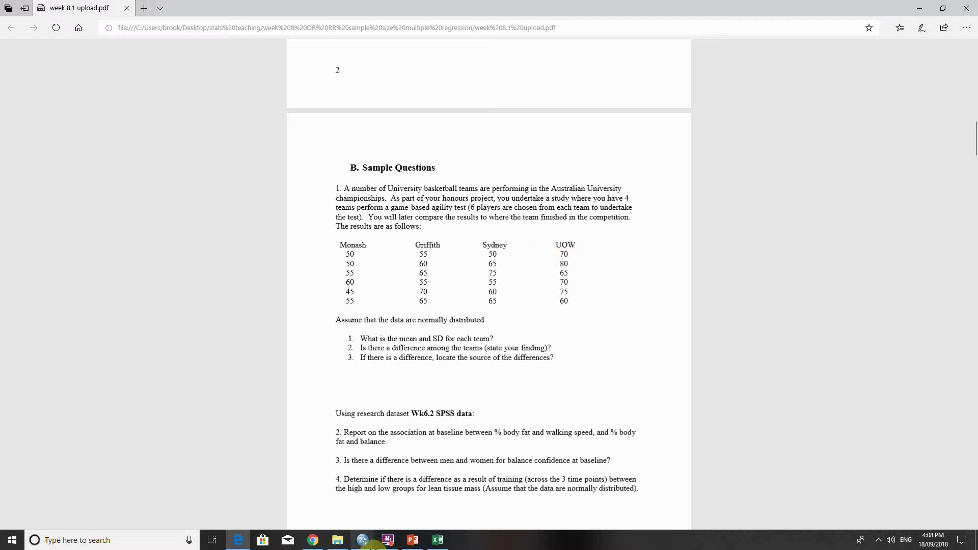
Switch to the empty SPSS dataset and show its variable definitions.
{"action": "mouse_move", "coordinate": [363, 540]}
{"action": "left_click", "coordinate": [327, 499]}
{"action": "left_click", "coordinate": [199, 256]}
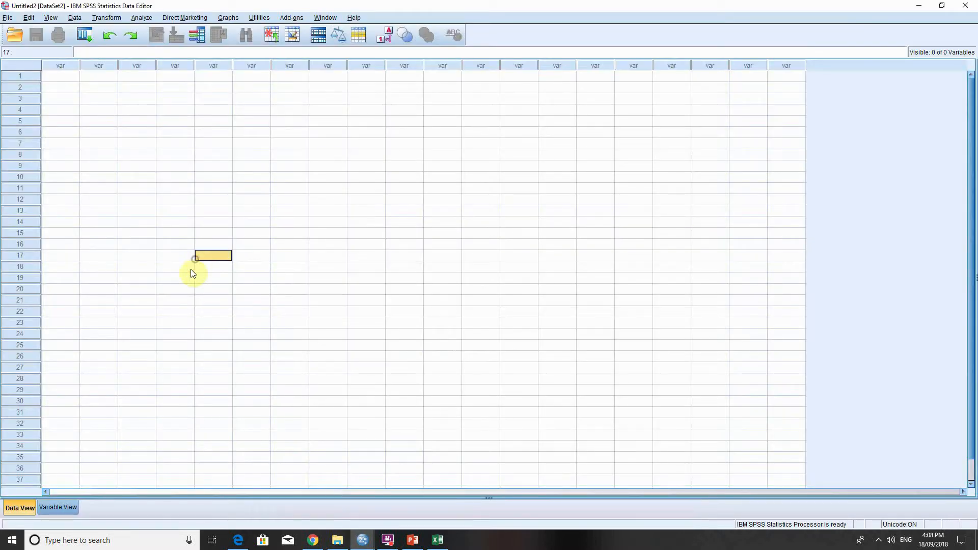
{"action": "left_click", "coordinate": [67, 508]}
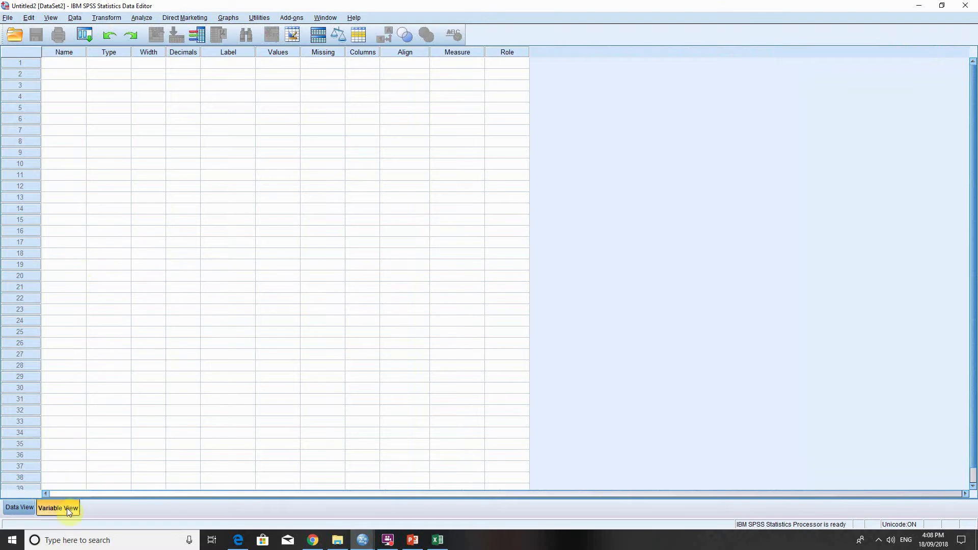
Define two variables named University and agility in the first two rows.
{"action": "left_click", "coordinate": [67, 64]}
{"action": "left_click", "coordinate": [67, 75]}
{"action": "left_click", "coordinate": [76, 85]}
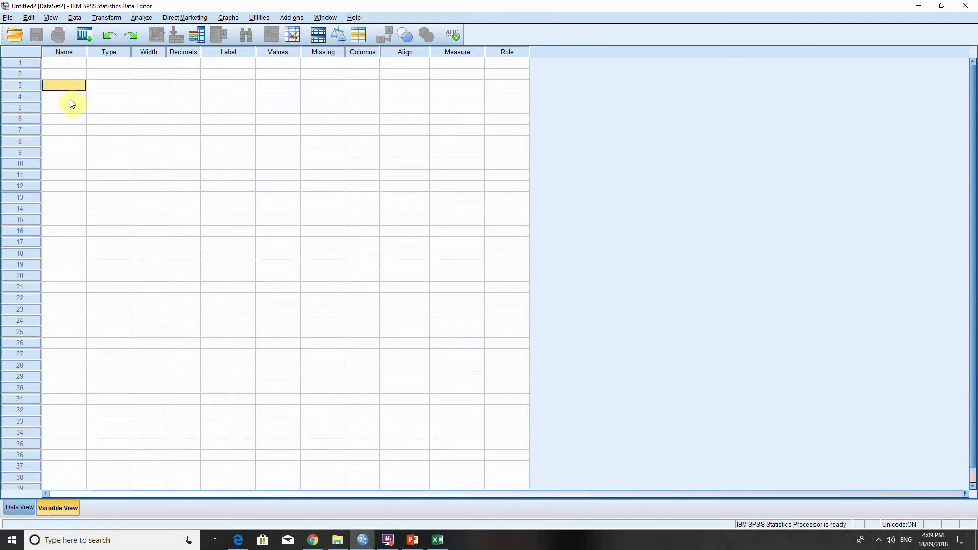
{"action": "left_click", "coordinate": [70, 97]}
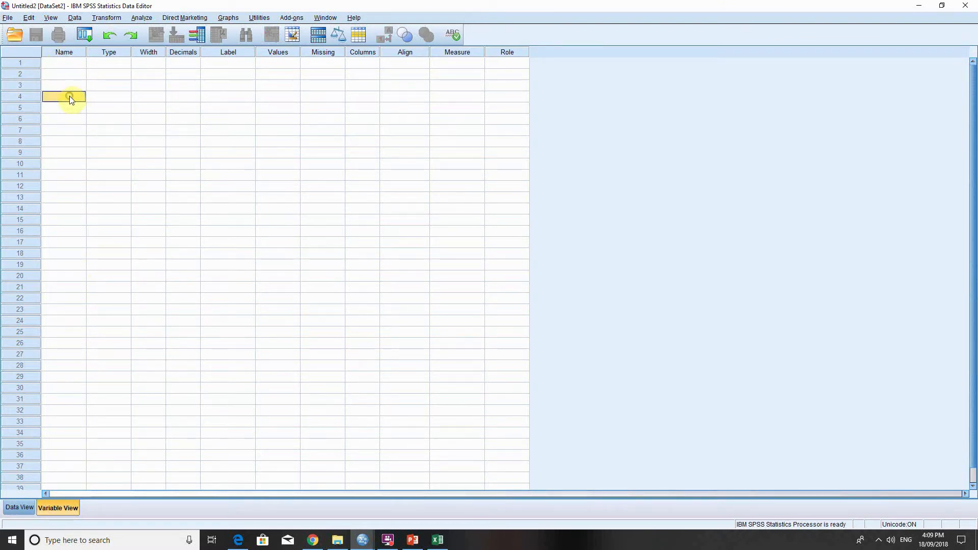
{"action": "left_click", "coordinate": [75, 62]}
{"action": "type", "text": "University"}
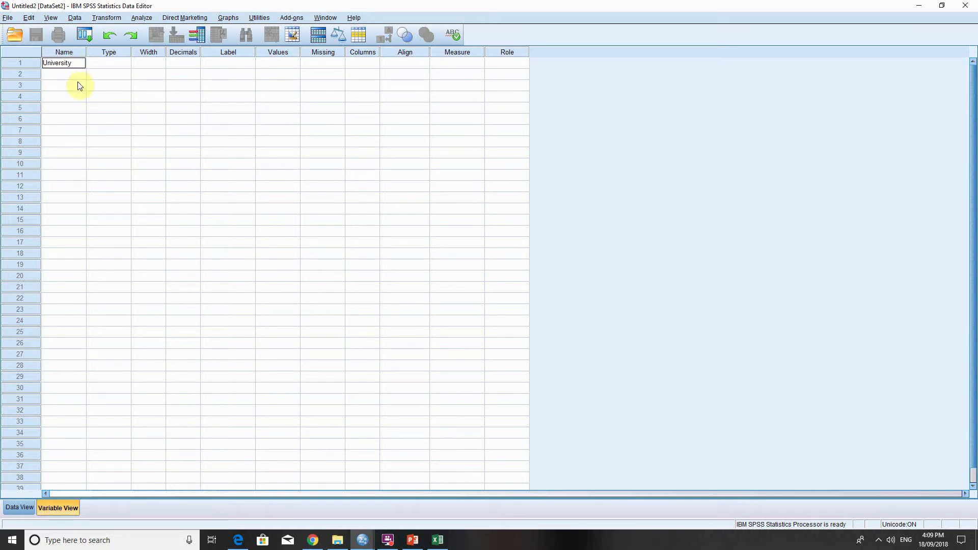
{"action": "left_click", "coordinate": [75, 75]}
{"action": "type", "text": "agil"}
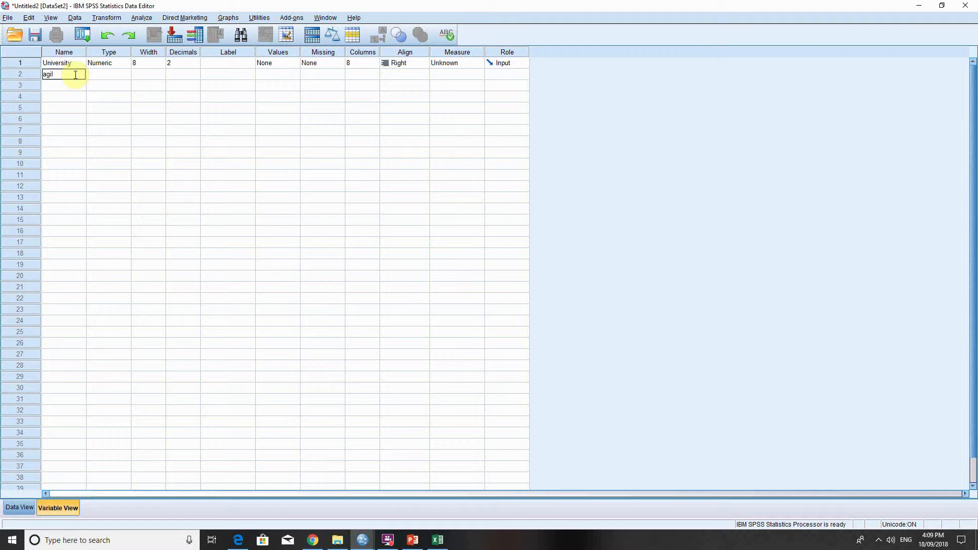
{"action": "type", "text": "ity"}
{"action": "left_click", "coordinate": [152, 107]}
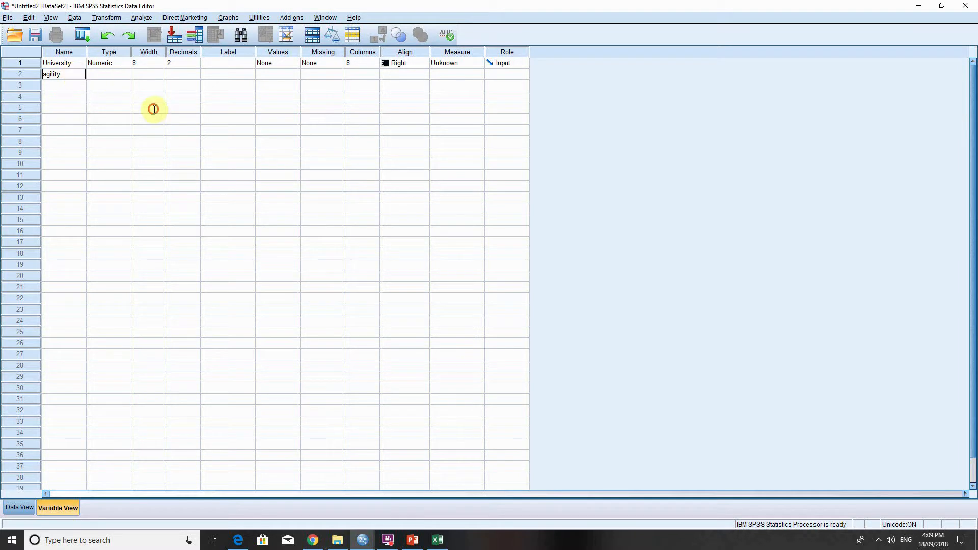
Add three more variables named usyd, griffith and uow below agility.
{"action": "left_click", "coordinate": [60, 86]}
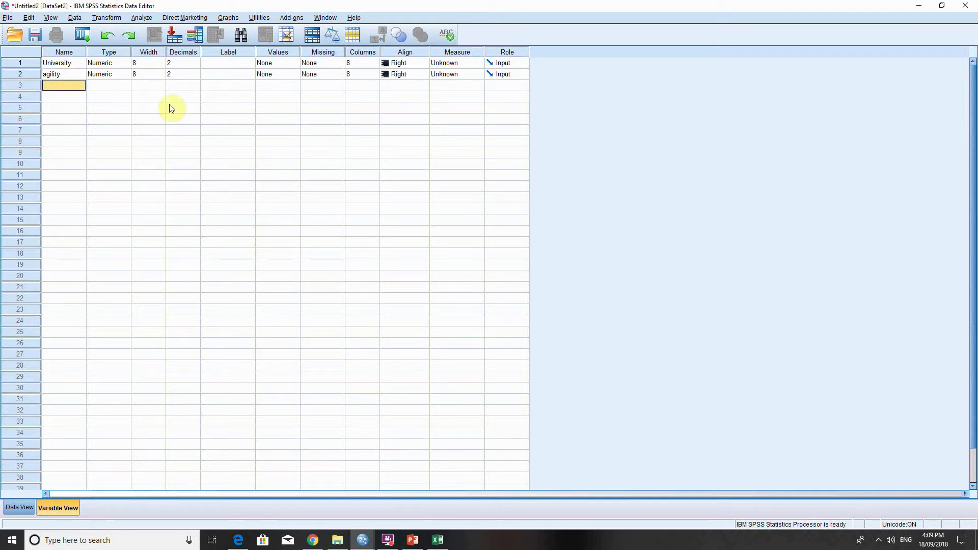
{"action": "type", "text": "usyd"}
{"action": "key", "text": "Return"}
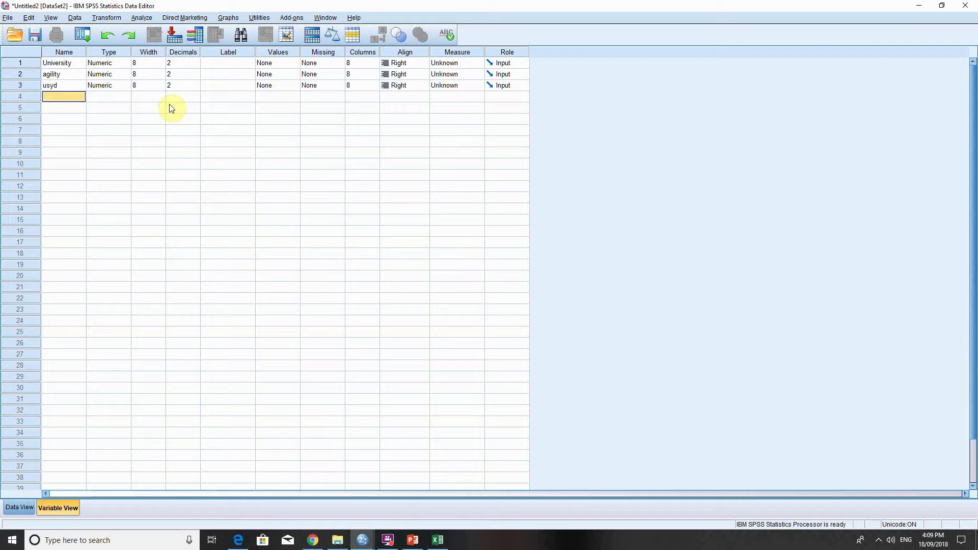
{"action": "type", "text": "griffith"}
{"action": "key", "text": "Return"}
{"action": "type", "text": "uow"}
{"action": "left_click", "coordinate": [146, 130]}
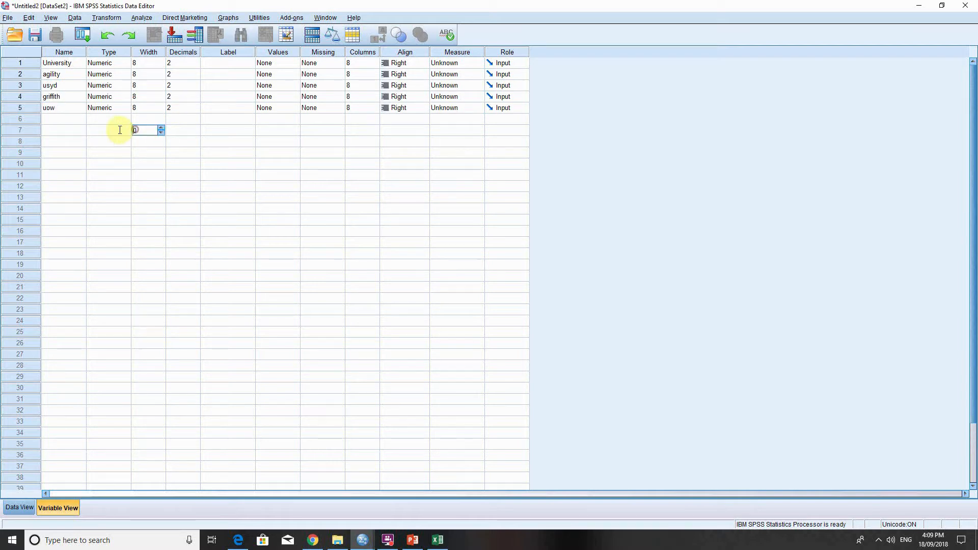
Delete the usyd, griffith and uow variables from the variable list.
{"action": "left_click_drag", "start_coordinate": [67, 91], "coordinate": [65, 109]}
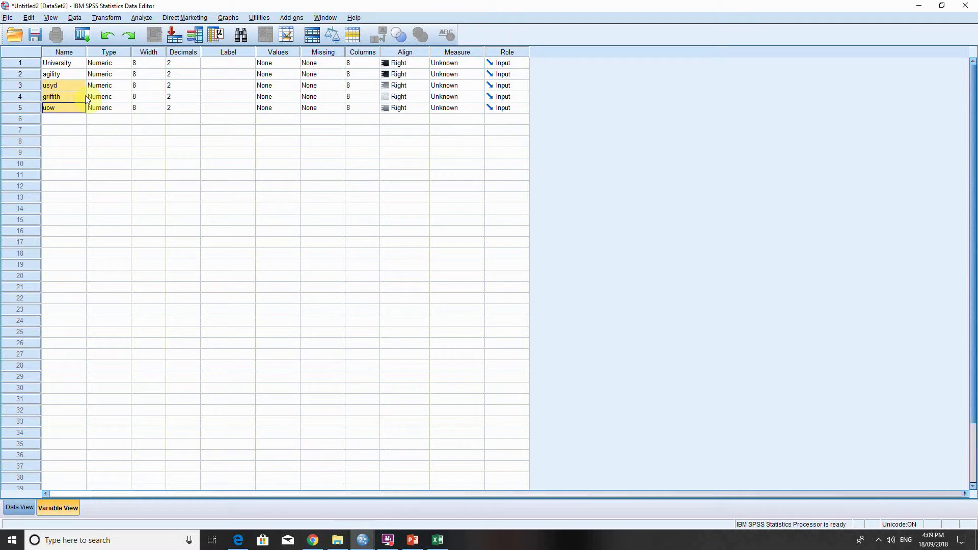
{"action": "left_click", "coordinate": [75, 118]}
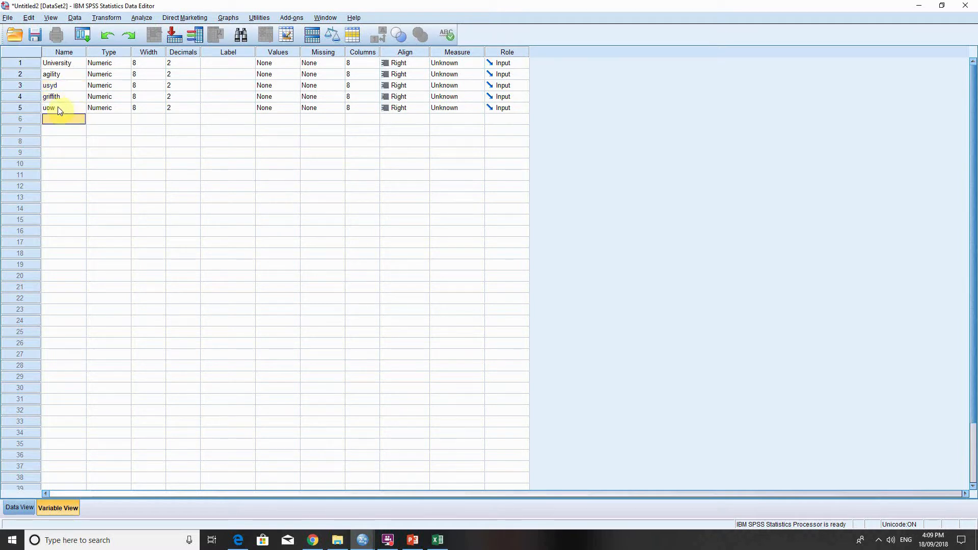
{"action": "left_click_drag", "start_coordinate": [23, 104], "coordinate": [24, 90]}
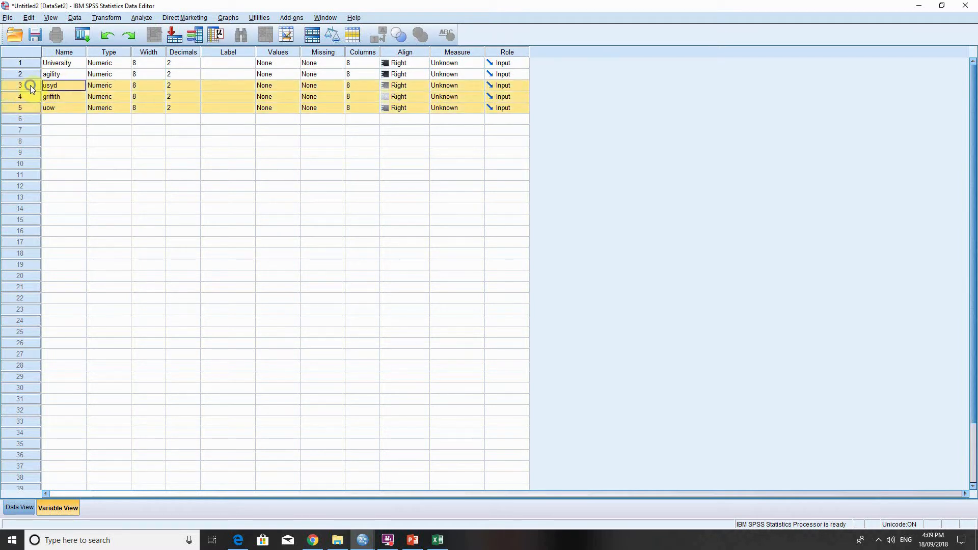
{"action": "right_click", "coordinate": [31, 86]}
{"action": "left_click", "coordinate": [62, 118]}
{"action": "left_click", "coordinate": [245, 141]}
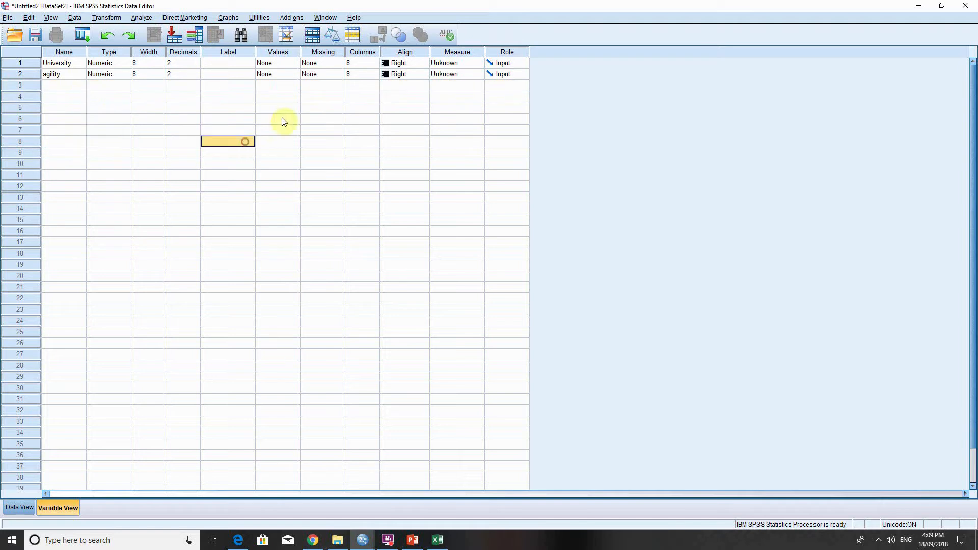
{"action": "left_click", "coordinate": [121, 119]}
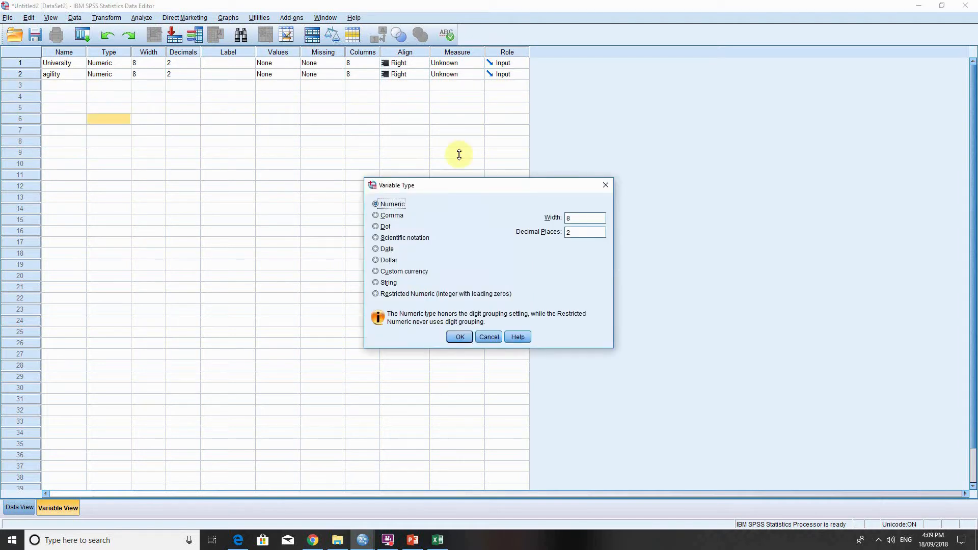
{"action": "left_click", "coordinate": [606, 185]}
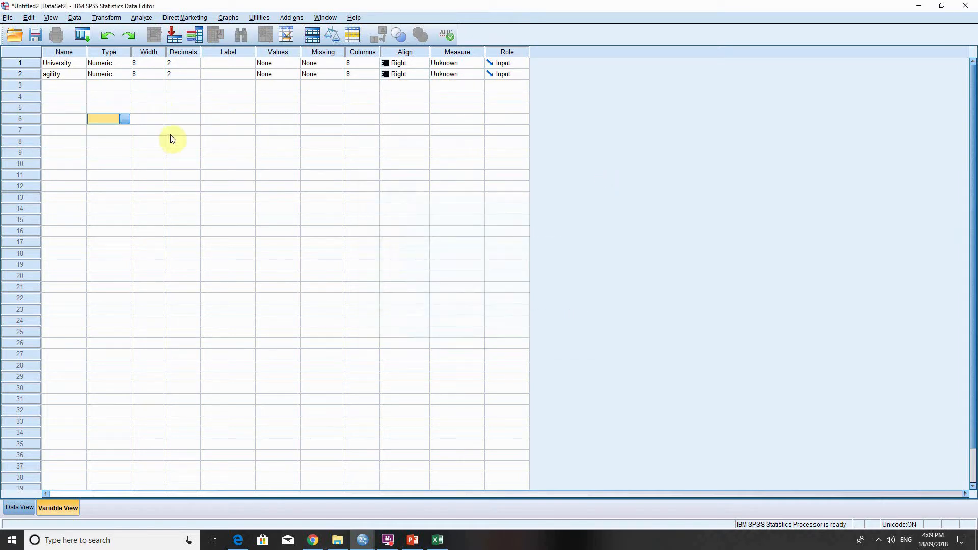
Add a value label to the University variable that assigns 0 to monash.
{"action": "left_click", "coordinate": [63, 63]}
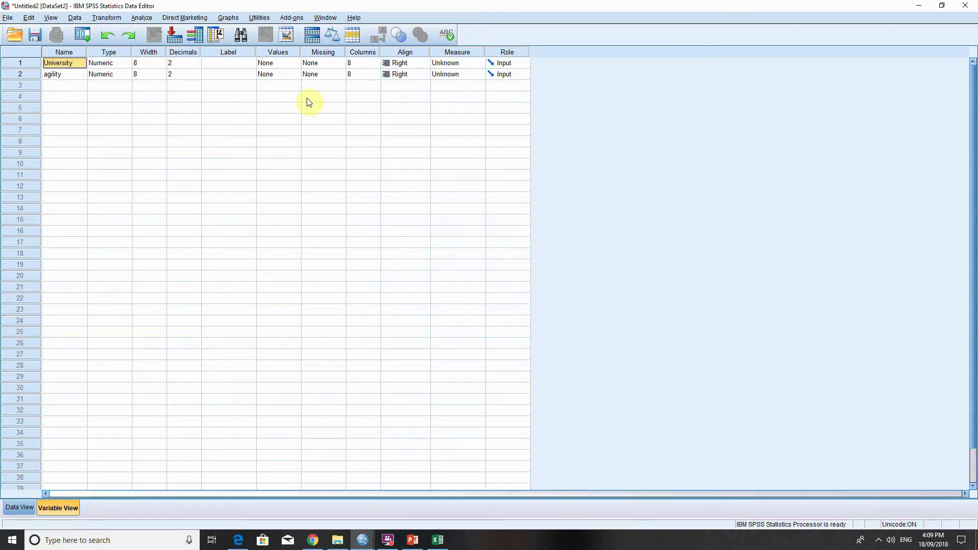
{"action": "left_click", "coordinate": [298, 66]}
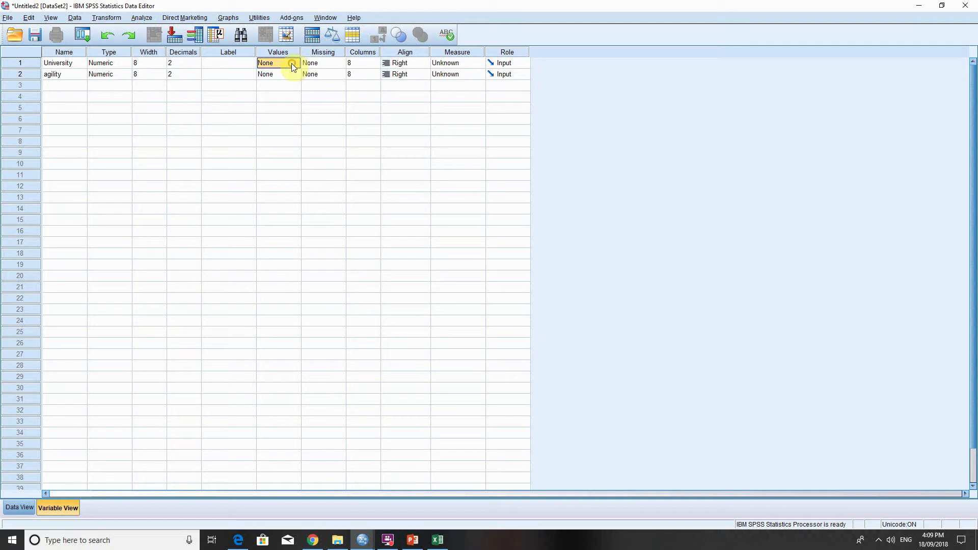
{"action": "left_click", "coordinate": [292, 63]}
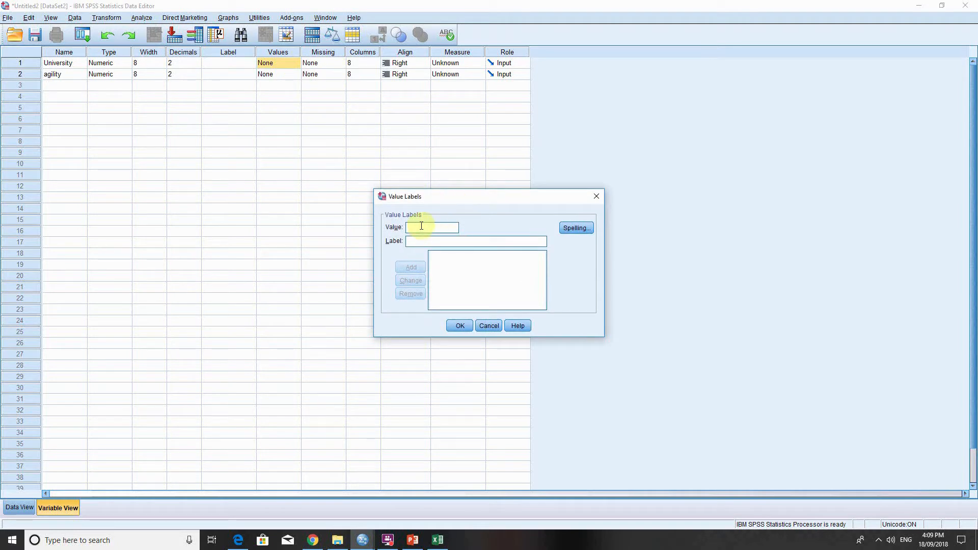
{"action": "type", "text": "0"}
{"action": "left_click", "coordinate": [238, 539]}
{"action": "left_click", "coordinate": [238, 540]}
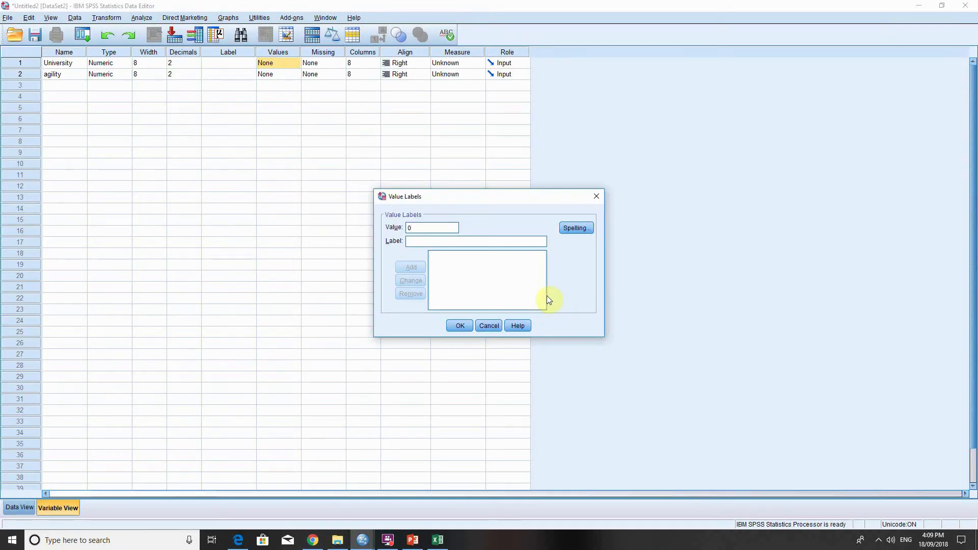
{"action": "left_click", "coordinate": [441, 244]}
{"action": "type", "text": "monash"}
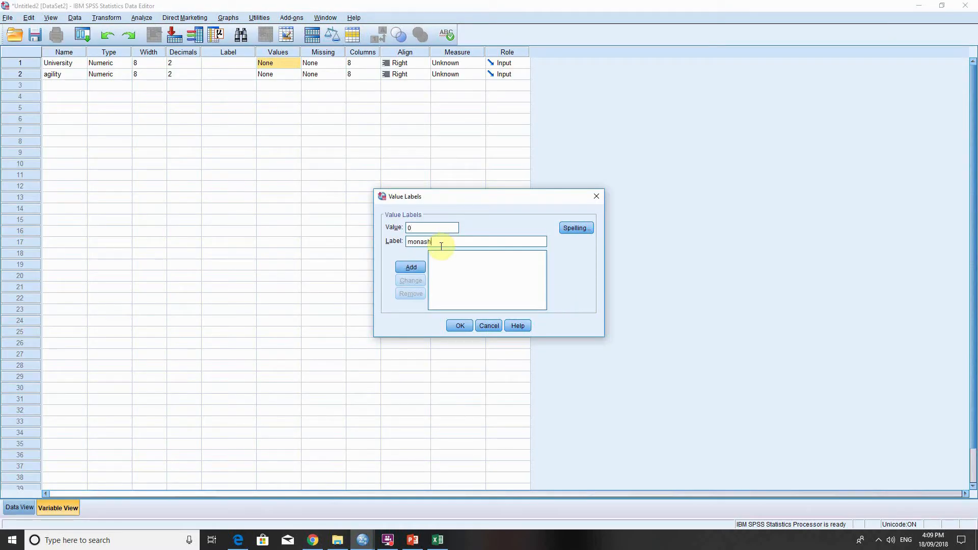
{"action": "left_click", "coordinate": [408, 267]}
Add a second University value label assigning 1 to griffith and apply the labels.
{"action": "type", "text": "1"}
{"action": "left_click", "coordinate": [410, 242]}
{"action": "type", "text": "gr"}
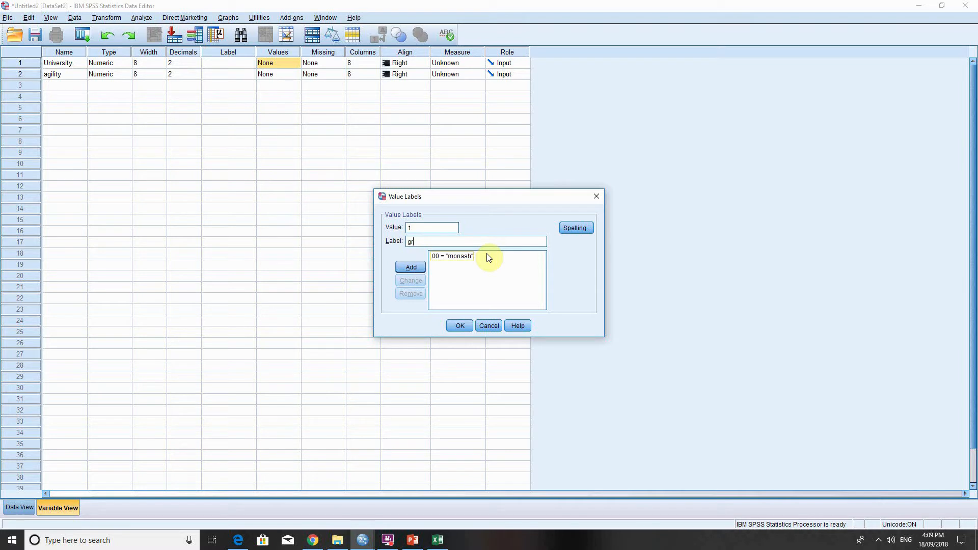
{"action": "type", "text": "iffith"}
{"action": "left_click", "coordinate": [417, 266]}
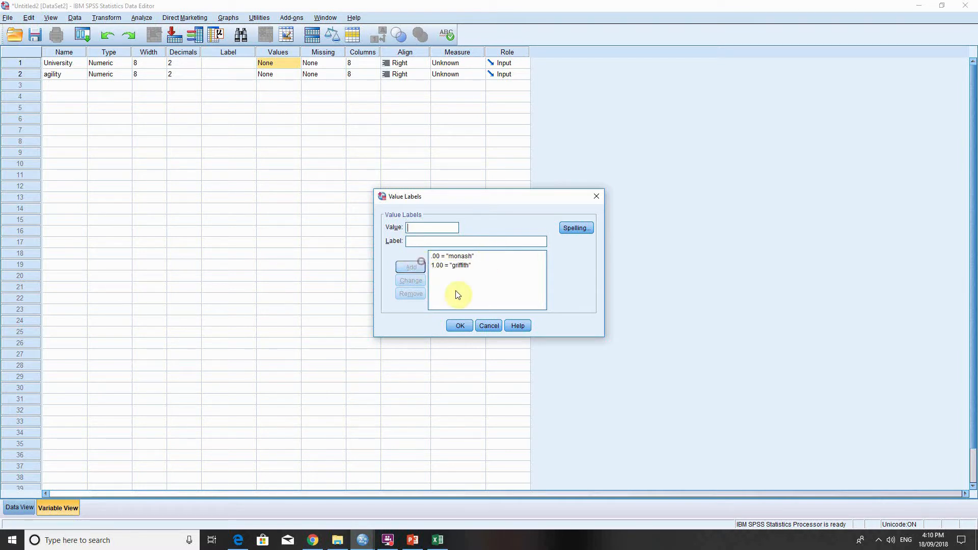
{"action": "left_click", "coordinate": [460, 325]}
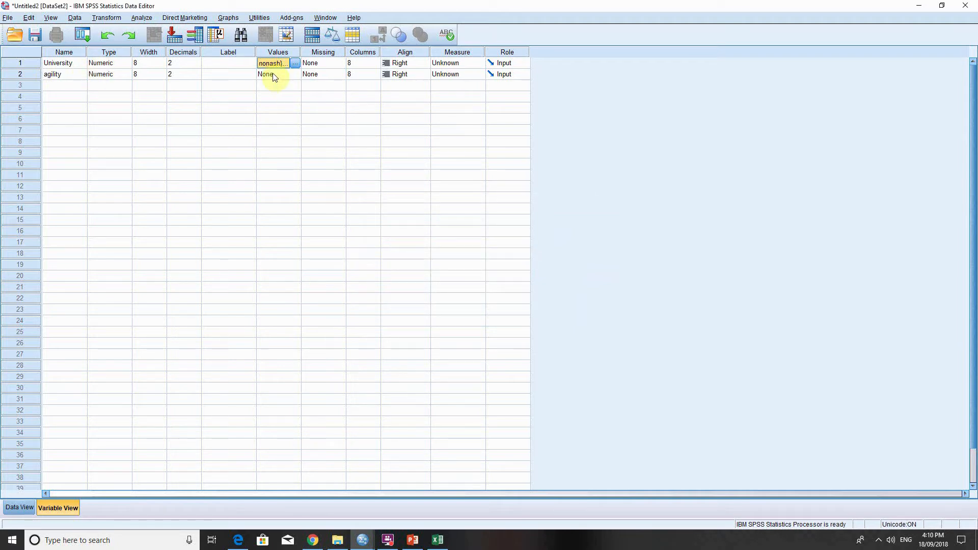
Set the measurement level of University to Nominal and of agility to Scale.
{"action": "left_click", "coordinate": [499, 66]}
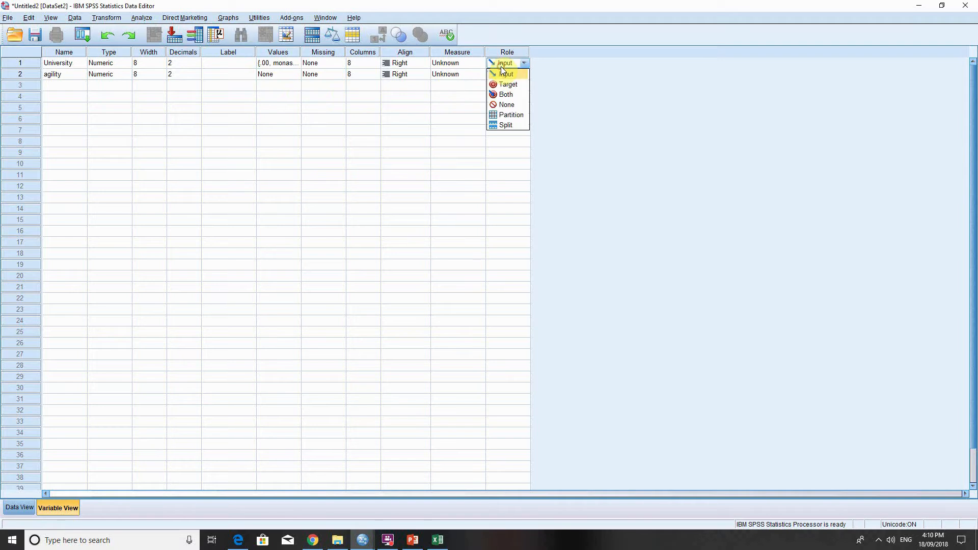
{"action": "left_click", "coordinate": [462, 61]}
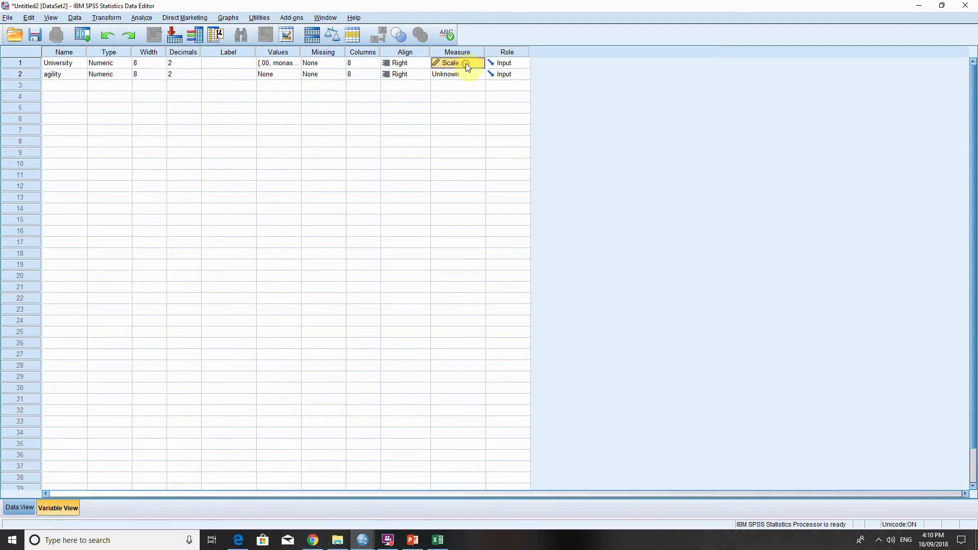
{"action": "left_click", "coordinate": [480, 63]}
{"action": "left_click", "coordinate": [460, 94]}
{"action": "left_click", "coordinate": [480, 76]}
{"action": "left_click", "coordinate": [477, 128]}
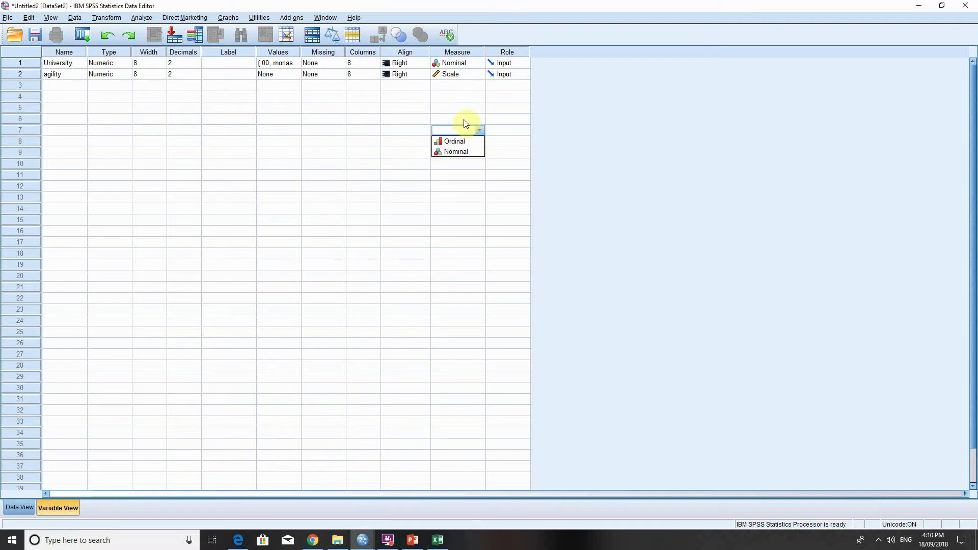
{"action": "left_click", "coordinate": [399, 11]}
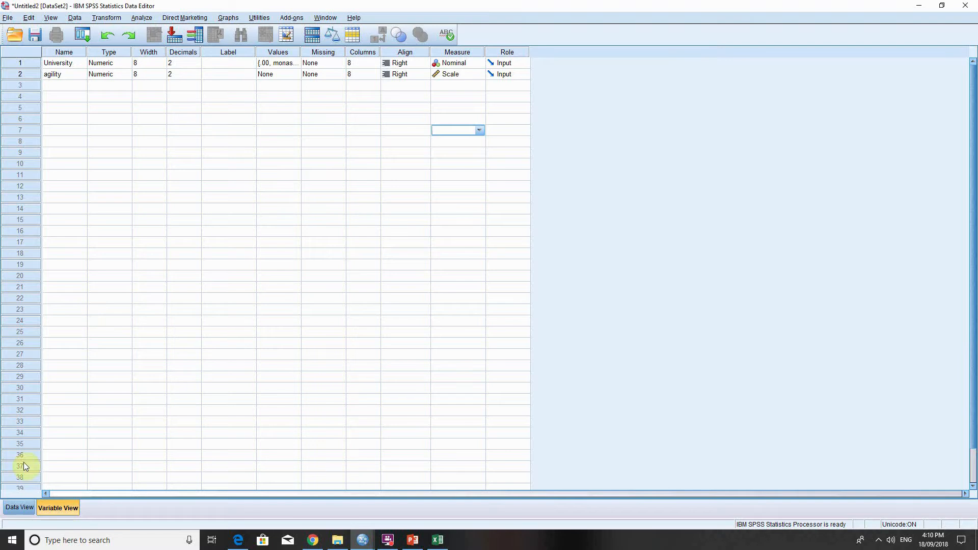
Copy cells A3:B14 from the Excel workbook Book1 and paste them into the SPSS data, starting at row 1 of University.
{"action": "left_click", "coordinate": [20, 508]}
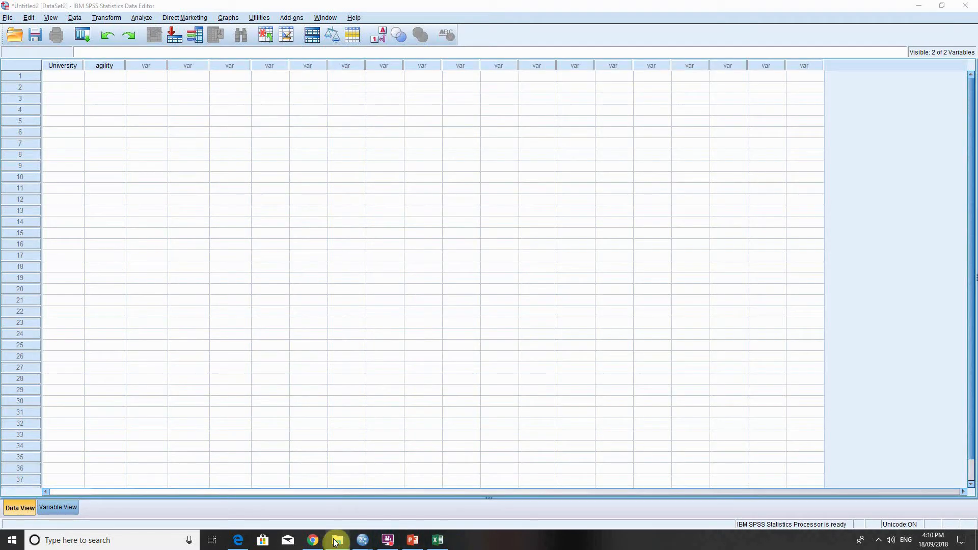
{"action": "left_click", "coordinate": [241, 541]}
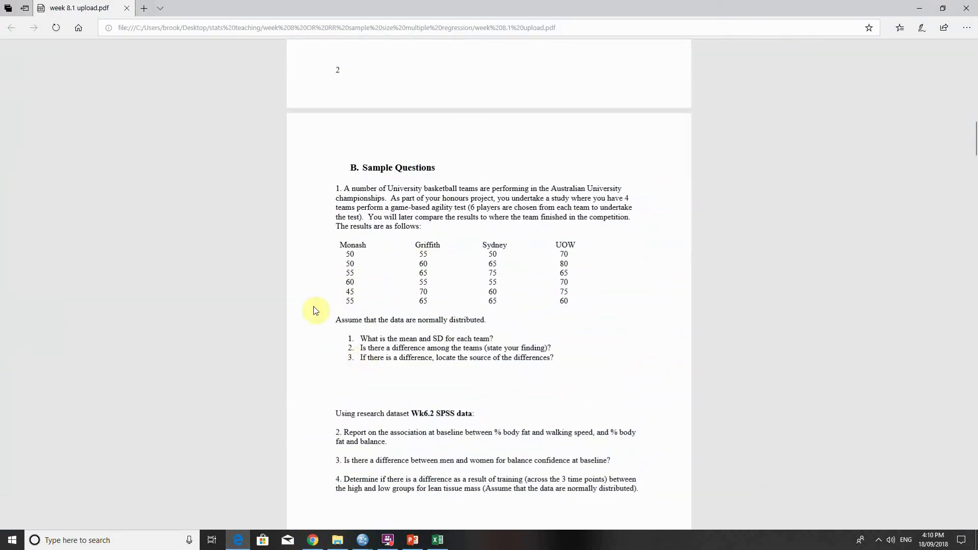
{"action": "left_click", "coordinate": [240, 541]}
{"action": "left_click", "coordinate": [438, 540]}
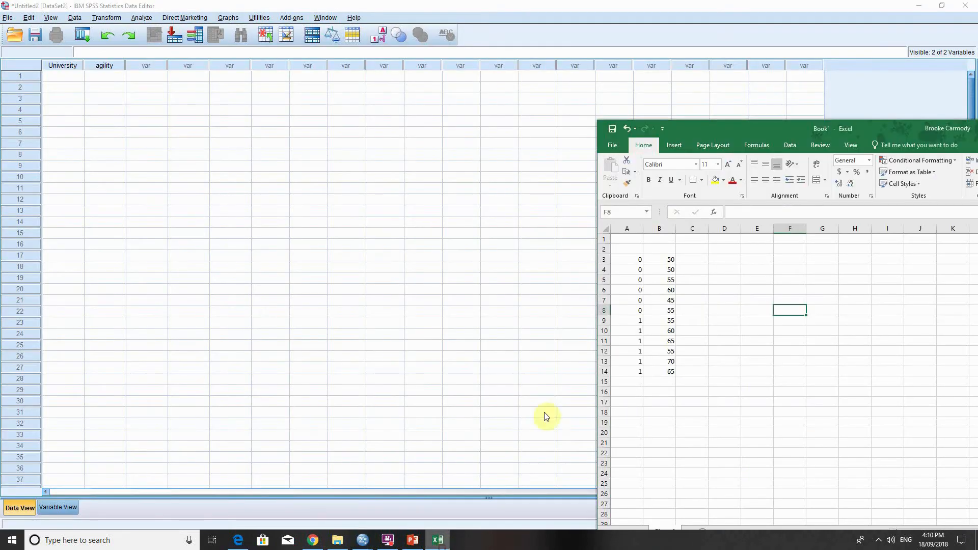
{"action": "left_click_drag", "start_coordinate": [663, 260], "coordinate": [634, 376]}
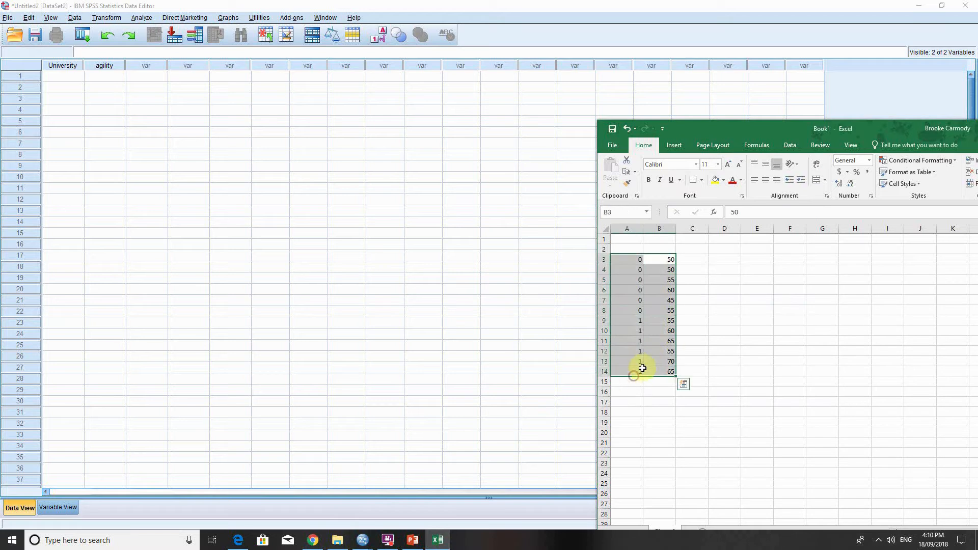
{"action": "key", "text": "ctrl+c"}
{"action": "left_click", "coordinate": [63, 78]}
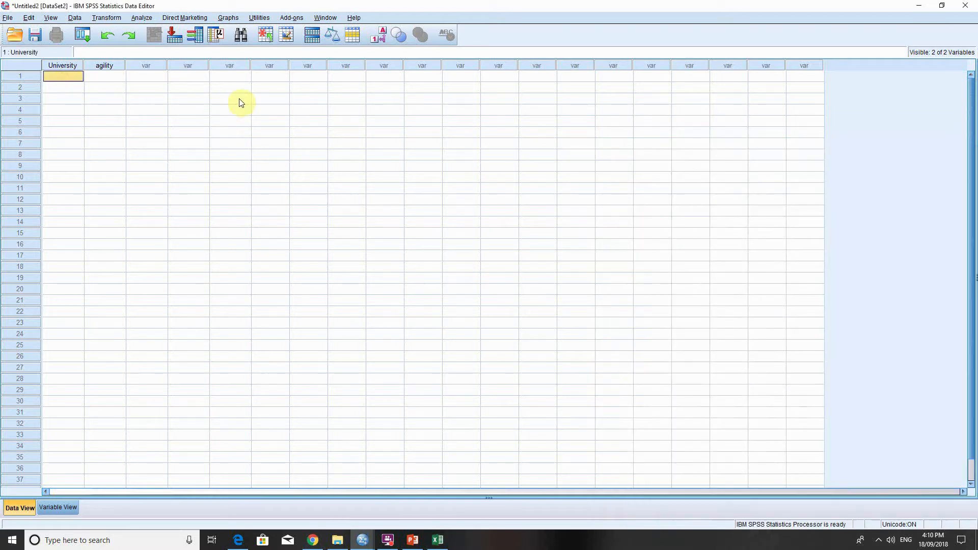
{"action": "key", "text": "ctrl+v"}
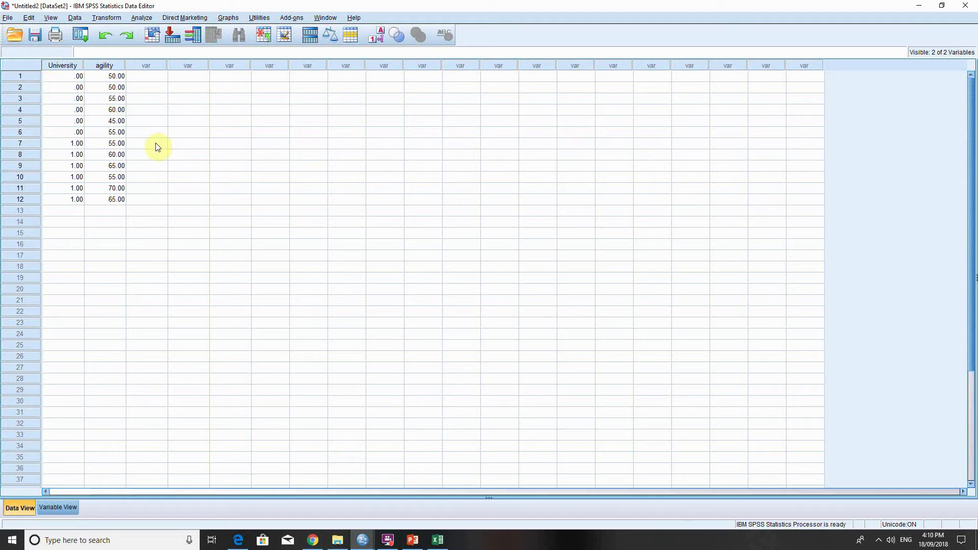
Examine the pasted agility scores and the University group codes across the data rows.
{"action": "left_click", "coordinate": [158, 80]}
{"action": "left_click", "coordinate": [68, 78]}
{"action": "left_click", "coordinate": [187, 110]}
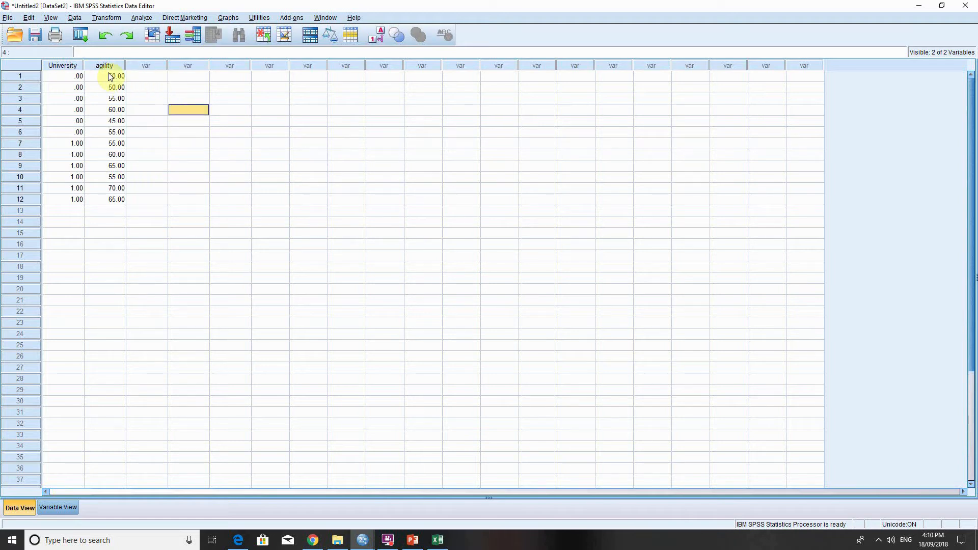
{"action": "left_click_drag", "start_coordinate": [114, 76], "coordinate": [114, 200]}
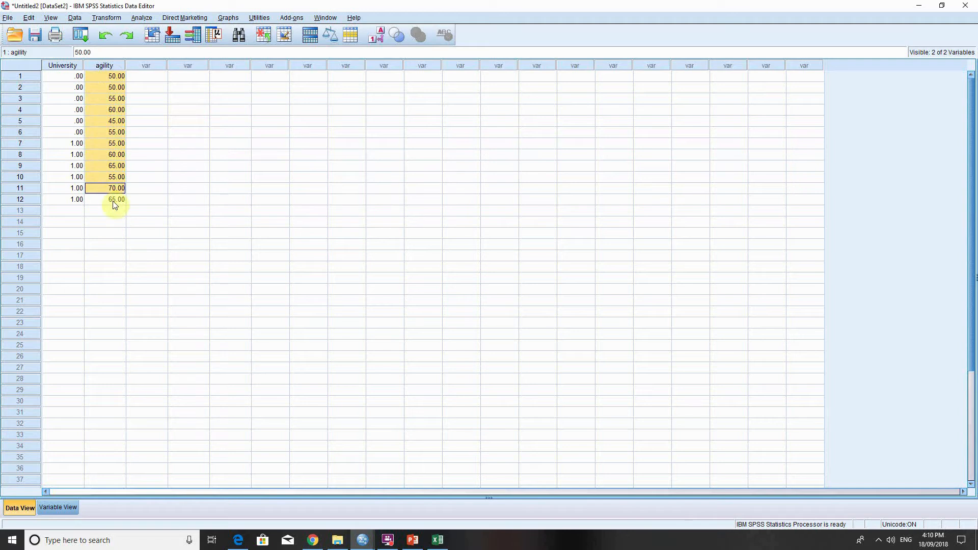
{"action": "left_click", "coordinate": [79, 220]}
{"action": "left_click_drag", "start_coordinate": [72, 80], "coordinate": [79, 200]}
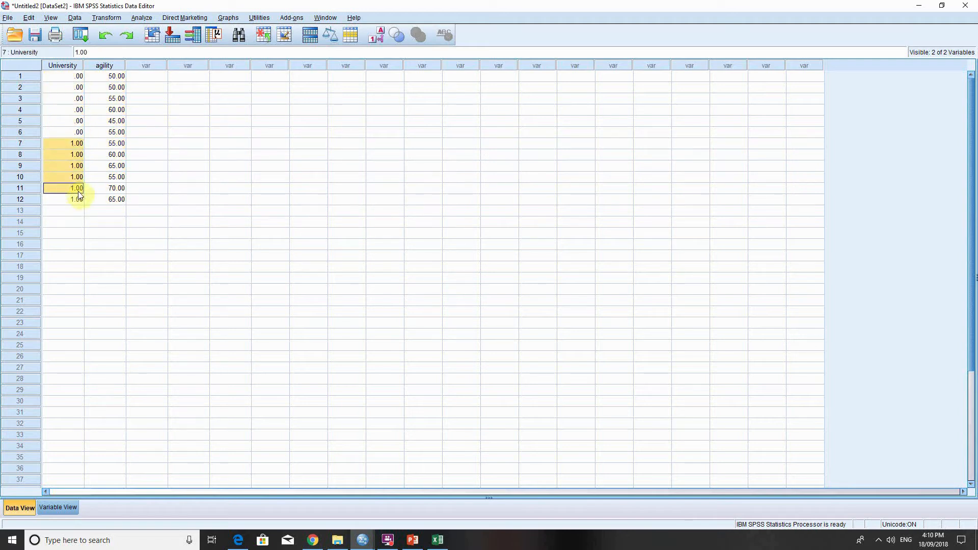
Review the value labels defined for University and return to the data rows.
{"action": "left_click", "coordinate": [104, 233]}
{"action": "left_click", "coordinate": [77, 507]}
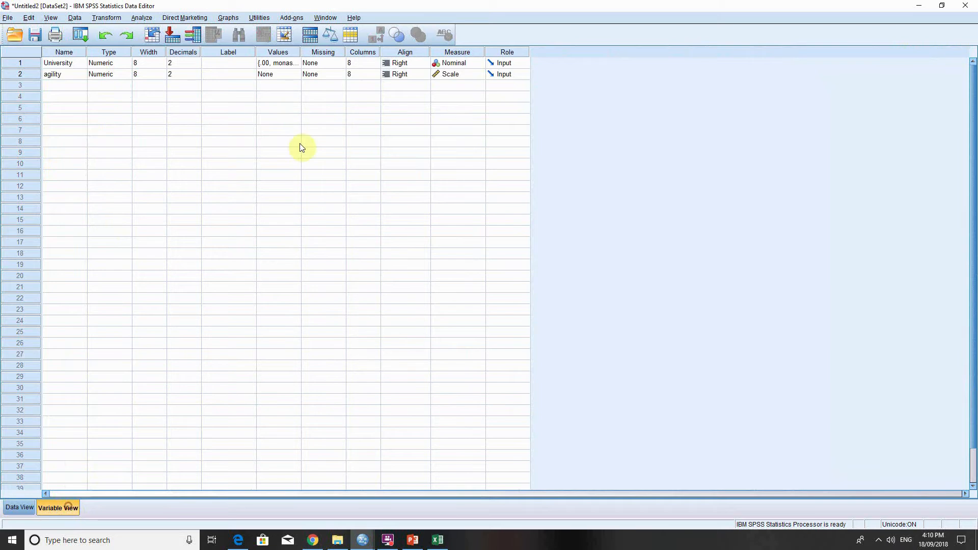
{"action": "left_click", "coordinate": [299, 63]}
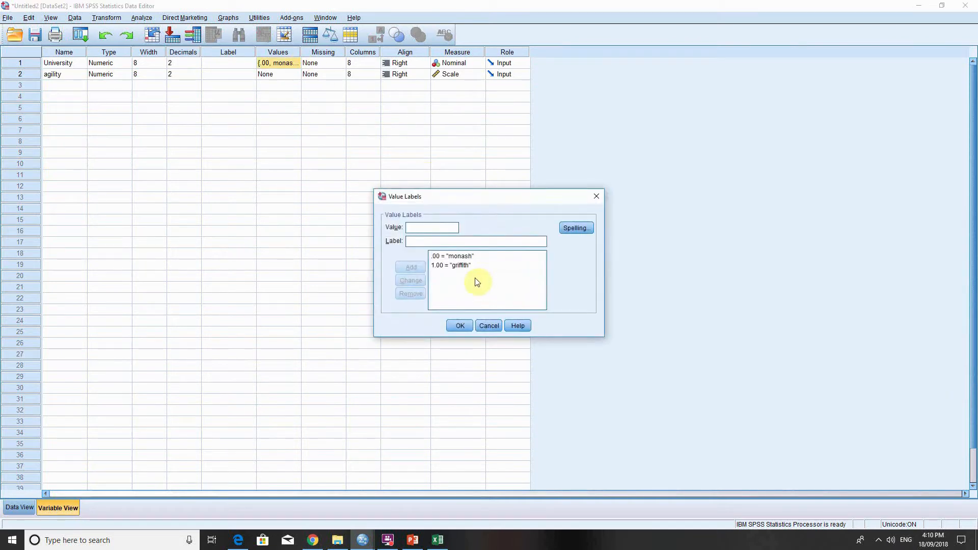
{"action": "left_click", "coordinate": [456, 324]}
{"action": "left_click", "coordinate": [17, 509]}
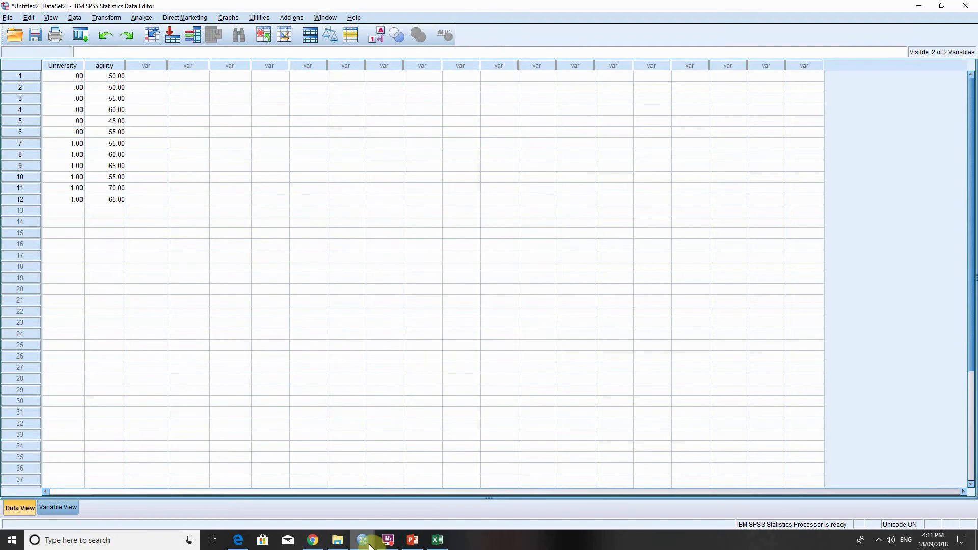
Switch to the week 5.2 spss data yu new1.sav dataset and examine its height, weight, BMI and sex columns.
{"action": "mouse_move", "coordinate": [369, 549]}
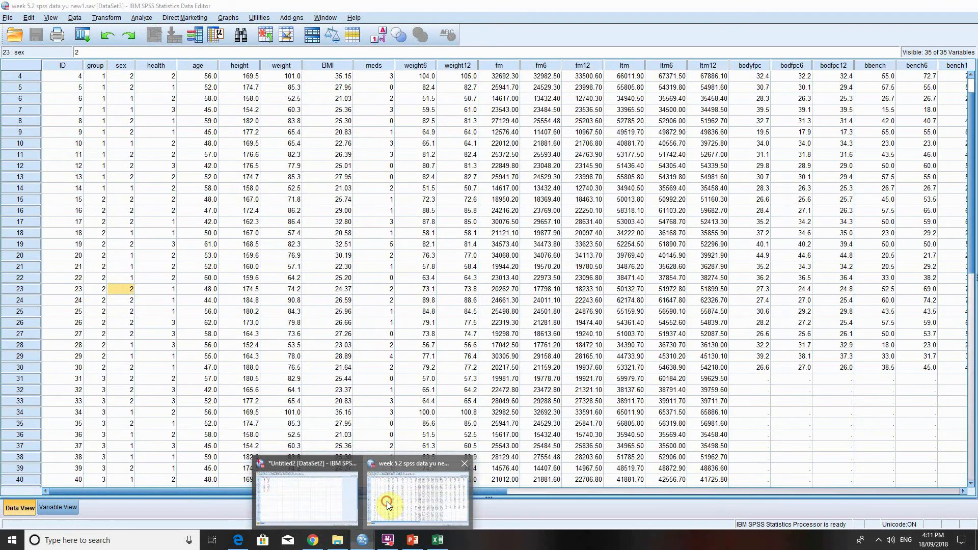
{"action": "left_click", "coordinate": [389, 504]}
{"action": "left_click", "coordinate": [698, 368]}
{"action": "scroll", "coordinate": [699, 371], "scroll_direction": "up", "scroll_amount": 1}
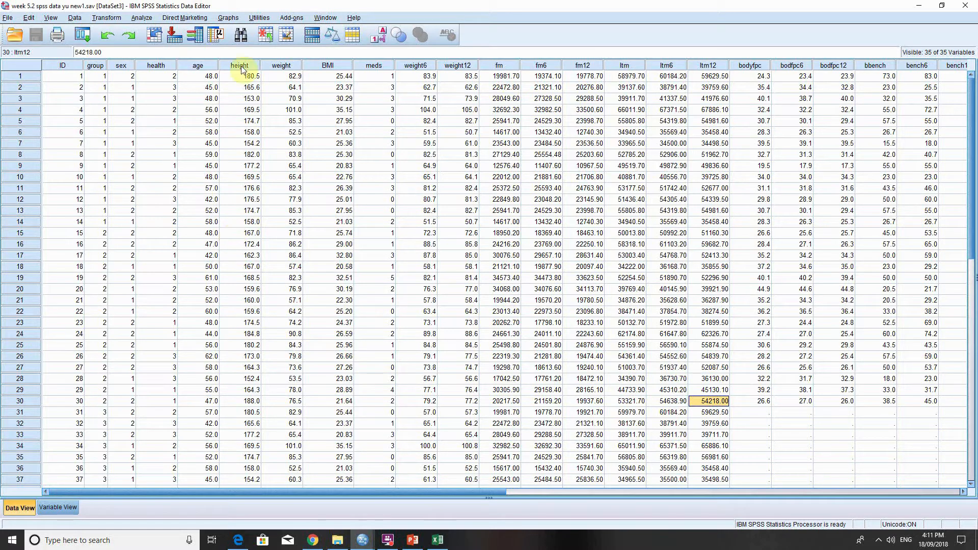
{"action": "left_click_drag", "start_coordinate": [235, 78], "coordinate": [344, 367]}
{"action": "left_click", "coordinate": [560, 270]}
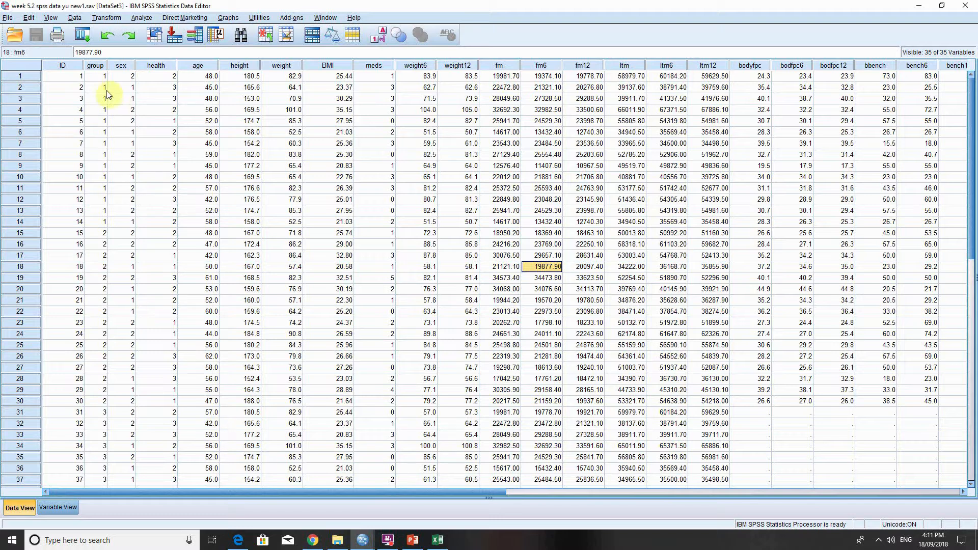
{"action": "left_click_drag", "start_coordinate": [128, 76], "coordinate": [131, 222]}
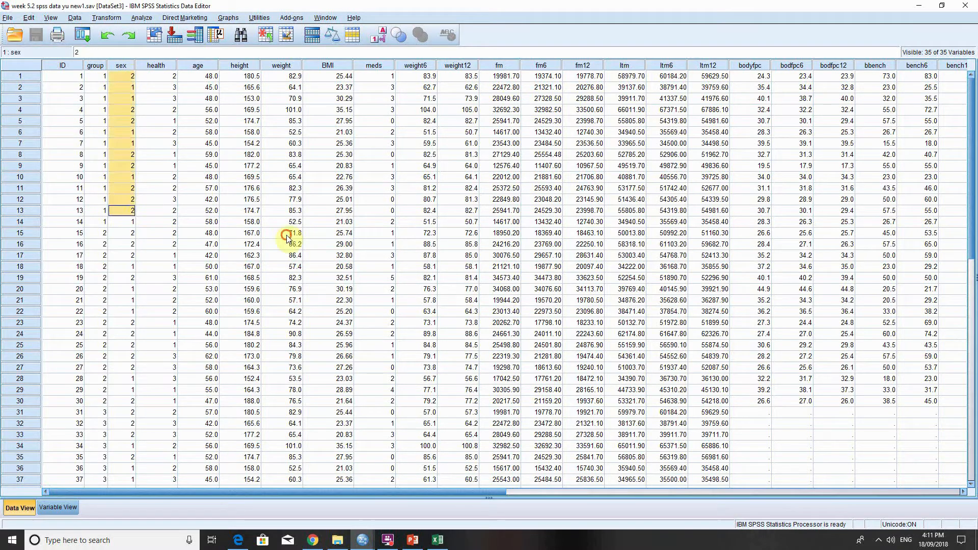
{"action": "left_click", "coordinate": [282, 233]}
{"action": "left_click", "coordinate": [379, 424]}
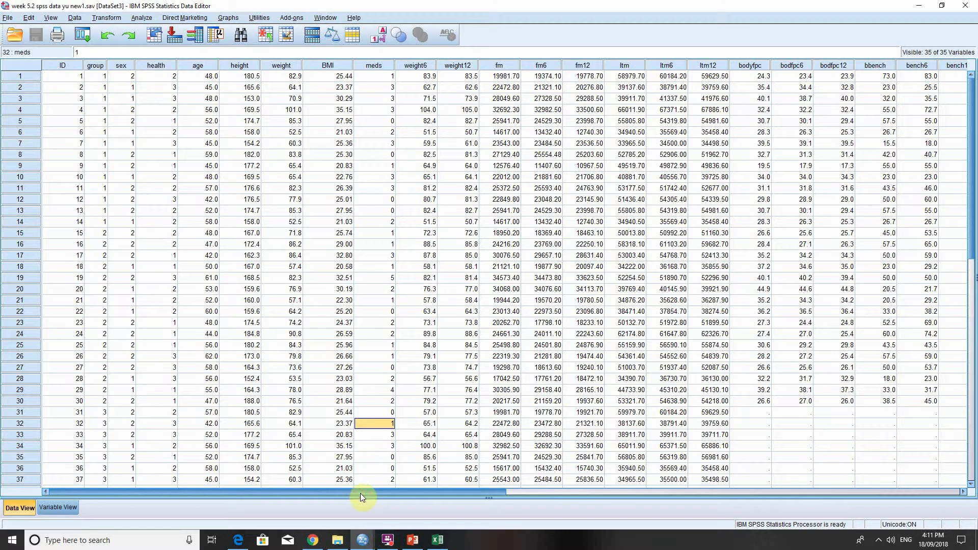
Examine the falls values across rows 1 to 30.
{"action": "left_click_drag", "start_coordinate": [360, 493], "coordinate": [639, 512]}
{"action": "left_click", "coordinate": [742, 75]}
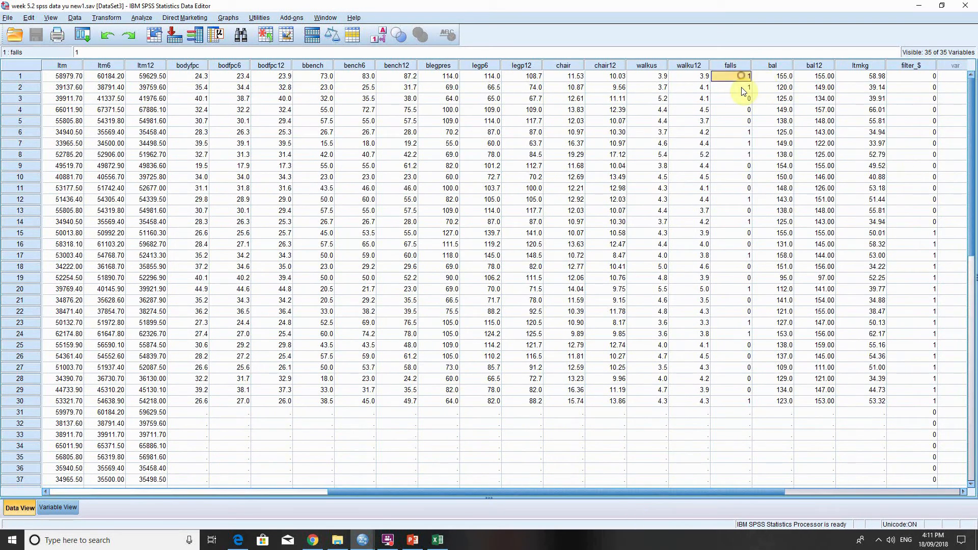
{"action": "left_click_drag", "start_coordinate": [744, 91], "coordinate": [742, 399]}
{"action": "left_click", "coordinate": [737, 425]}
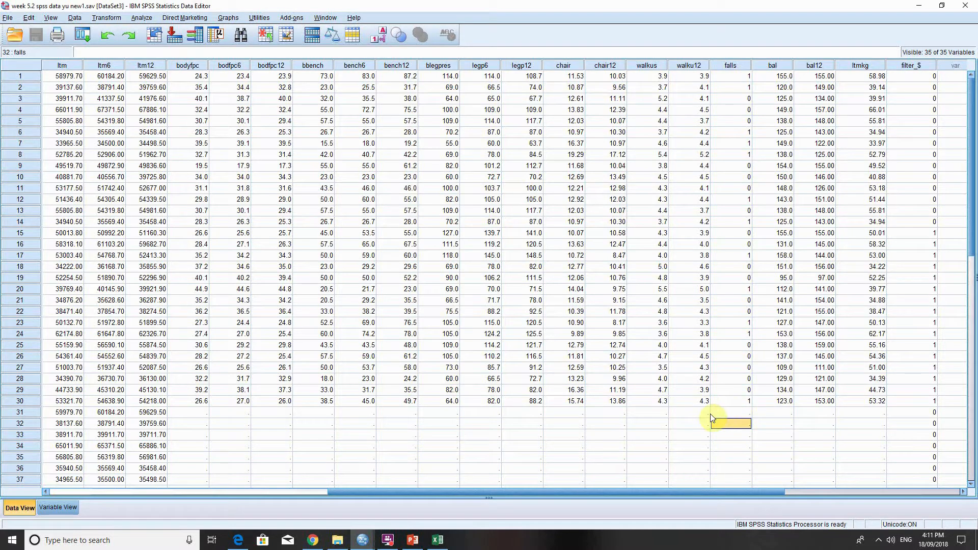
Review the label and value labels of the falls variable and compare them with its coded data in rows 1 to 30.
{"action": "left_click", "coordinate": [45, 510]}
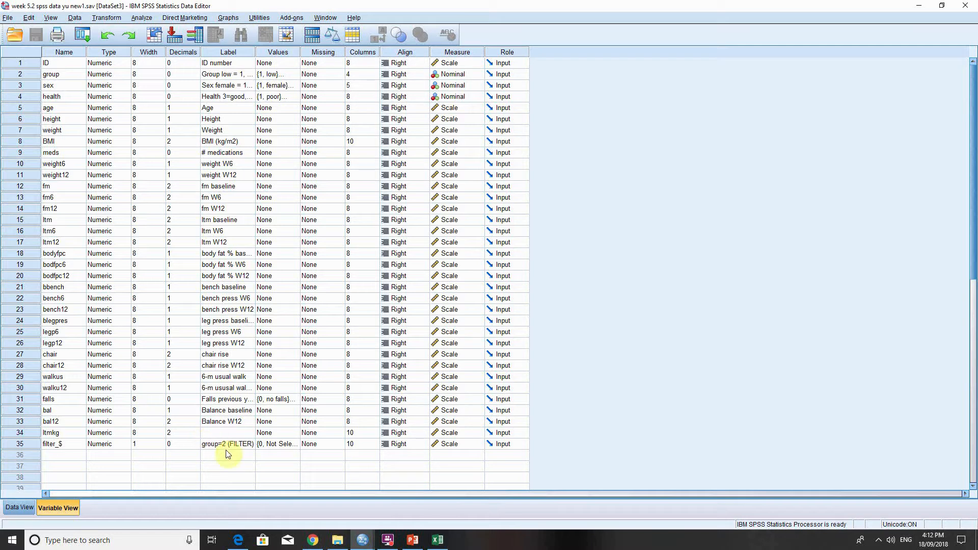
{"action": "left_click", "coordinate": [225, 400]}
{"action": "left_click", "coordinate": [286, 400]}
{"action": "left_click", "coordinate": [295, 399]}
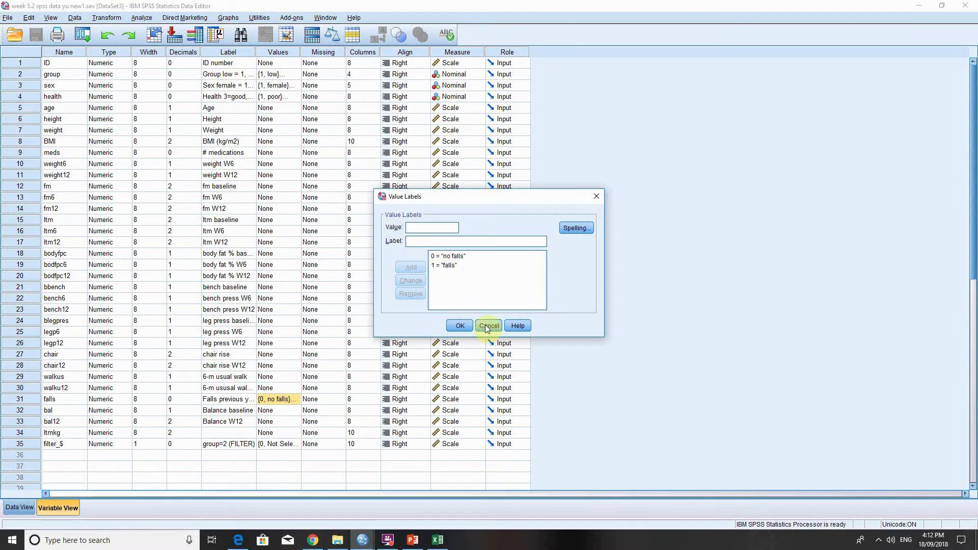
{"action": "left_click", "coordinate": [460, 326]}
{"action": "left_click", "coordinate": [23, 509]}
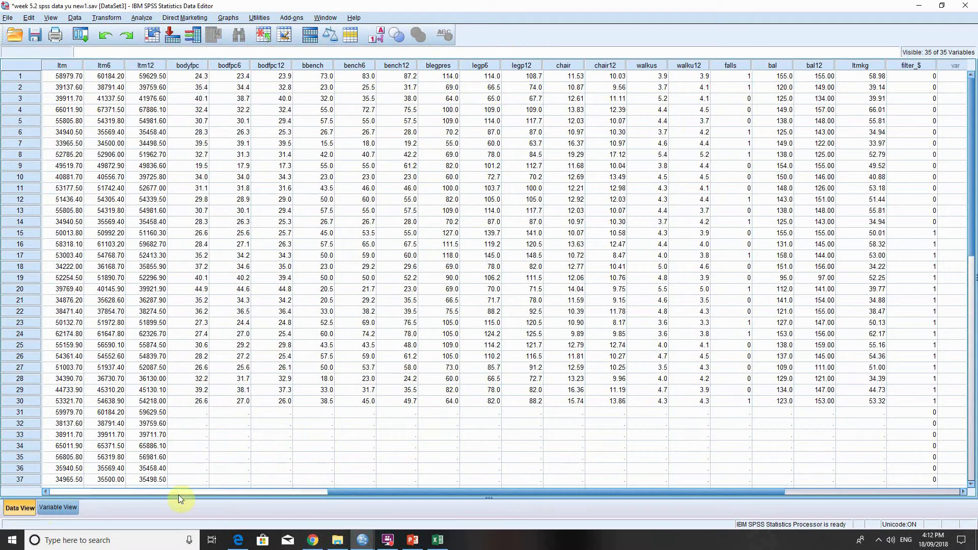
{"action": "left_click_drag", "start_coordinate": [733, 77], "coordinate": [732, 401]}
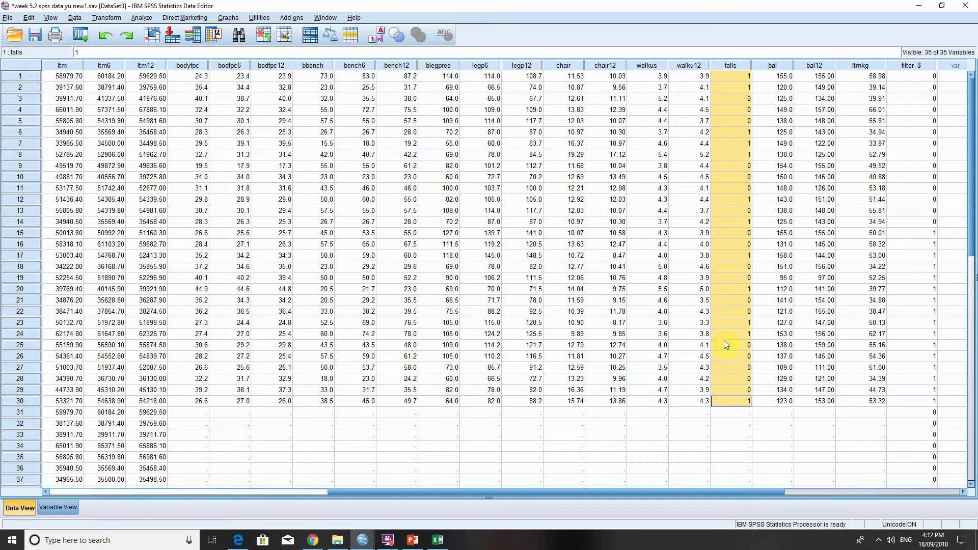
{"action": "left_click", "coordinate": [722, 411]}
{"action": "left_click_drag", "start_coordinate": [521, 490], "coordinate": [246, 491]}
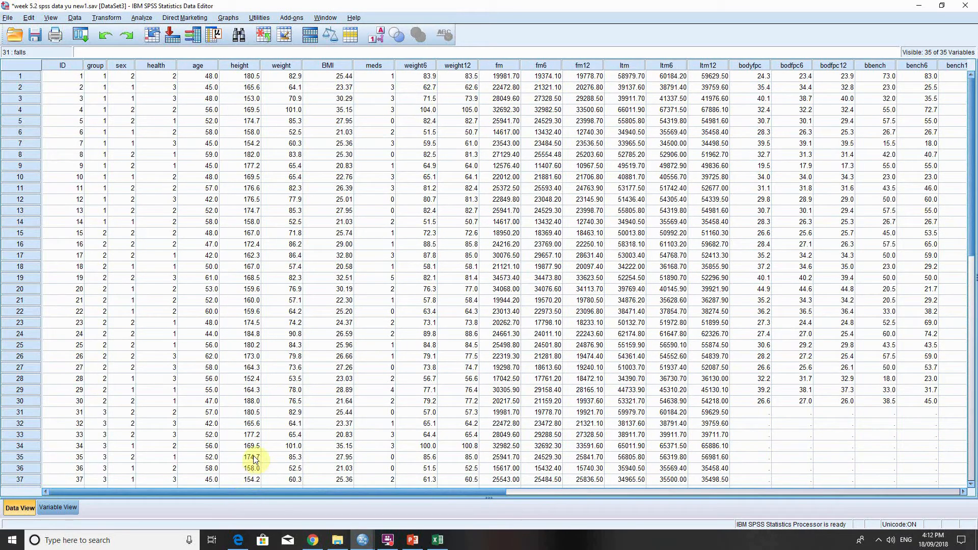
Set up a Crosstabs analysis with sex as the row variable and Falls previous year as the column variable.
{"action": "left_click", "coordinate": [141, 18]}
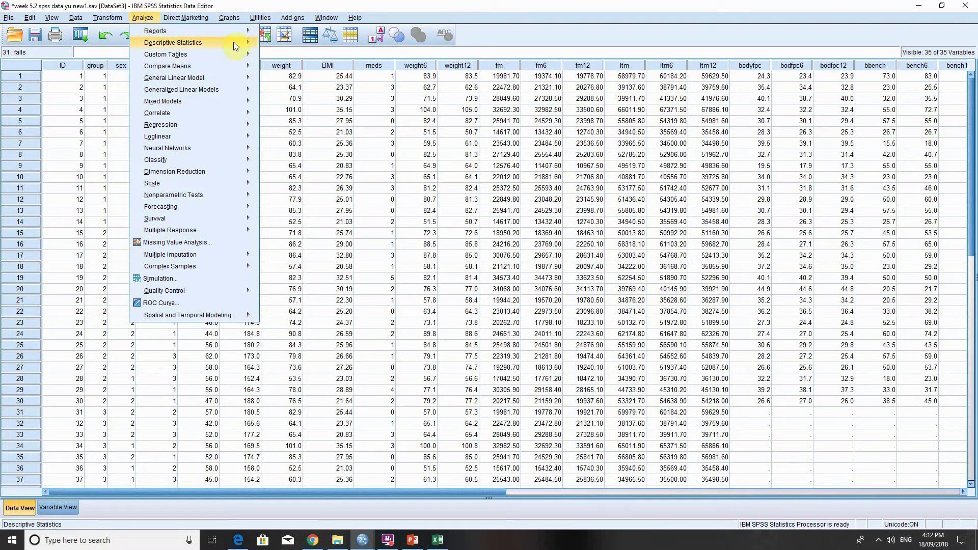
{"action": "mouse_move", "coordinate": [233, 42]}
{"action": "left_click", "coordinate": [298, 84]}
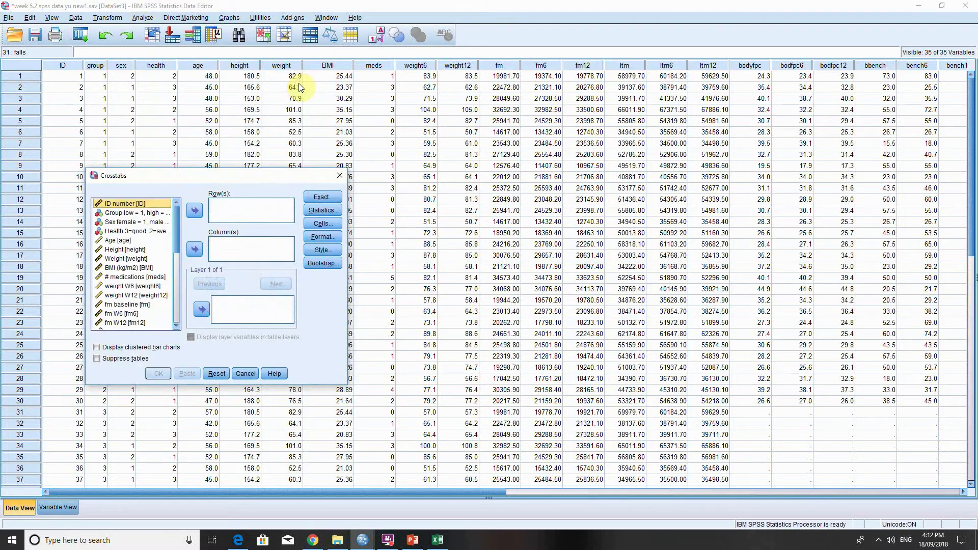
{"action": "left_click_drag", "start_coordinate": [164, 178], "coordinate": [228, 166]}
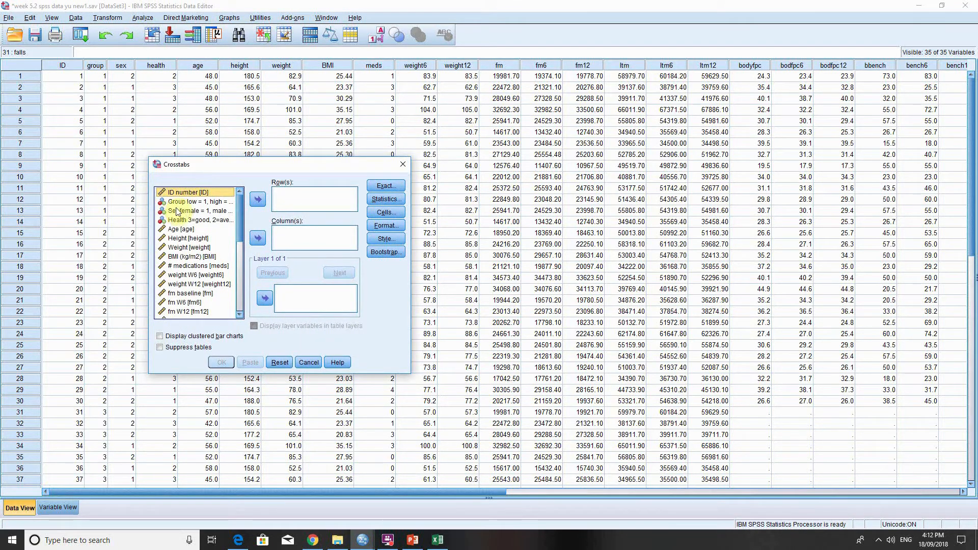
{"action": "left_click", "coordinate": [195, 211]}
{"action": "left_click", "coordinate": [257, 199]}
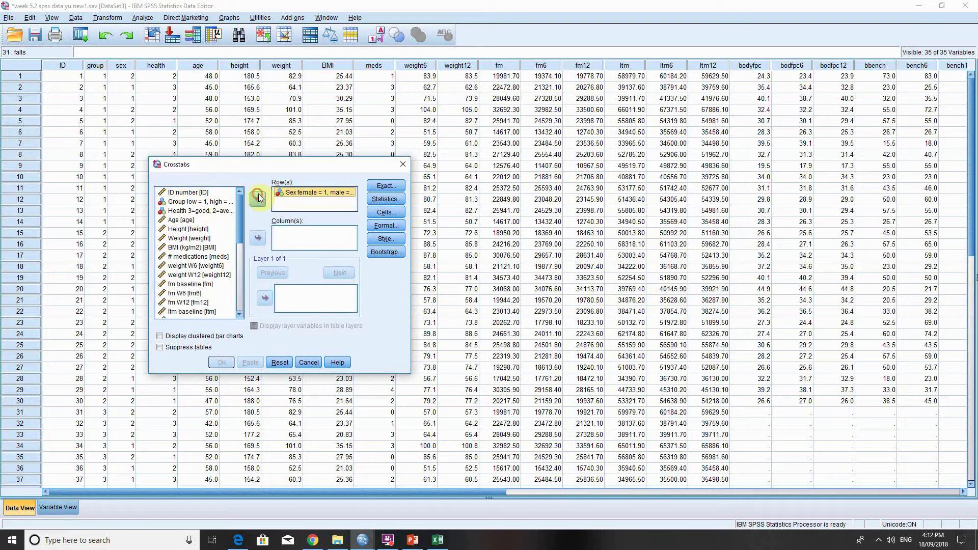
{"action": "left_click_drag", "start_coordinate": [243, 227], "coordinate": [241, 286]}
{"action": "left_click", "coordinate": [200, 301]}
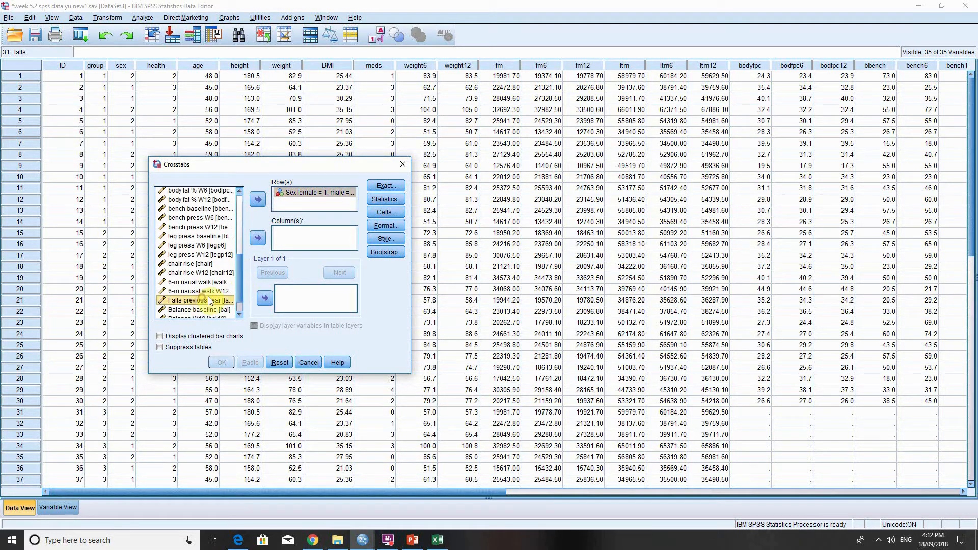
{"action": "left_click", "coordinate": [258, 238]}
Request the Chi-square statistic for the crosstab and include expected counts plus row, column and total percentages in its cells.
{"action": "left_click", "coordinate": [385, 199]}
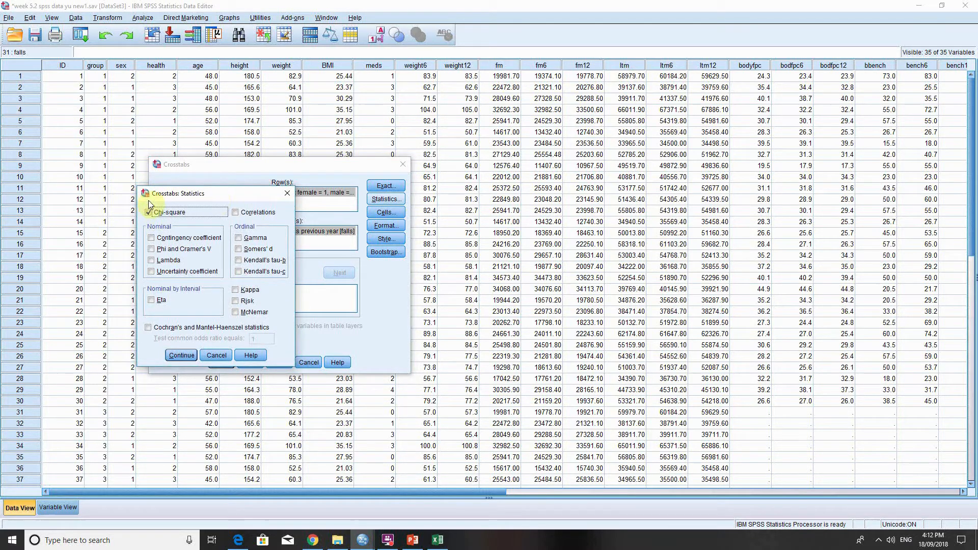
{"action": "left_click", "coordinate": [181, 356]}
{"action": "left_click", "coordinate": [385, 211]}
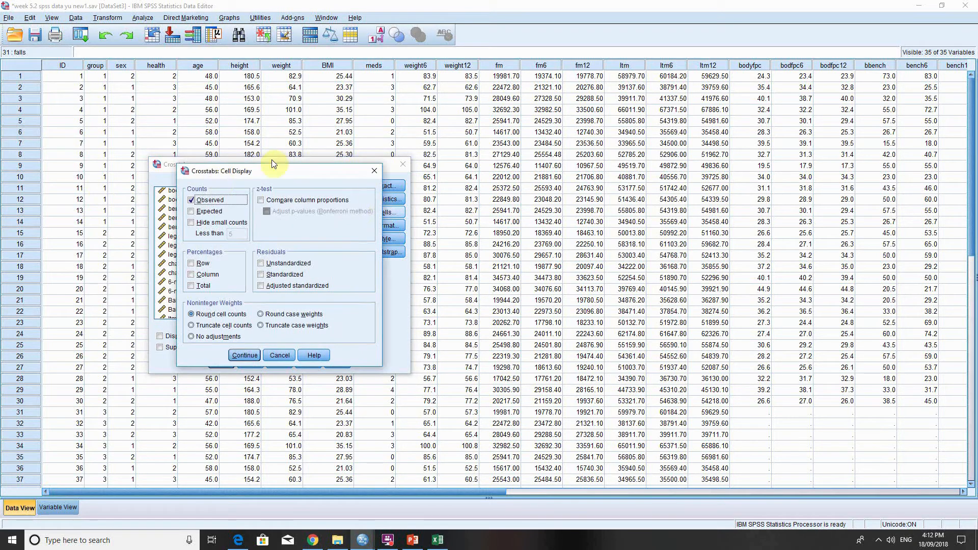
{"action": "left_click", "coordinate": [192, 212]}
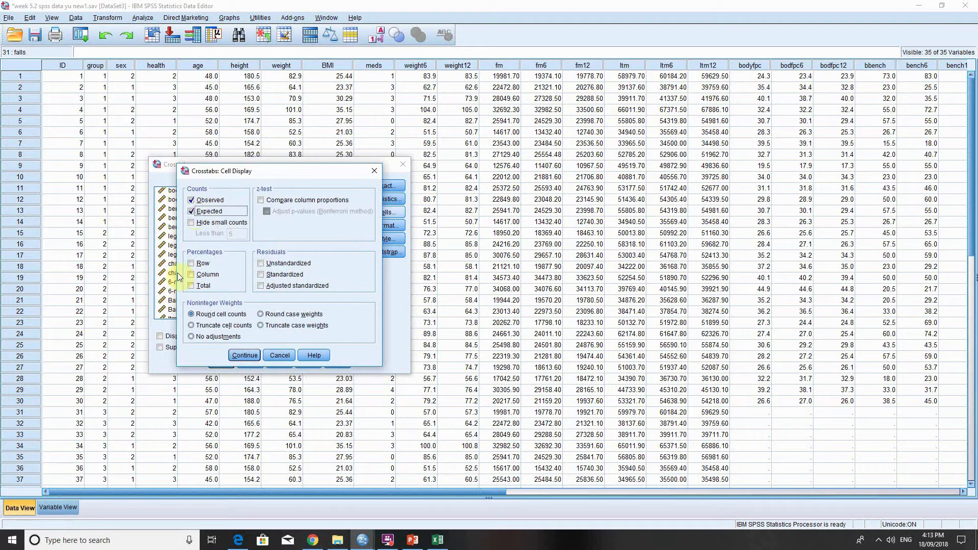
{"action": "left_click", "coordinate": [193, 264]}
{"action": "left_click", "coordinate": [199, 277]}
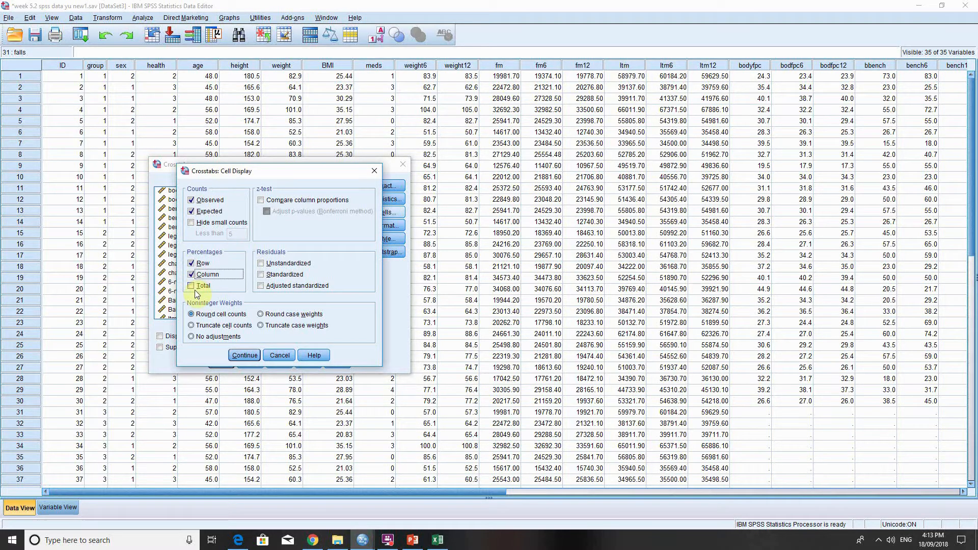
{"action": "left_click", "coordinate": [192, 286]}
{"action": "left_click", "coordinate": [239, 356]}
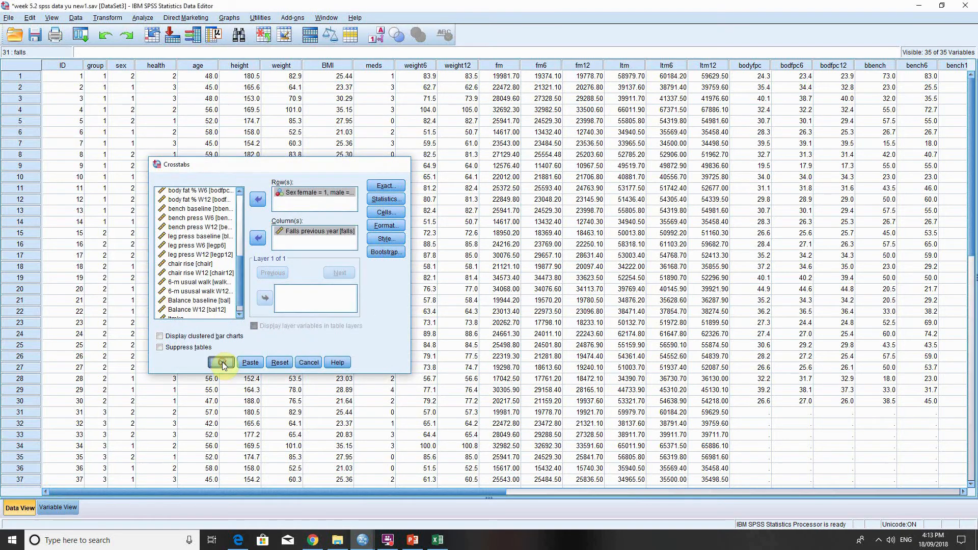
Run the crosstab, review the Chi-Square Tests table in the output, and minimize the output viewer.
{"action": "left_click", "coordinate": [222, 362]}
{"action": "scroll", "coordinate": [584, 333], "scroll_direction": "down", "scroll_amount": 3}
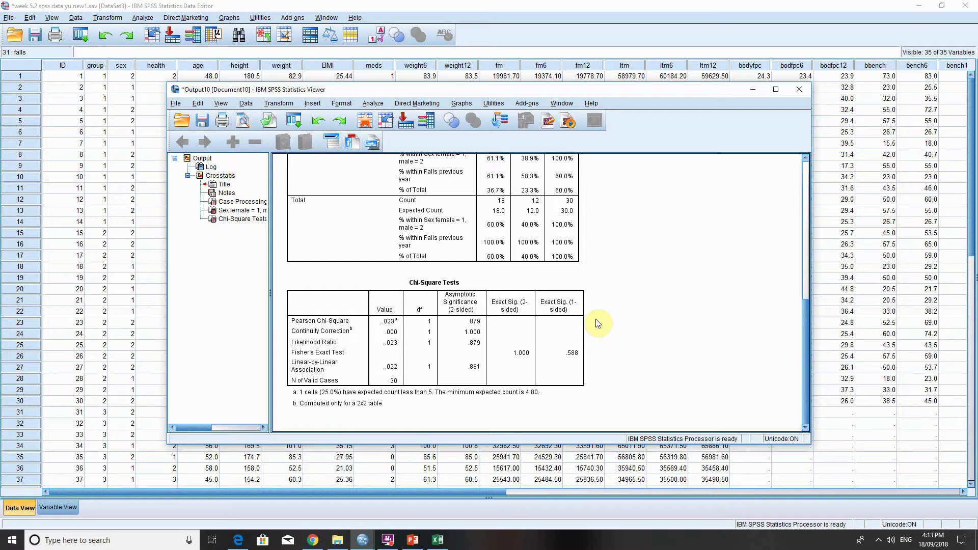
{"action": "left_click", "coordinate": [757, 95]}
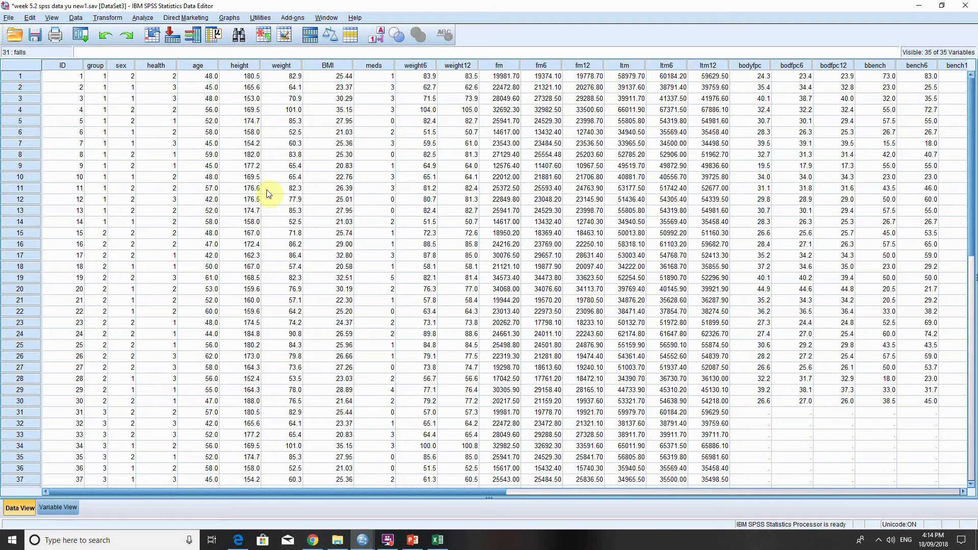
{"action": "left_click", "coordinate": [143, 18]}
{"action": "mouse_move", "coordinate": [196, 118]}
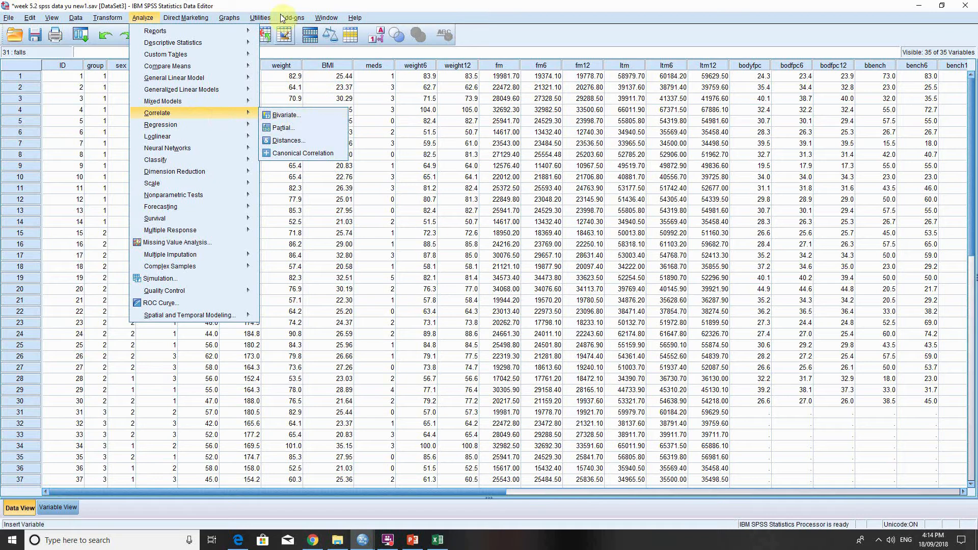
{"action": "left_click", "coordinate": [259, 16]}
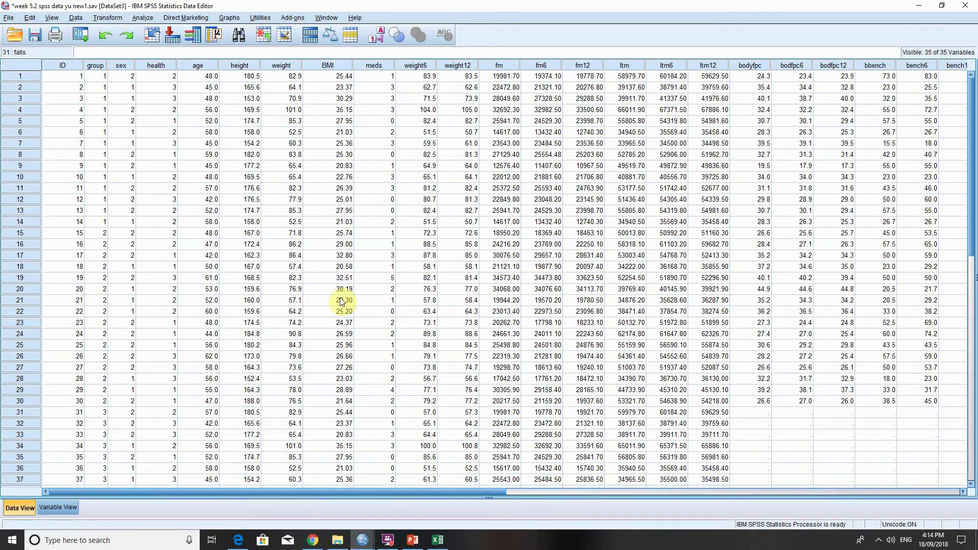
{"action": "scroll", "coordinate": [341, 299], "scroll_direction": "down", "scroll_amount": 4}
{"action": "scroll", "coordinate": [340, 300], "scroll_direction": "up", "scroll_amount": 4}
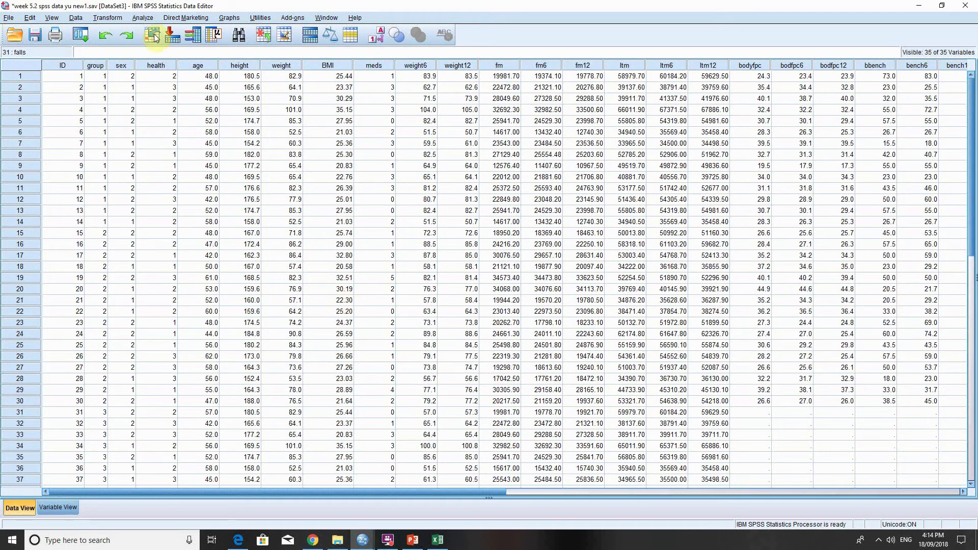
Start an Explore analysis and remove fm W12, fm W6 and fm baseline from its dependent list.
{"action": "left_click", "coordinate": [140, 17]}
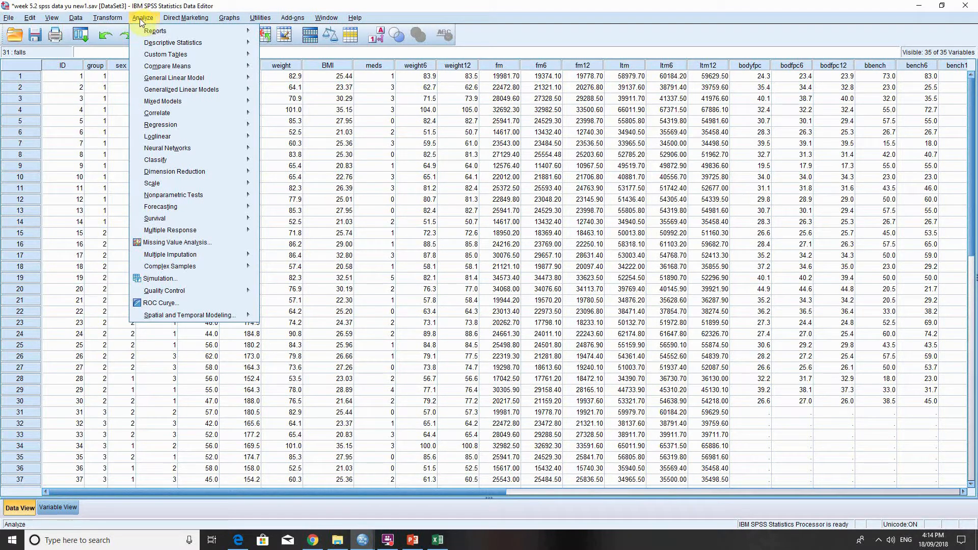
{"action": "mouse_move", "coordinate": [201, 43]}
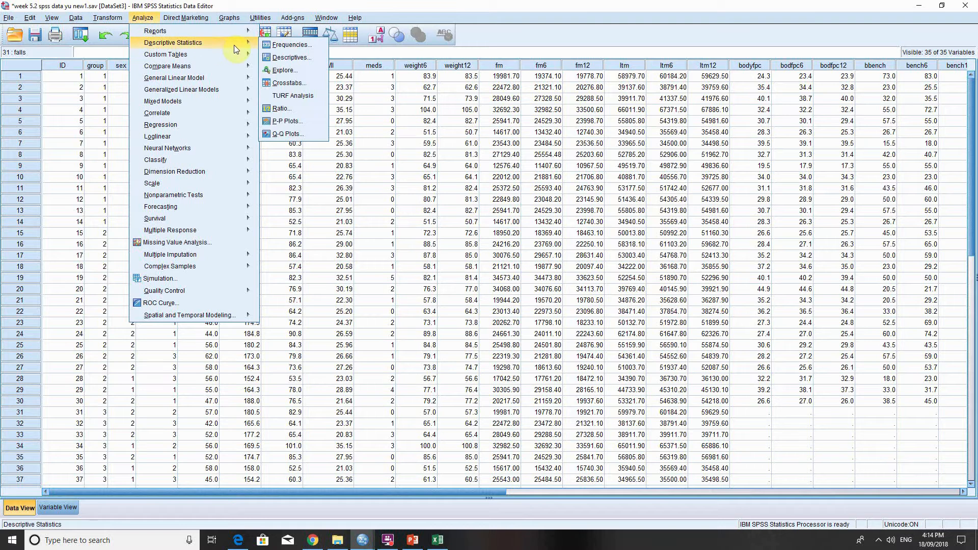
{"action": "left_click", "coordinate": [284, 70]}
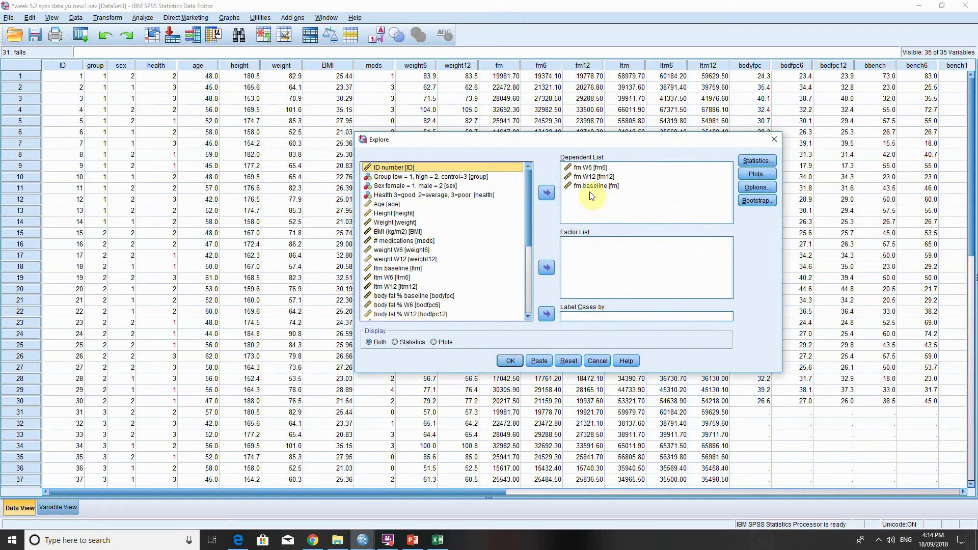
{"action": "left_click", "coordinate": [582, 176]}
{"action": "left_click", "coordinate": [547, 192]}
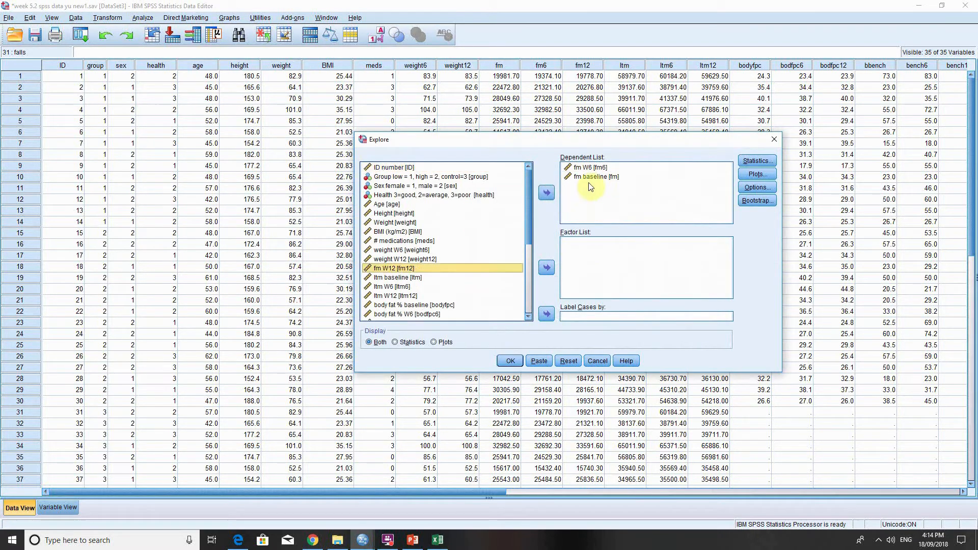
{"action": "left_click", "coordinate": [547, 193]}
{"action": "left_click", "coordinate": [547, 193]}
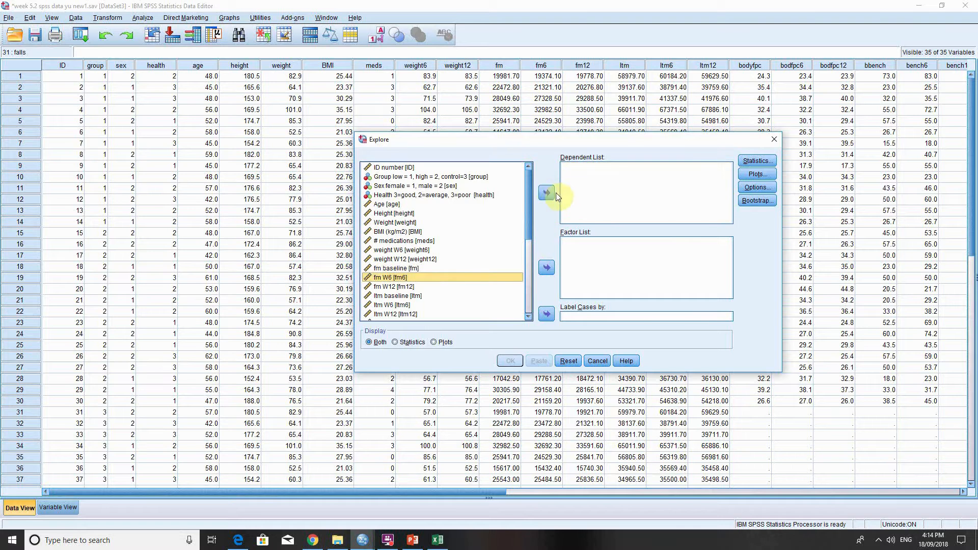
Add ltm baseline and leg press baseline to the Explore dependent list.
{"action": "left_click", "coordinate": [397, 296]}
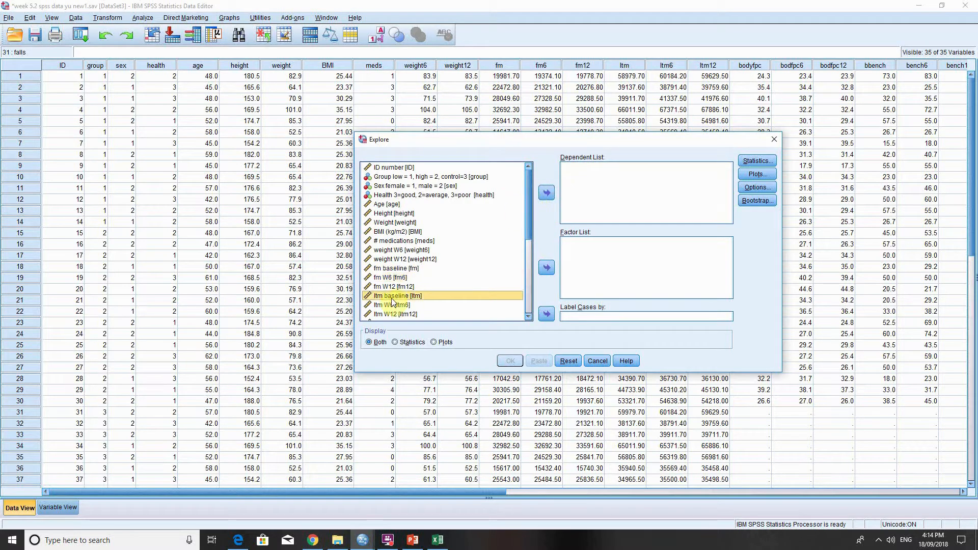
{"action": "left_click", "coordinate": [547, 193]}
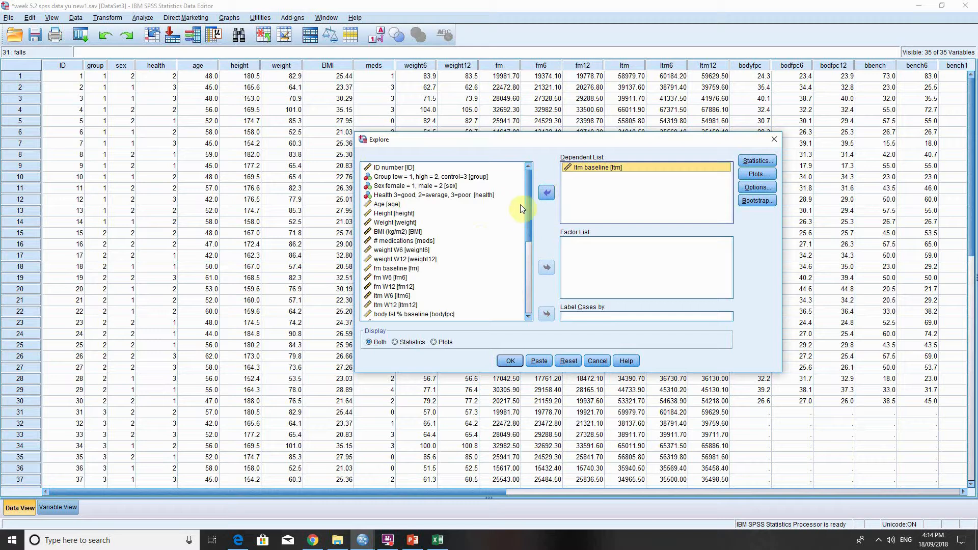
{"action": "left_click_drag", "start_coordinate": [528, 206], "coordinate": [539, 255]}
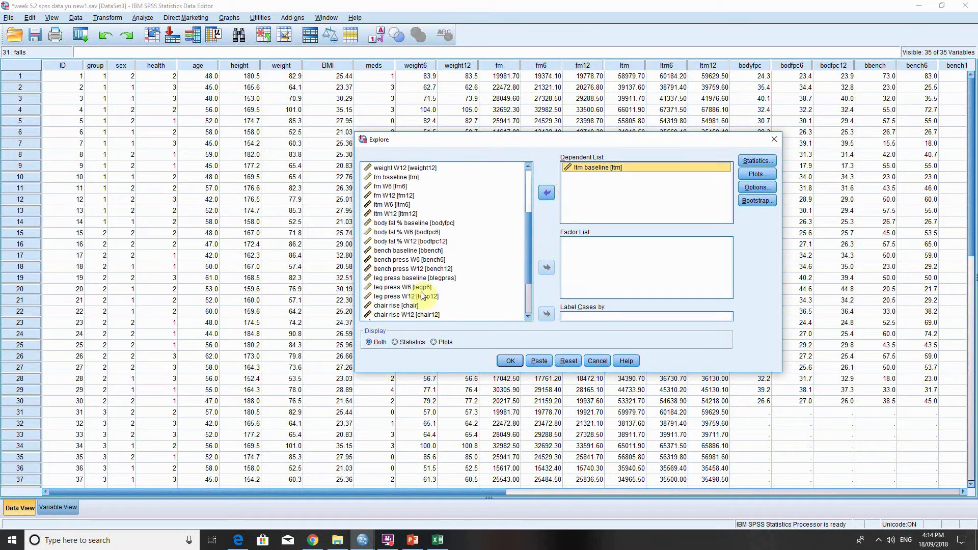
{"action": "left_click", "coordinate": [437, 278]}
{"action": "left_click", "coordinate": [546, 197]}
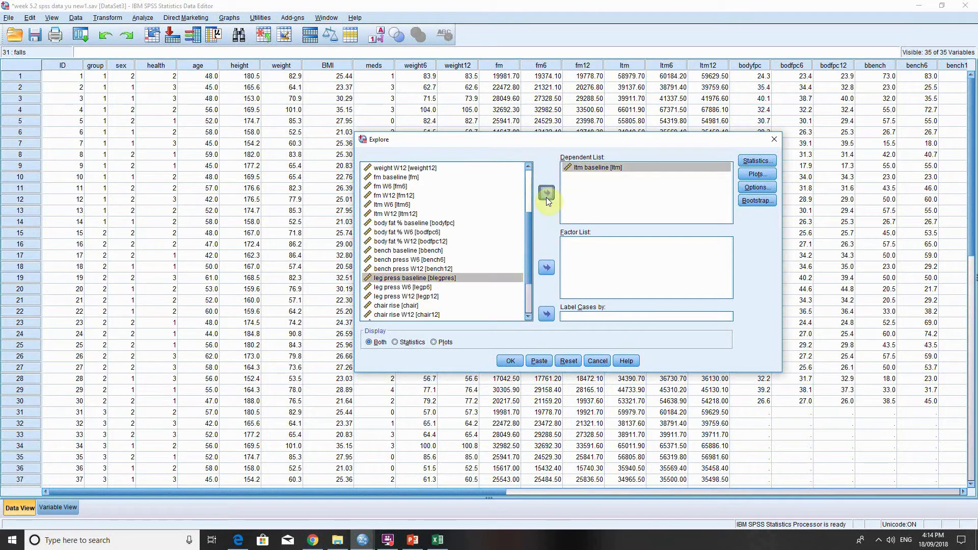
Include normality plots with tests in the Explore analysis.
{"action": "left_click", "coordinate": [756, 175]}
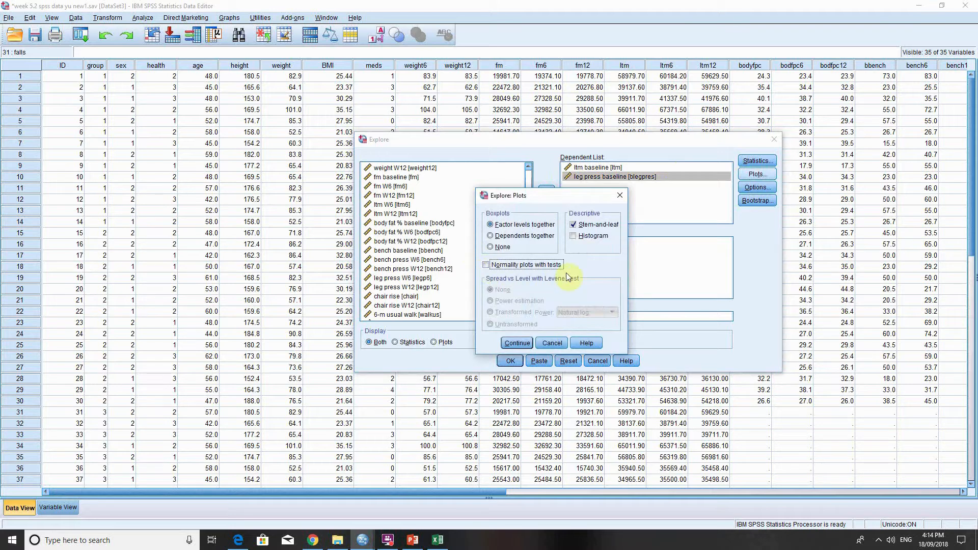
{"action": "left_click", "coordinate": [548, 266]}
{"action": "left_click", "coordinate": [517, 343]}
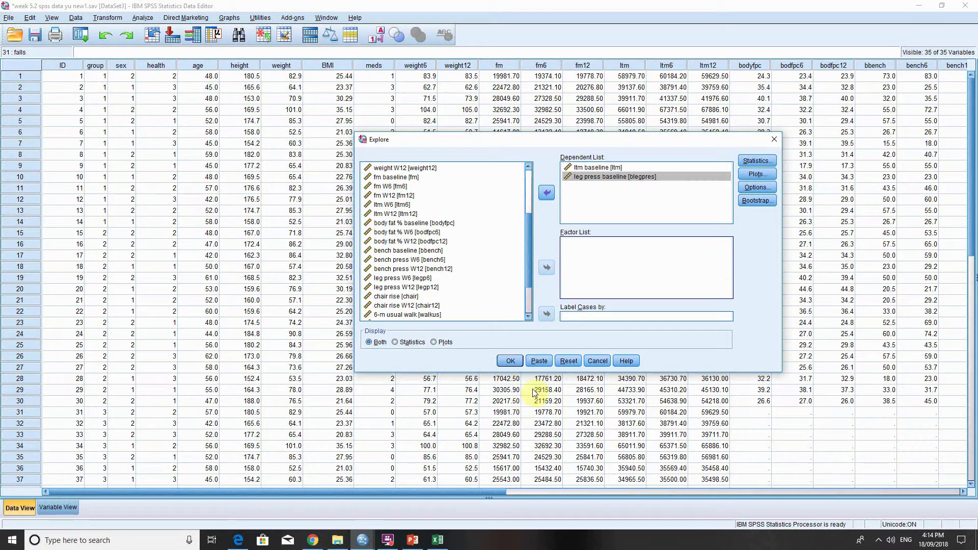
Run the Explore analysis, review the Descriptives and Tests of Normality tables, and minimize the output viewer.
{"action": "left_click_drag", "start_coordinate": [528, 243], "coordinate": [531, 184]}
{"action": "left_click", "coordinate": [510, 361]}
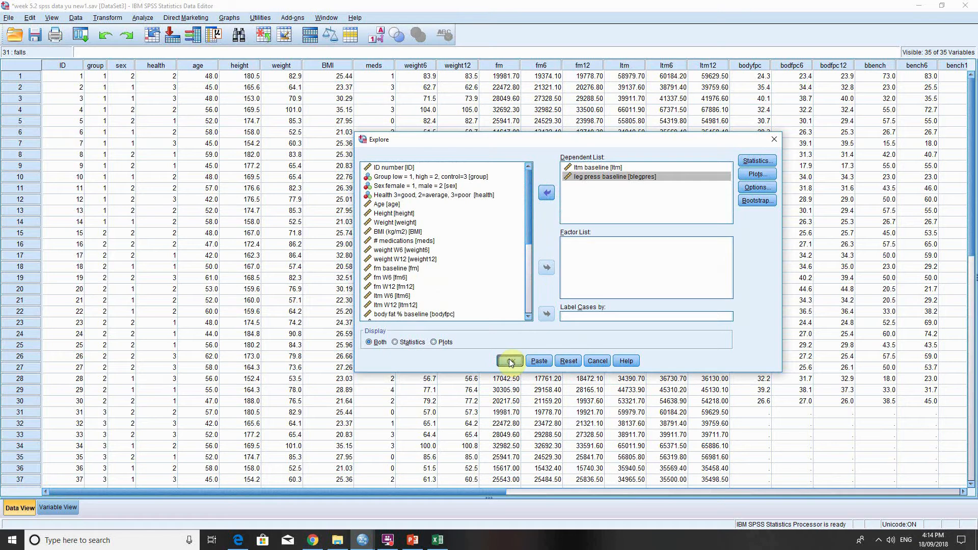
{"action": "scroll", "coordinate": [627, 301], "scroll_direction": "down", "scroll_amount": 5}
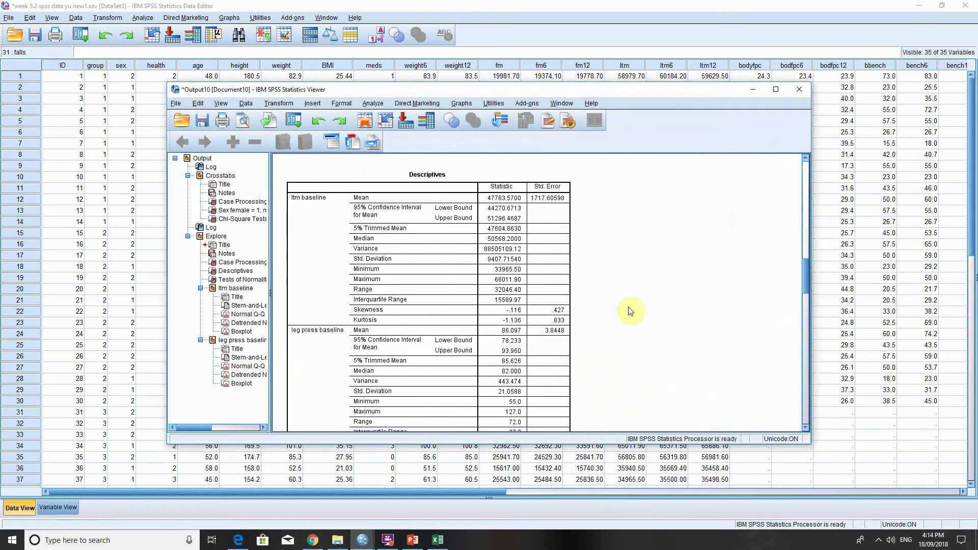
{"action": "scroll", "coordinate": [619, 325], "scroll_direction": "down", "scroll_amount": 3}
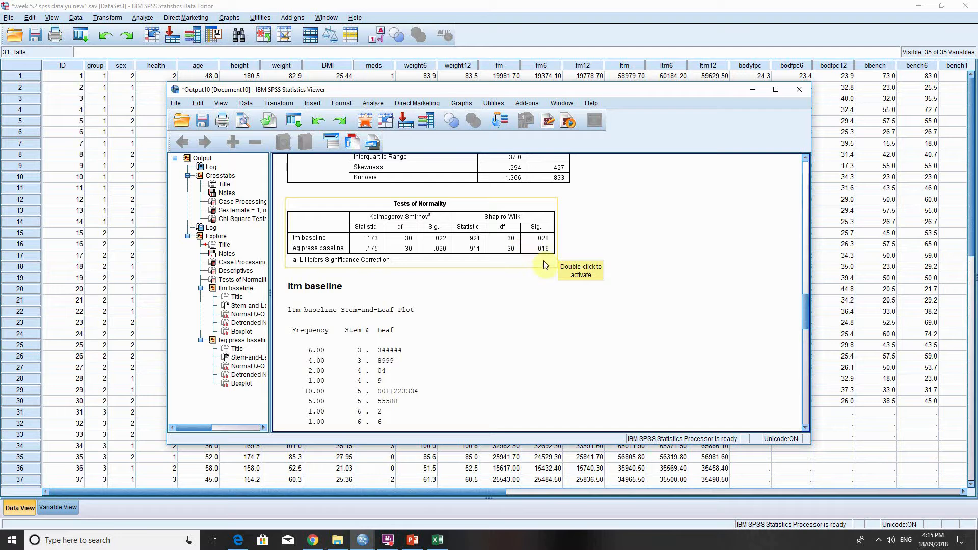
{"action": "left_click", "coordinate": [752, 91]}
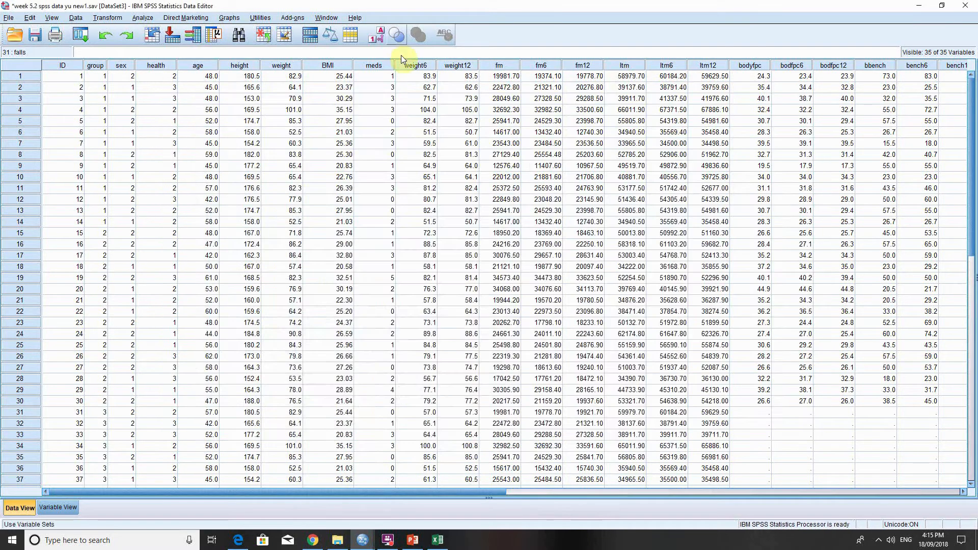
Start a bivariate correlation and remove fm baseline and fm W12 from its variables.
{"action": "left_click", "coordinate": [144, 16]}
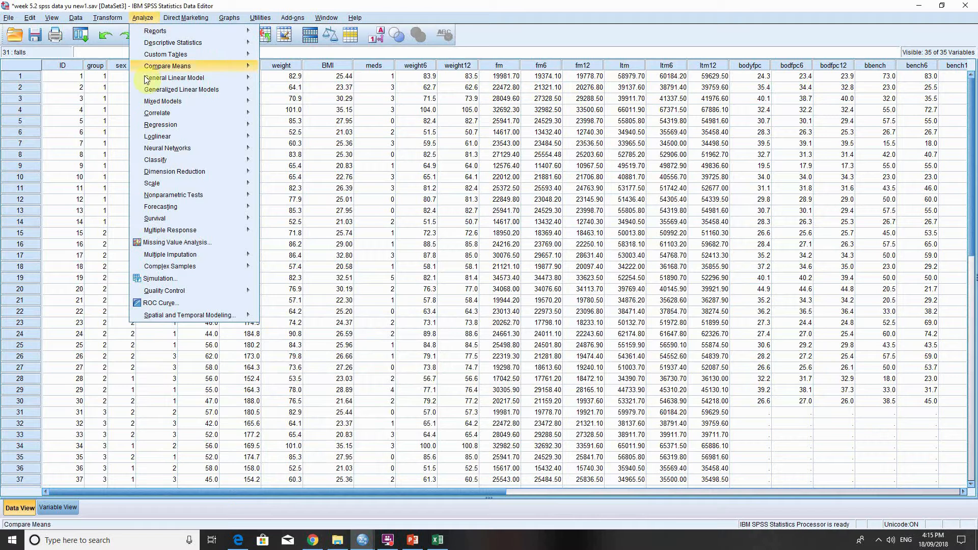
{"action": "mouse_move", "coordinate": [205, 114]}
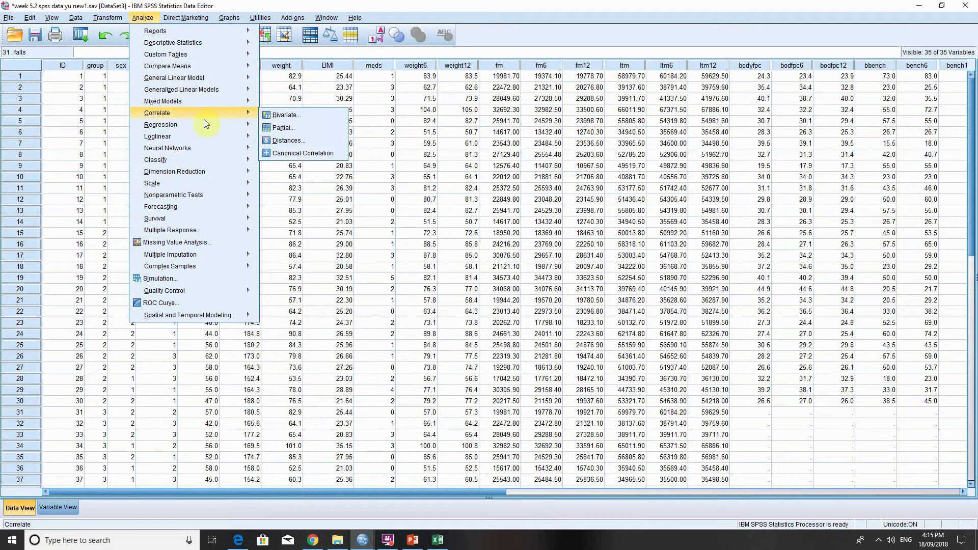
{"action": "left_click", "coordinate": [284, 116]}
{"action": "left_click", "coordinate": [688, 193]}
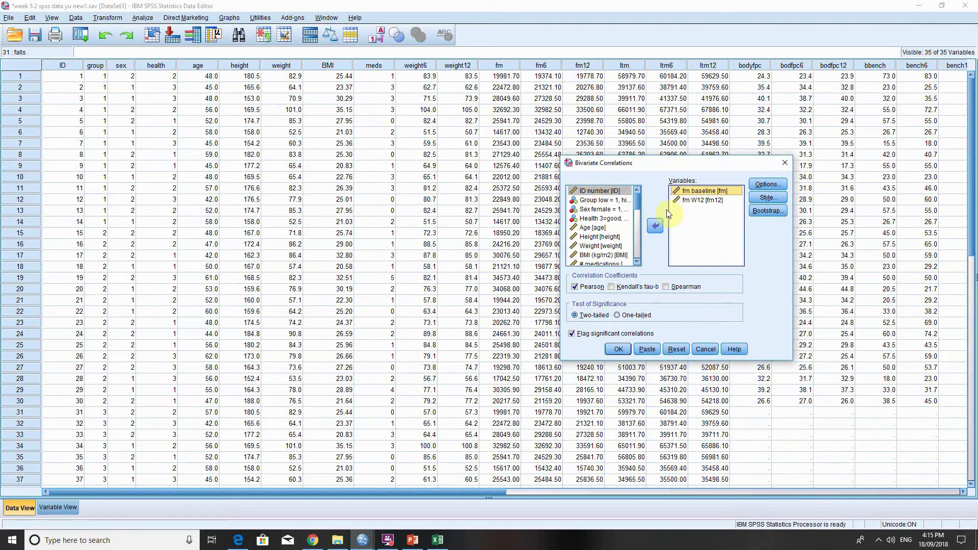
{"action": "left_click", "coordinate": [657, 227]}
{"action": "left_click", "coordinate": [689, 192]}
{"action": "left_click", "coordinate": [657, 228]}
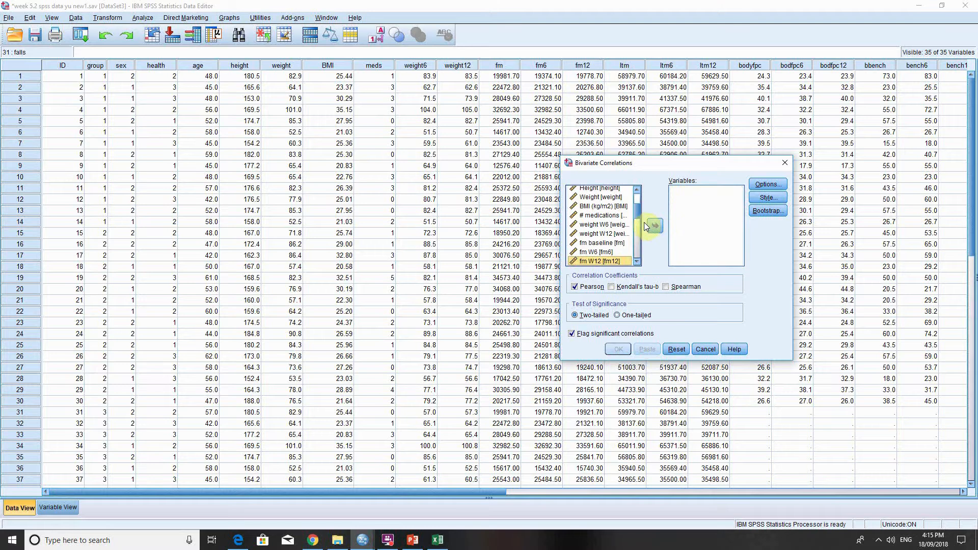
Add ltm baseline and leg press baseline as the variables to correlate.
{"action": "left_click_drag", "start_coordinate": [637, 215], "coordinate": [637, 213]}
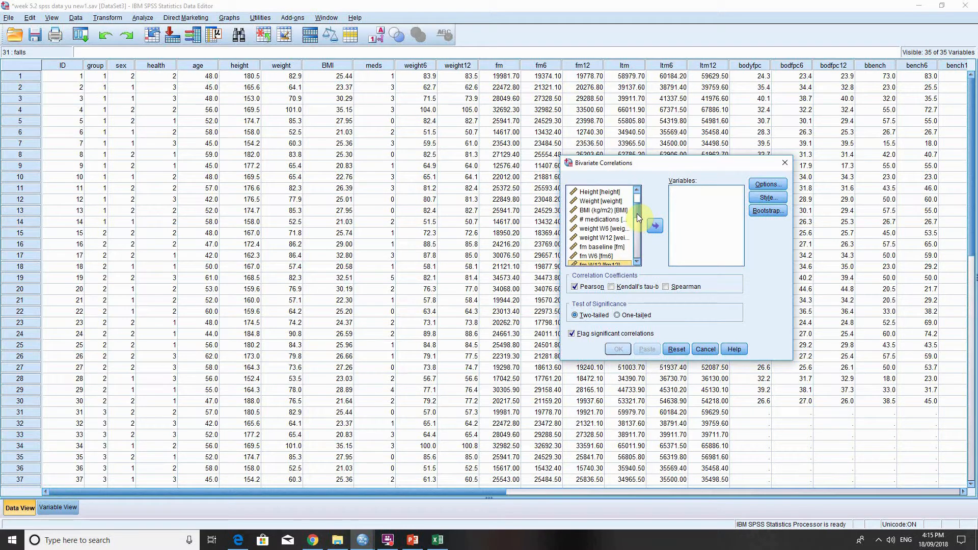
{"action": "scroll", "coordinate": [637, 218], "scroll_direction": "down", "scroll_amount": 3}
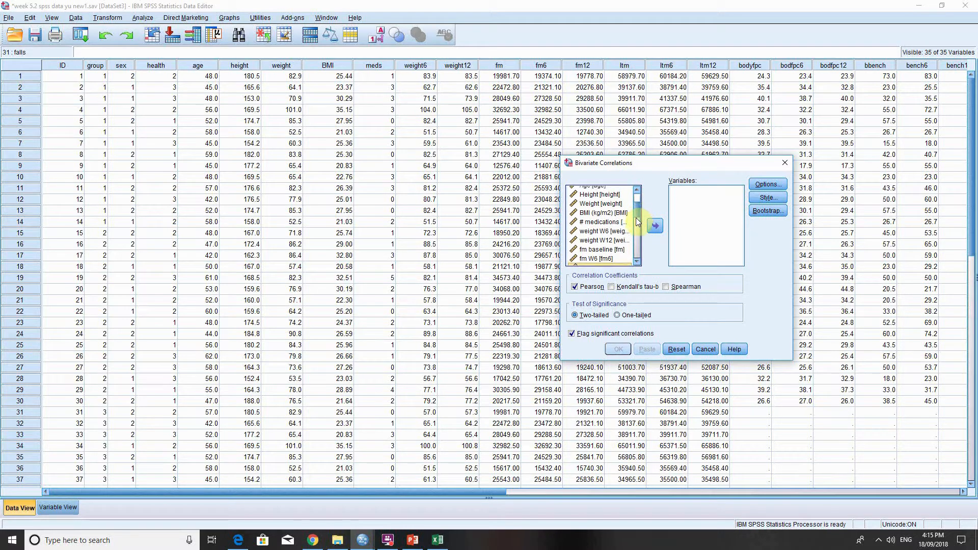
{"action": "left_click", "coordinate": [614, 227]}
{"action": "left_click", "coordinate": [656, 227]}
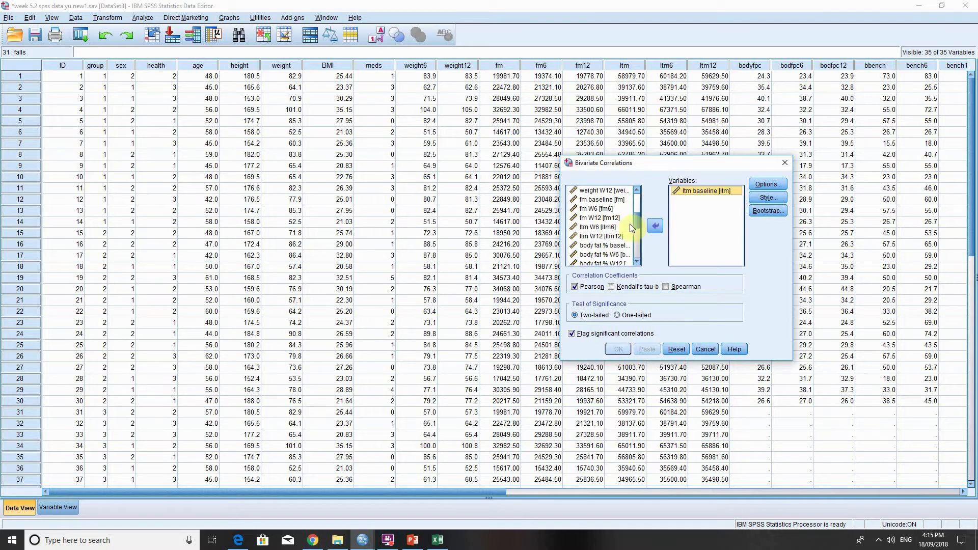
{"action": "scroll", "coordinate": [637, 233], "scroll_direction": "down", "scroll_amount": 3}
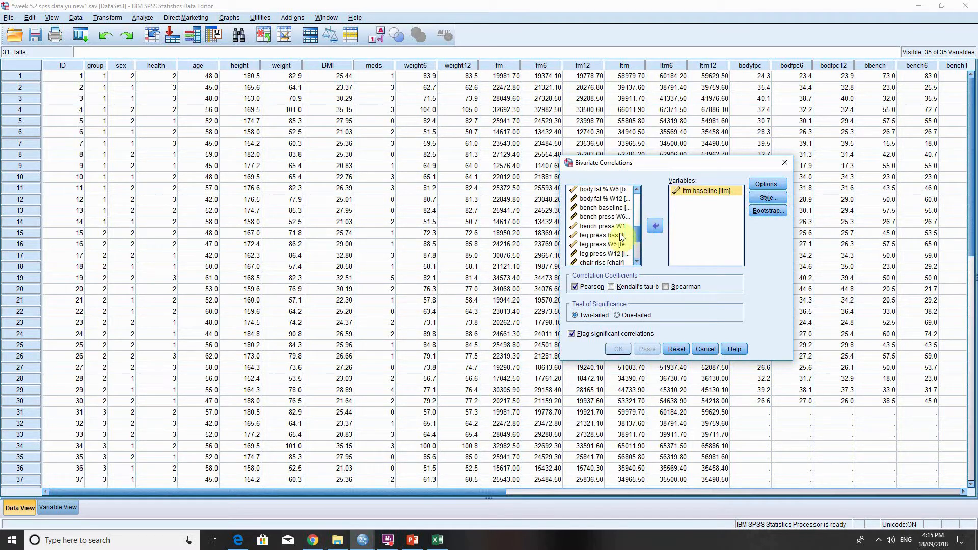
{"action": "left_click", "coordinate": [619, 235]}
{"action": "left_click", "coordinate": [655, 226]}
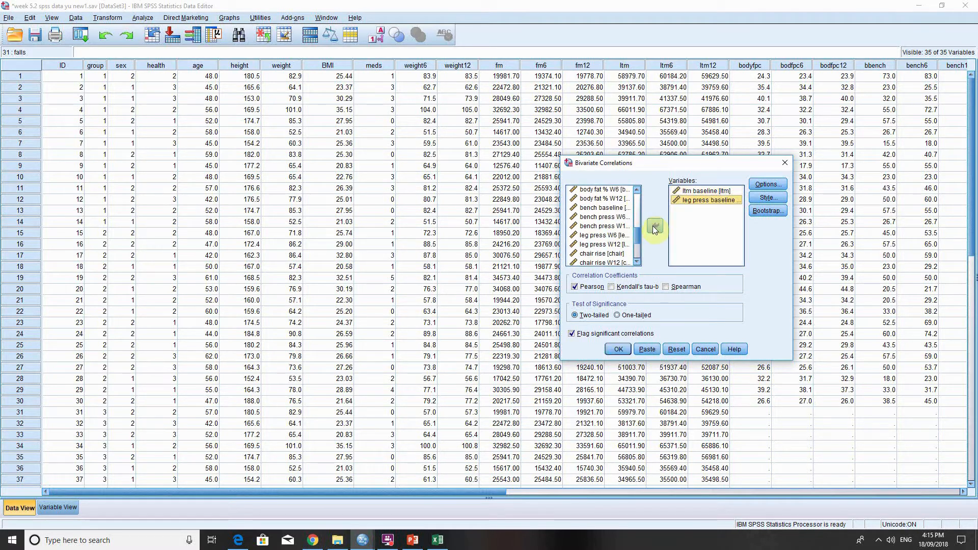
Replace the Pearson coefficient with Spearman, run the two-tailed correlation, and return to the data editor.
{"action": "left_click", "coordinate": [576, 287]}
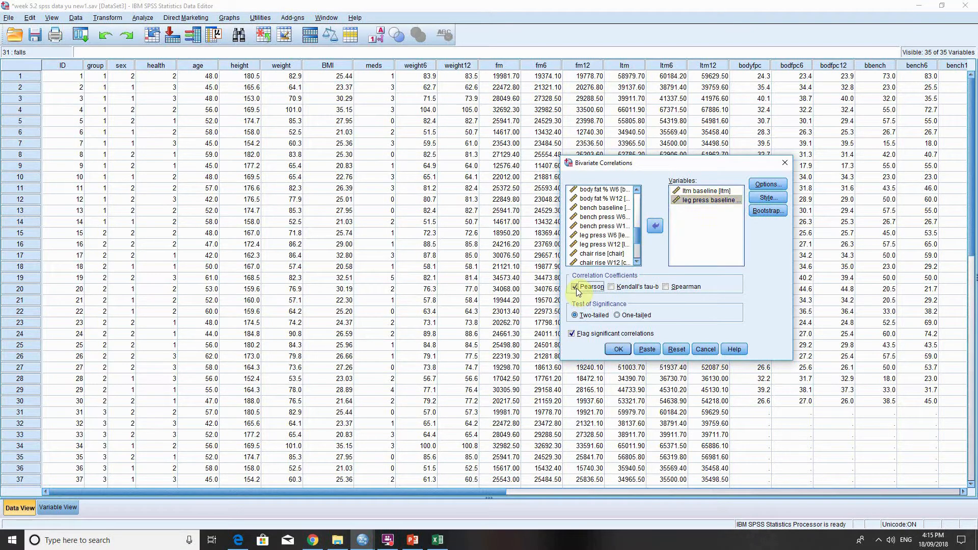
{"action": "left_click", "coordinate": [671, 286]}
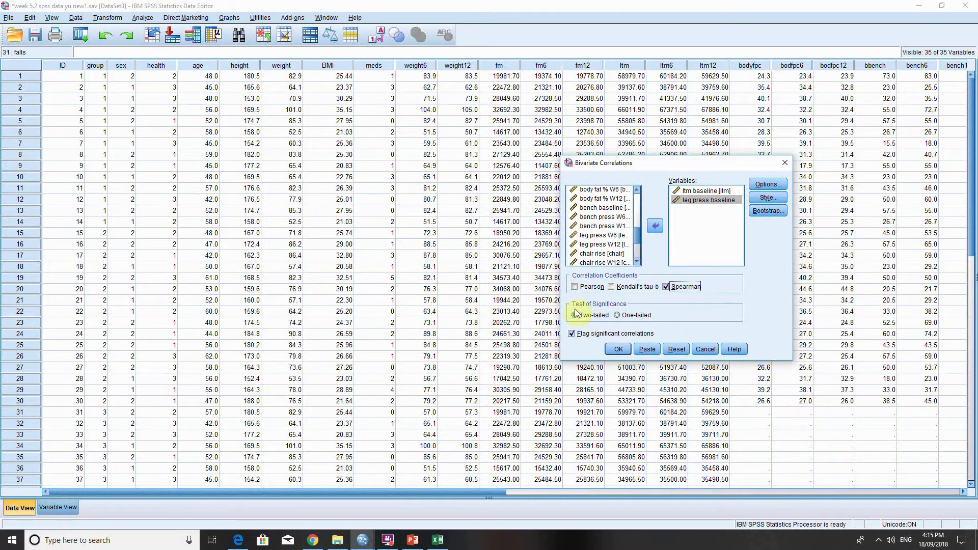
{"action": "left_click", "coordinate": [618, 349]}
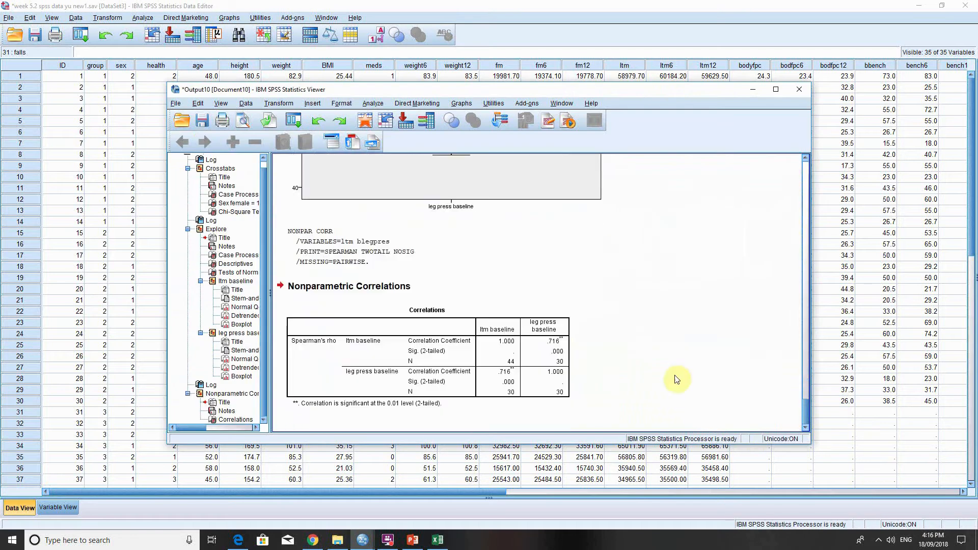
{"action": "left_click", "coordinate": [332, 375]}
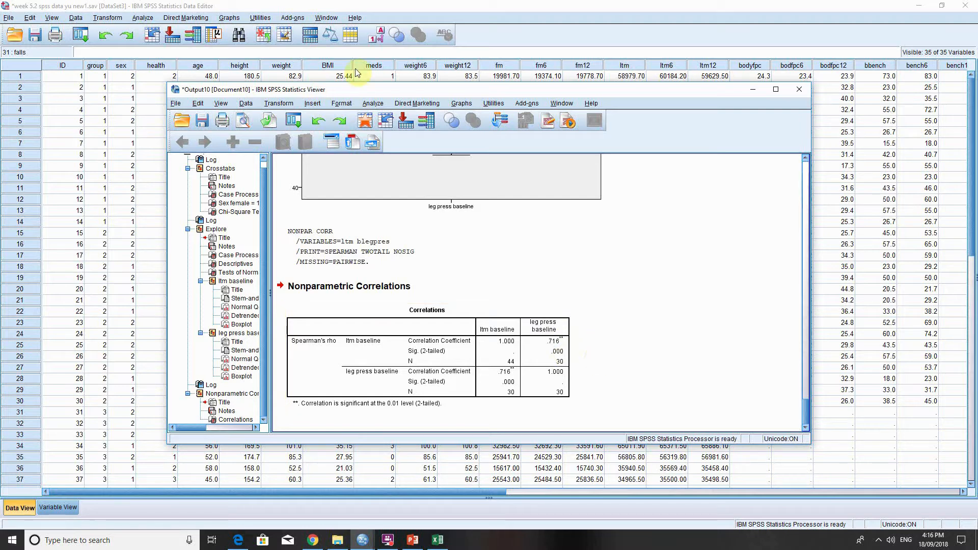
{"action": "left_click", "coordinate": [279, 6]}
Create a simple scatterplot with ltm baseline on the Y axis and leg press baseline on the X axis.
{"action": "left_click", "coordinate": [229, 19]}
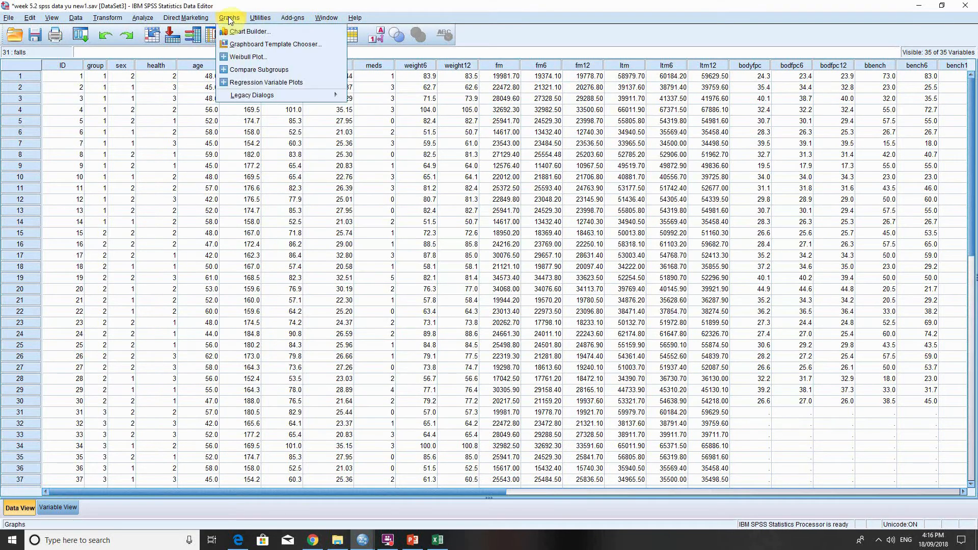
{"action": "mouse_move", "coordinate": [289, 102]}
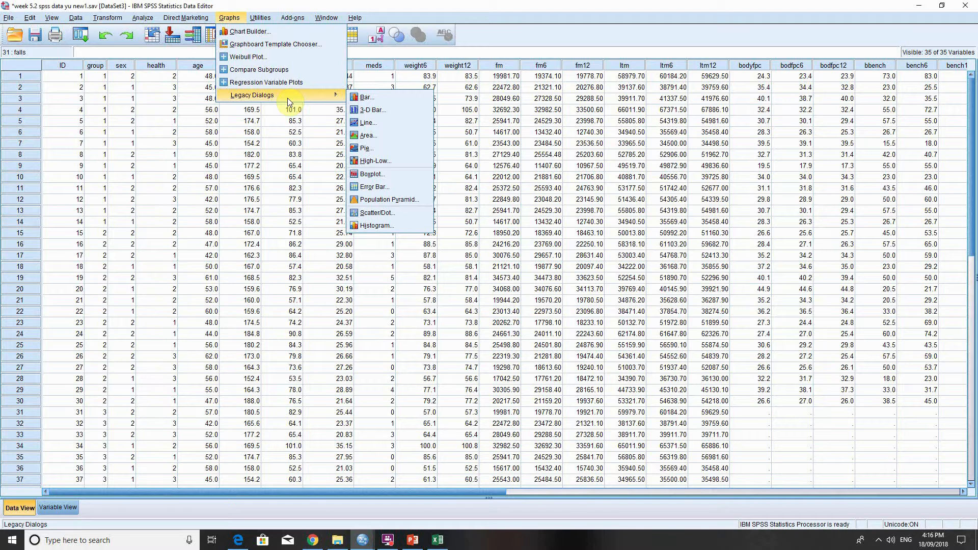
{"action": "left_click", "coordinate": [379, 212]}
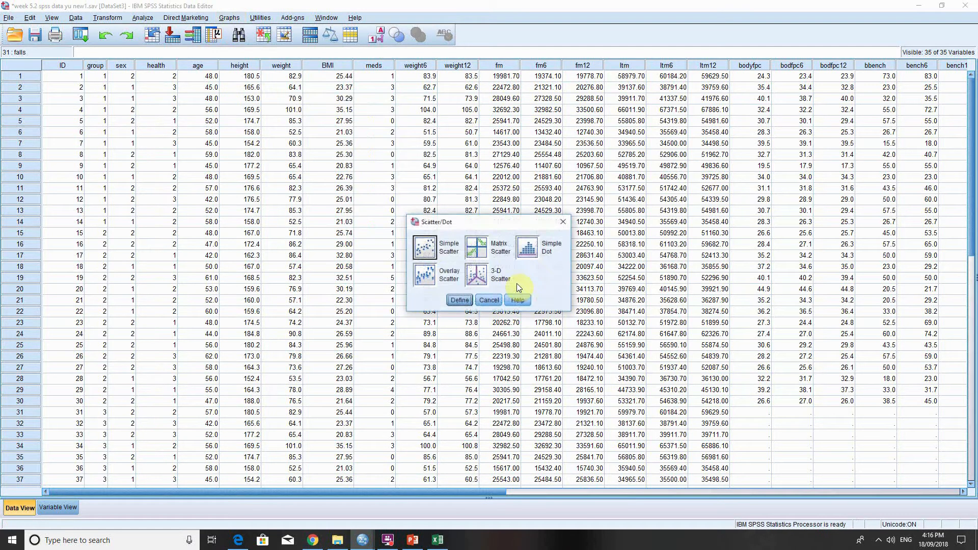
{"action": "left_click", "coordinate": [459, 300]}
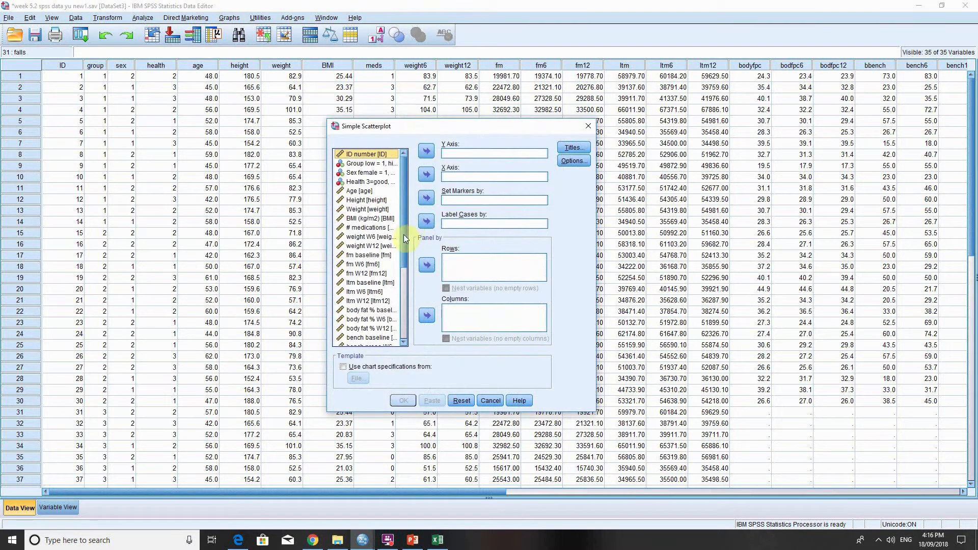
{"action": "left_click", "coordinate": [385, 283]}
{"action": "left_click", "coordinate": [426, 150]}
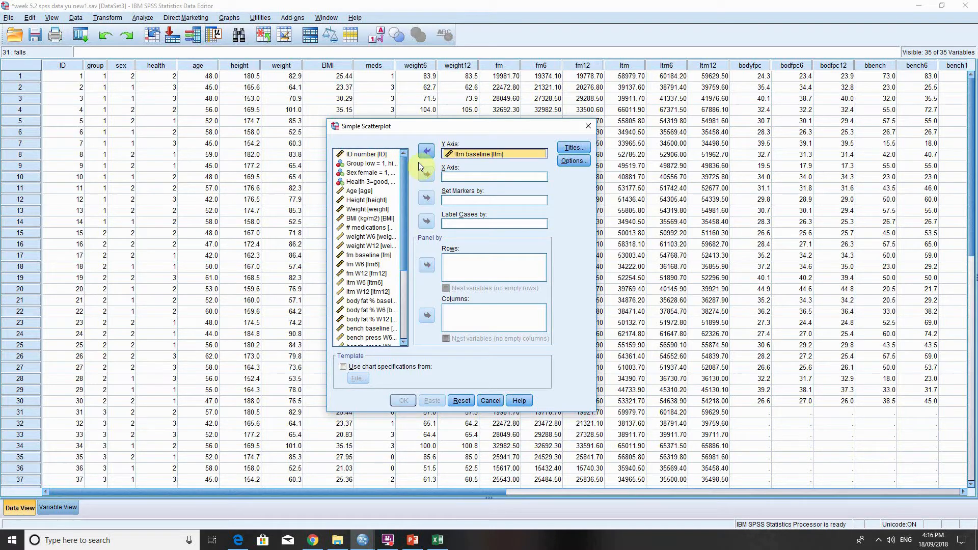
{"action": "scroll", "coordinate": [403, 265], "scroll_direction": "down", "scroll_amount": 2}
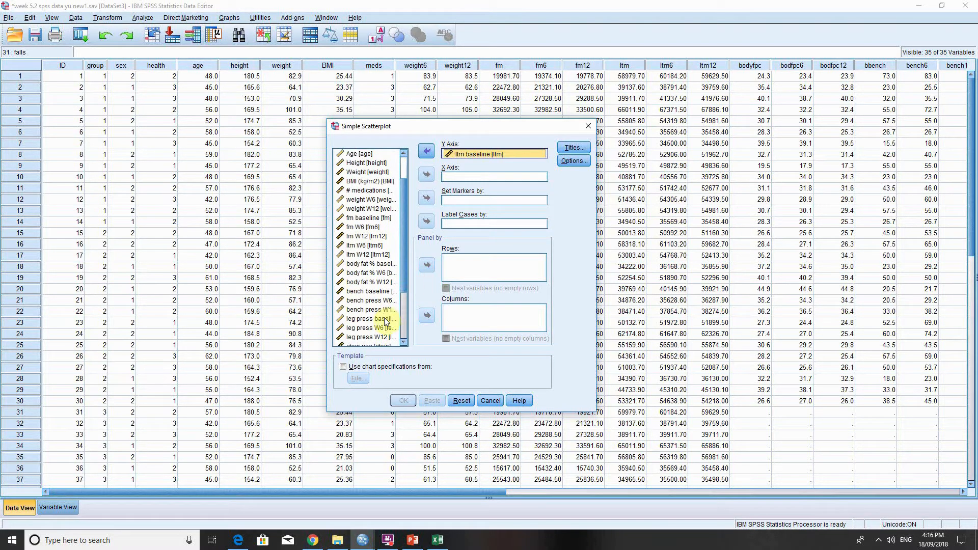
{"action": "left_click", "coordinate": [385, 320]}
{"action": "left_click", "coordinate": [426, 174]}
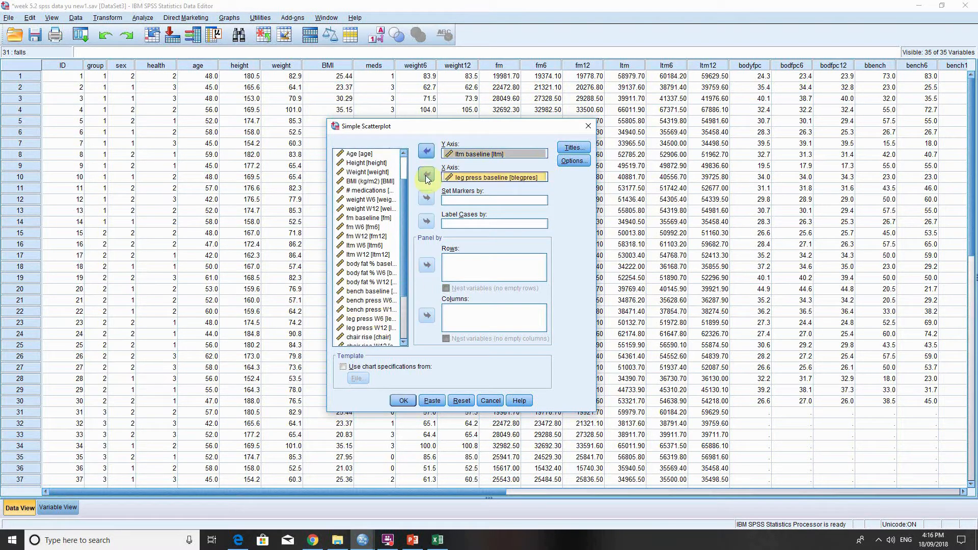
{"action": "left_click", "coordinate": [402, 397]}
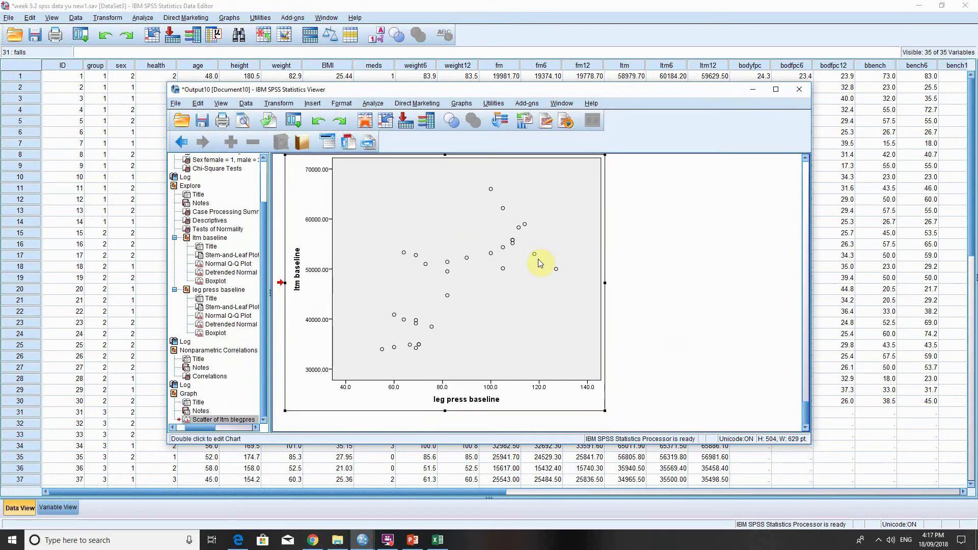
Add a linear fit line to the scatterplot, close the chart editor, and review the updated chart in the output.
{"action": "double_click", "coordinate": [538, 259]}
{"action": "left_click", "coordinate": [227, 149]}
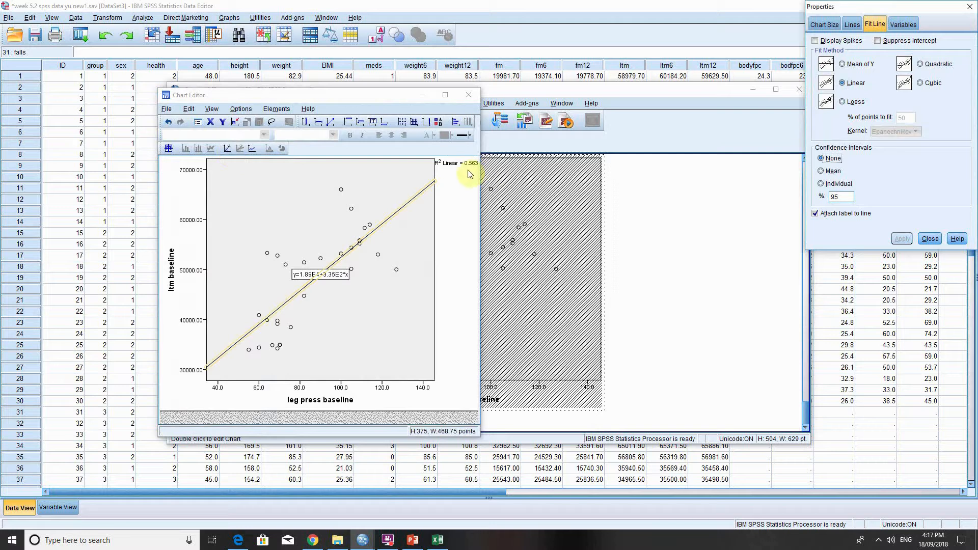
{"action": "left_click", "coordinate": [970, 7]}
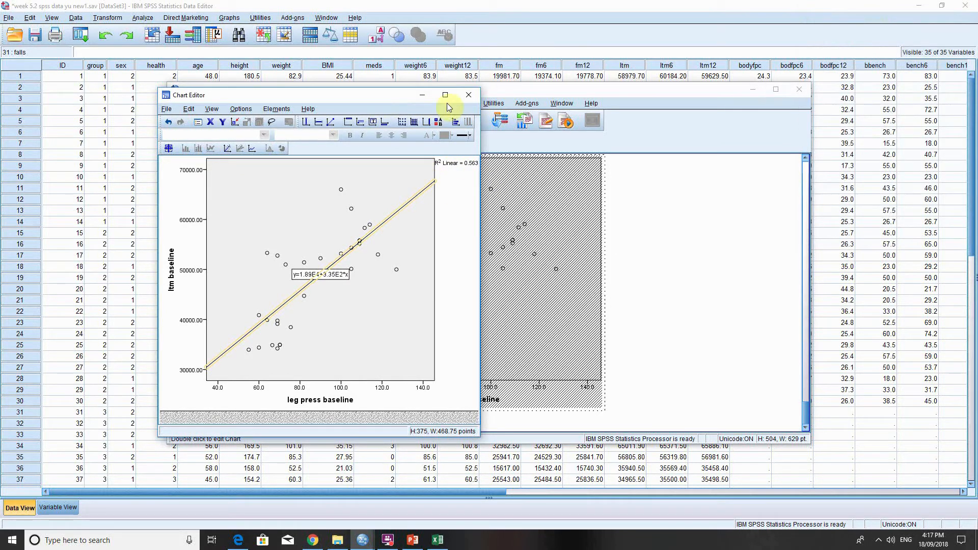
{"action": "left_click", "coordinate": [467, 96]}
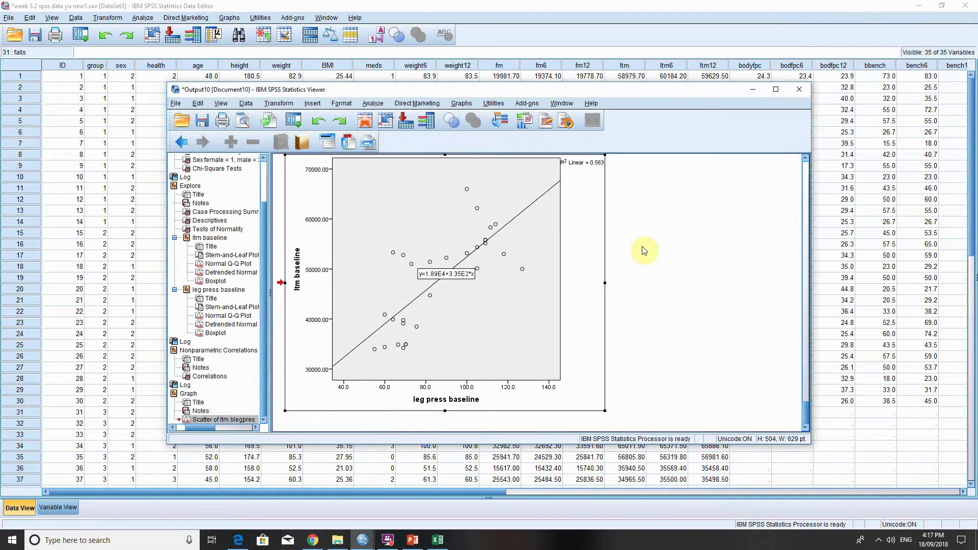
{"action": "scroll", "coordinate": [658, 295], "scroll_direction": "up", "scroll_amount": 2}
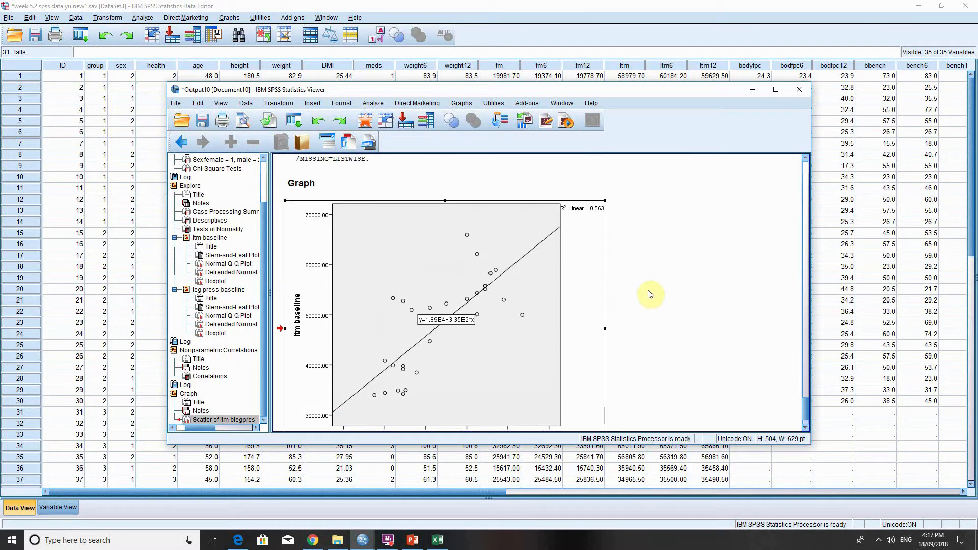
{"action": "scroll", "coordinate": [647, 291], "scroll_direction": "down", "scroll_amount": 2}
{"action": "left_click", "coordinate": [607, 259]}
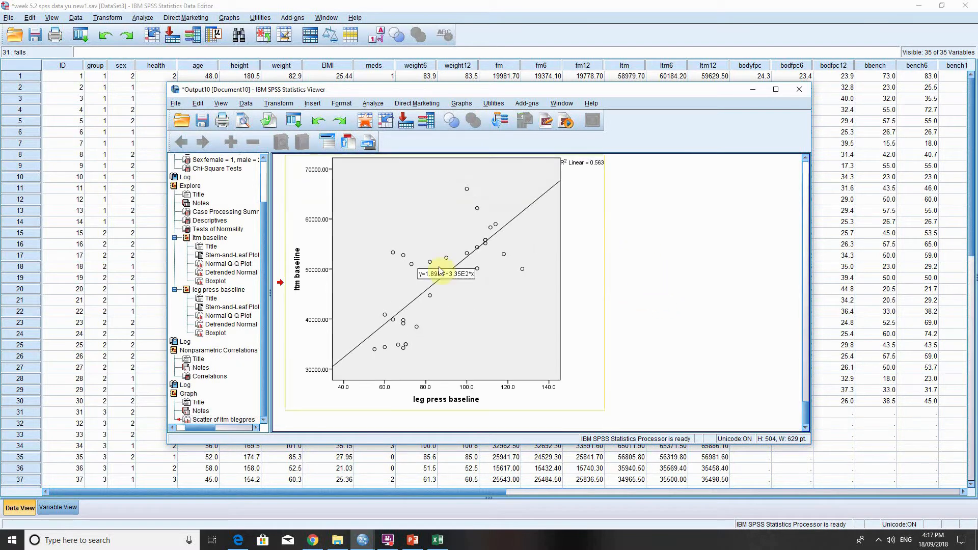
Return to the data editor and run Explore on 6-m usual walk by sex, using normality plots with tests and a power-estimation Levene test.
{"action": "left_click", "coordinate": [753, 89]}
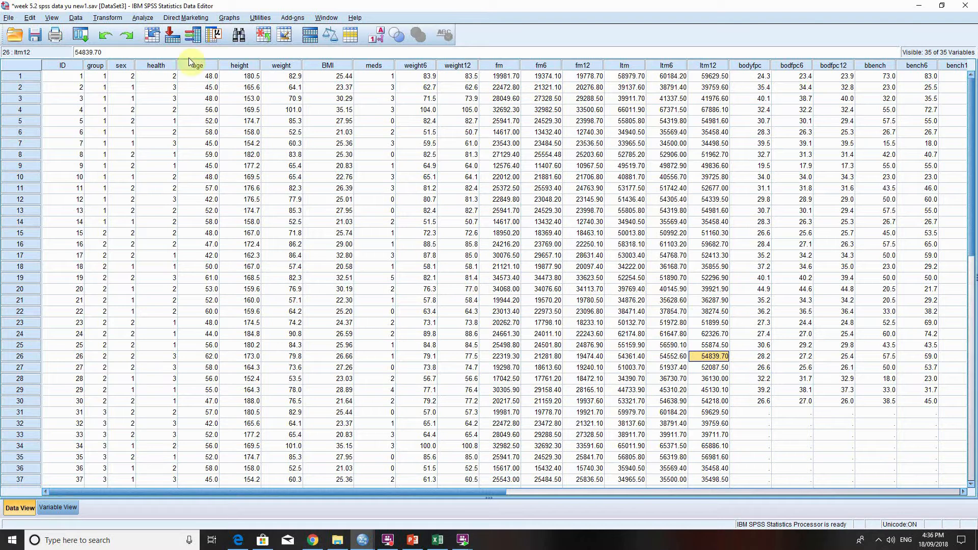
{"action": "left_click", "coordinate": [143, 18]}
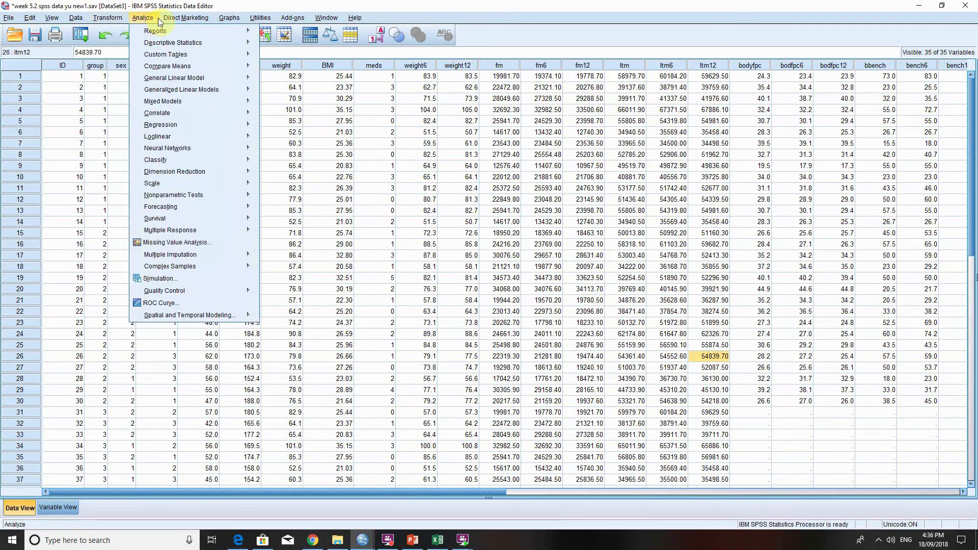
{"action": "mouse_move", "coordinate": [229, 43]}
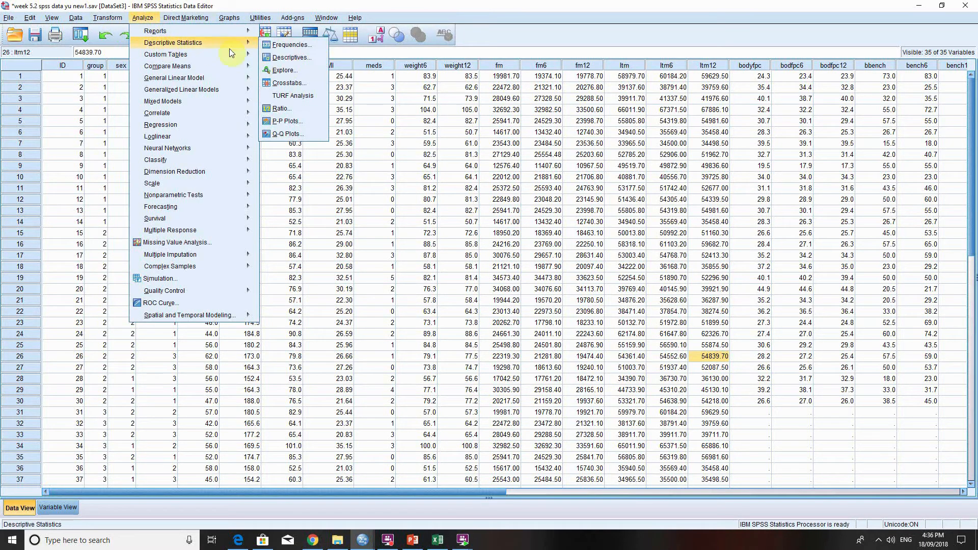
{"action": "left_click", "coordinate": [285, 70]}
{"action": "left_click", "coordinate": [581, 177]}
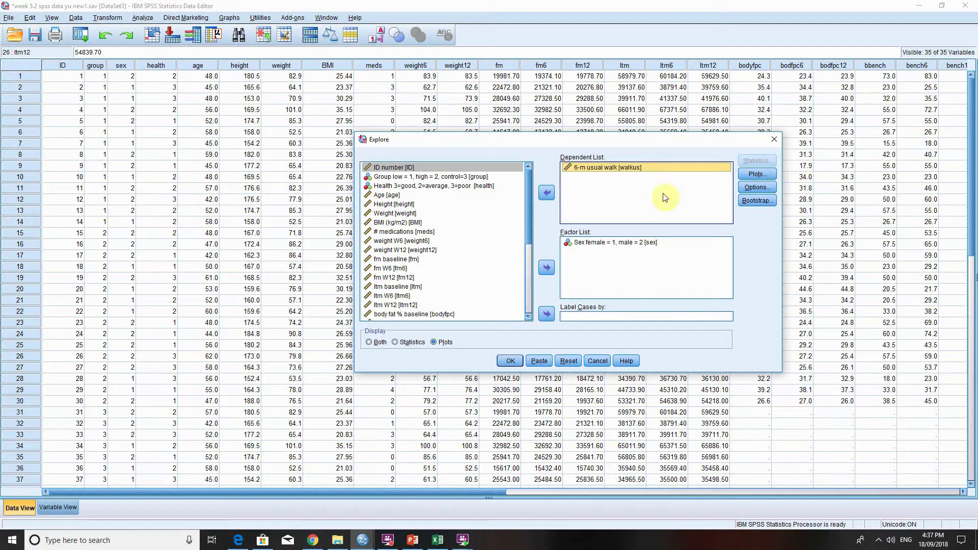
{"action": "left_click", "coordinate": [758, 174]}
{"action": "left_click", "coordinate": [497, 267]}
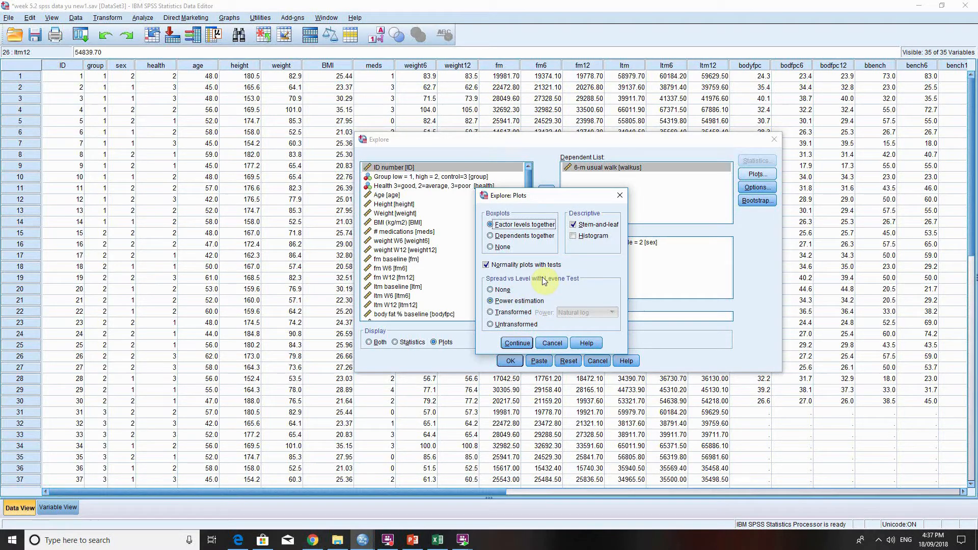
{"action": "left_click", "coordinate": [517, 343]}
{"action": "left_click", "coordinate": [510, 360]}
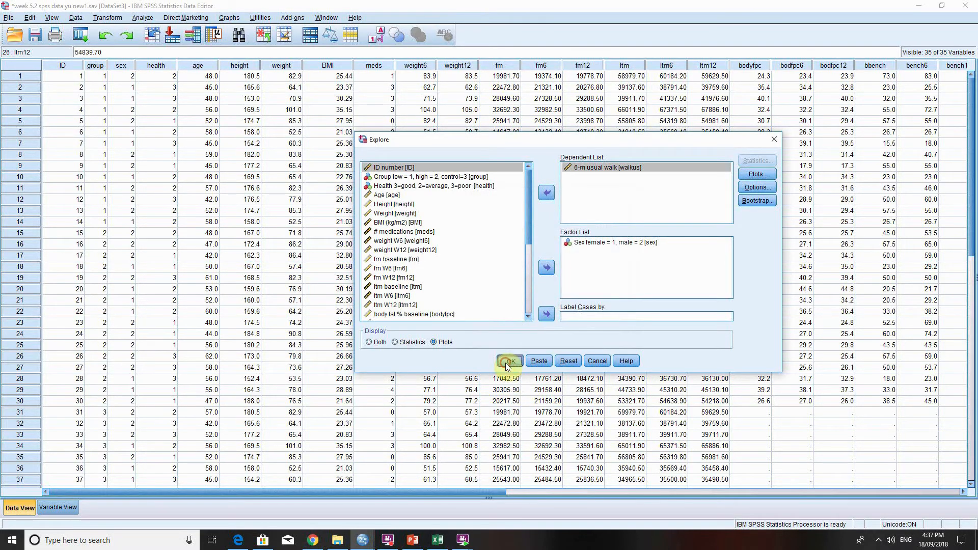
Examine the normality and homogeneity of variance tables for 6-m usual walk by sex, comparing the significance values.
{"action": "scroll", "coordinate": [779, 350], "scroll_direction": "down", "scroll_amount": 2}
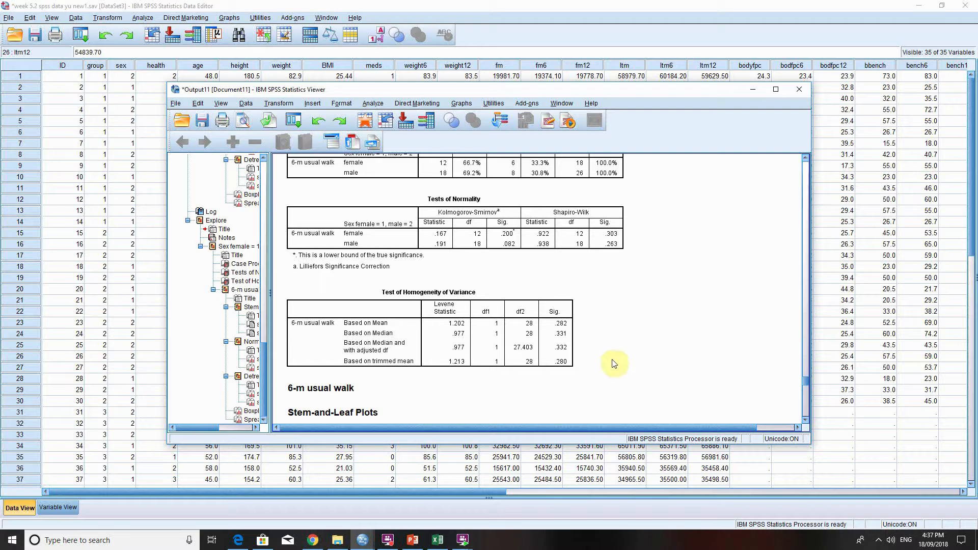
{"action": "left_click", "coordinate": [615, 241]}
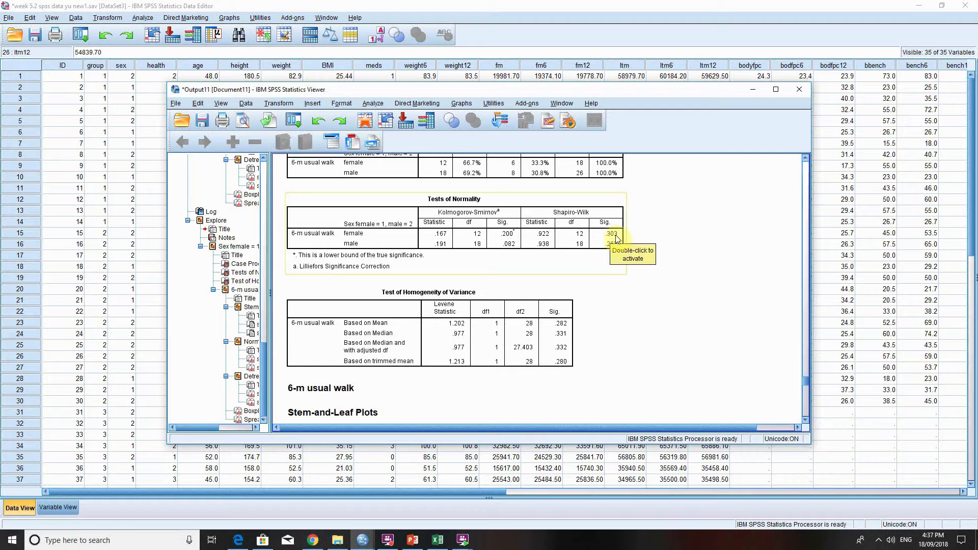
{"action": "left_click", "coordinate": [791, 312]}
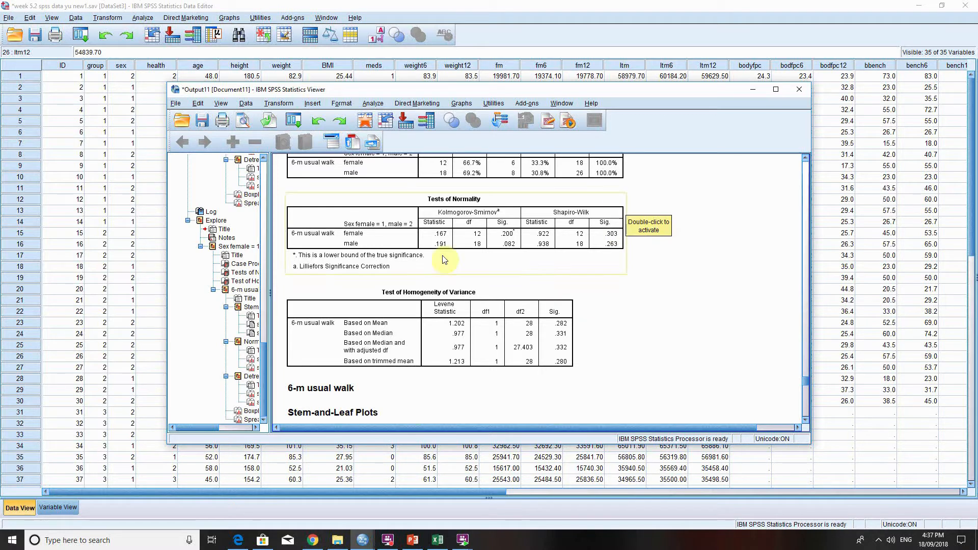
{"action": "scroll", "coordinate": [676, 312], "scroll_direction": "down", "scroll_amount": 1}
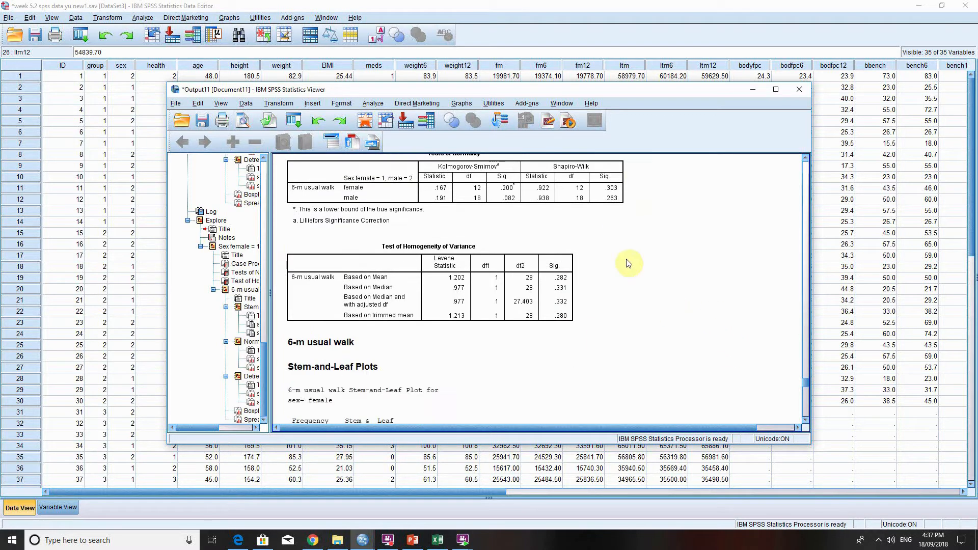
{"action": "left_click", "coordinate": [567, 288]}
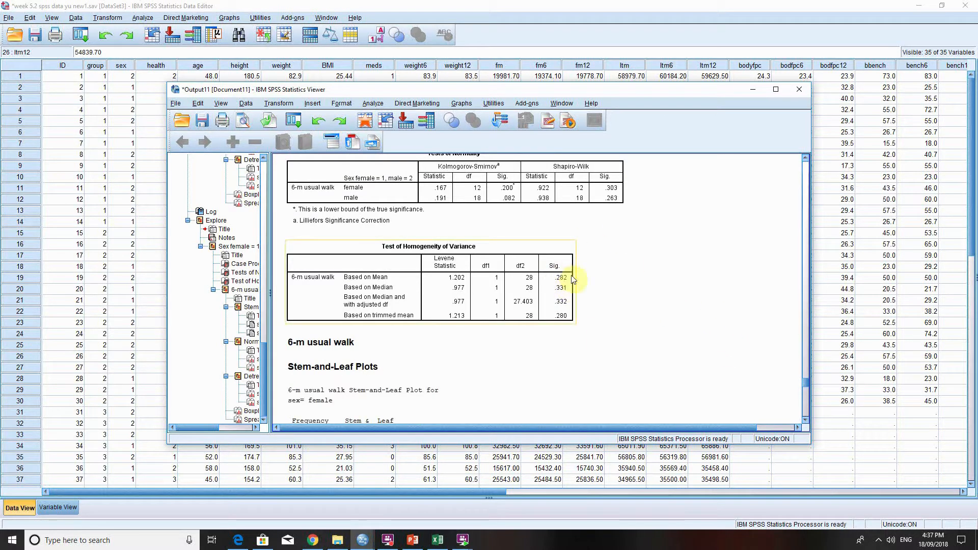
{"action": "left_click", "coordinate": [666, 263]}
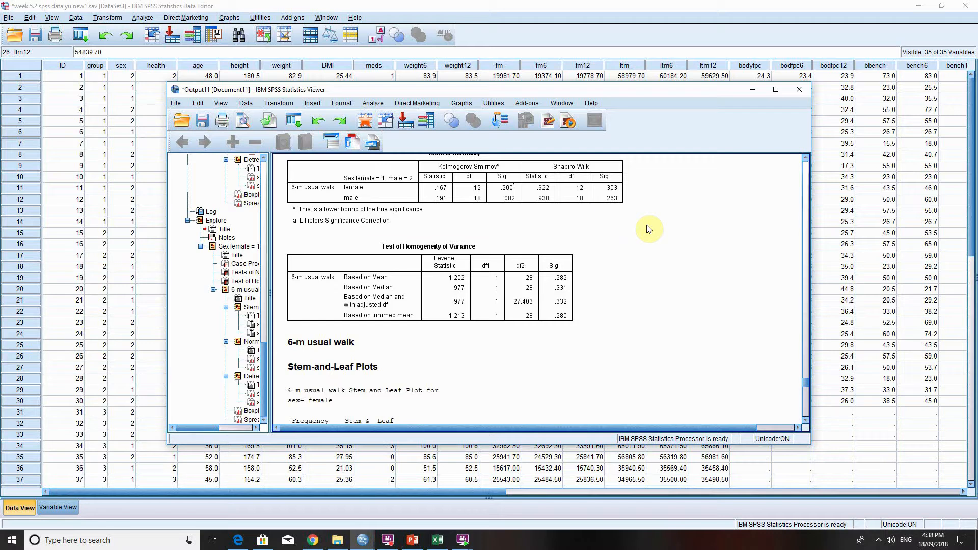
{"action": "left_click", "coordinate": [529, 245]}
{"action": "left_click", "coordinate": [520, 227]}
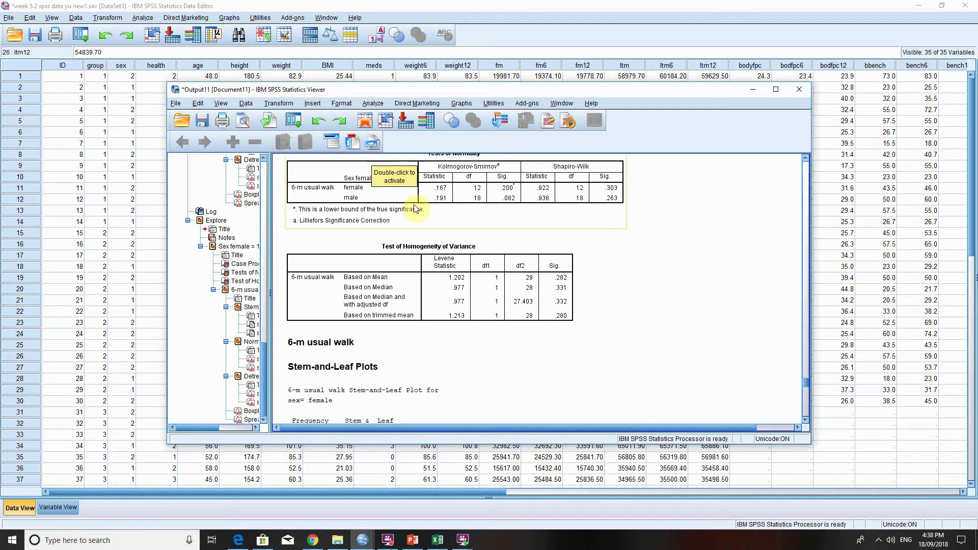
Set up an independent-samples t-test from the data editor and clear its existing test and grouping variables.
{"action": "left_click", "coordinate": [167, 4]}
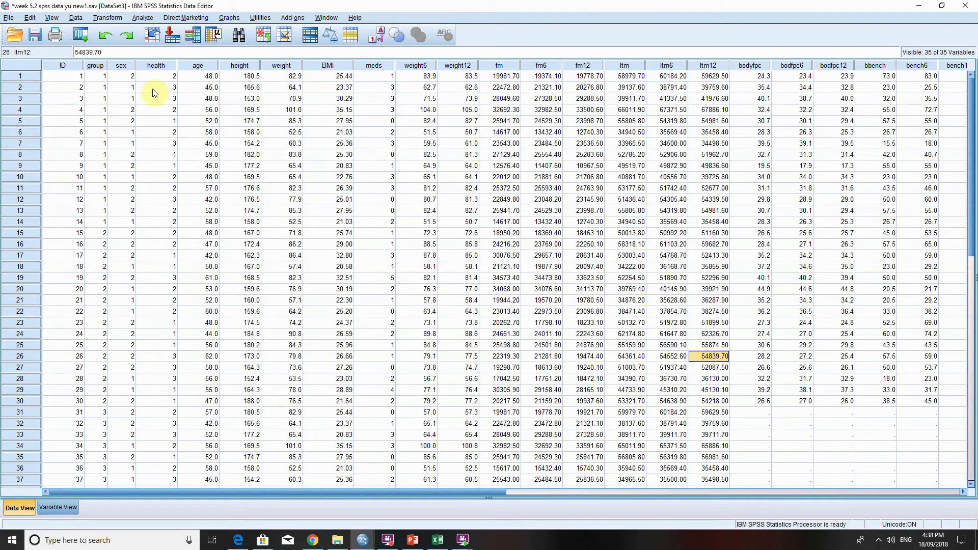
{"action": "left_click", "coordinate": [143, 17]}
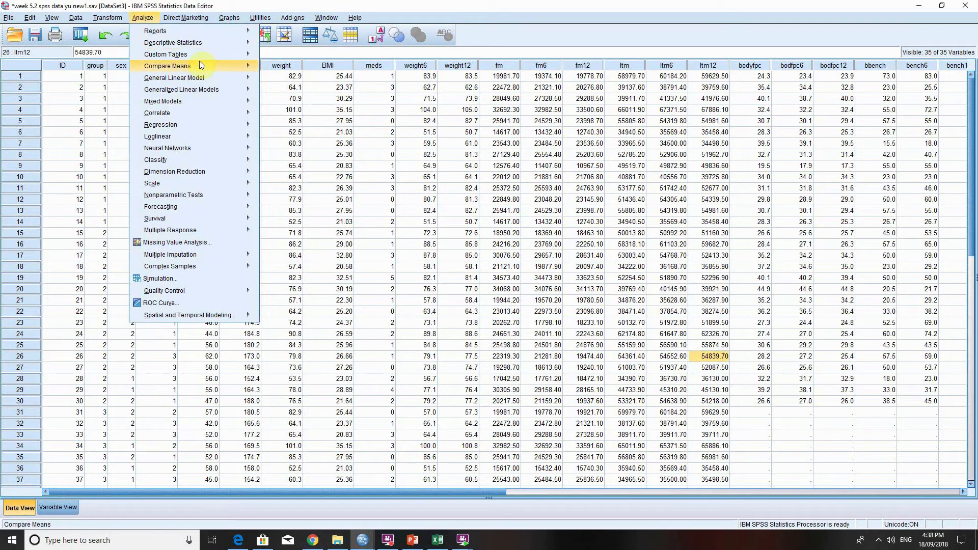
{"action": "mouse_move", "coordinate": [249, 69]}
{"action": "left_click", "coordinate": [301, 95]}
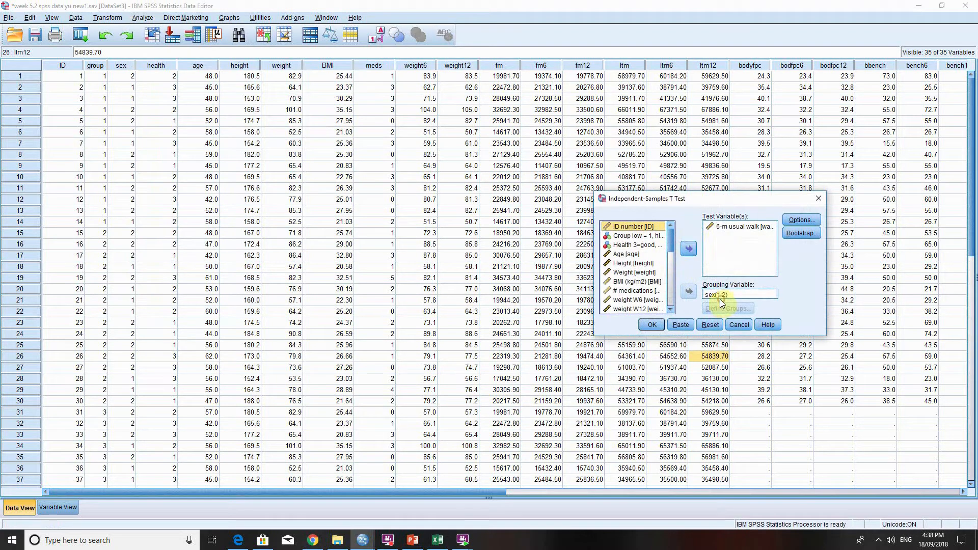
{"action": "left_click", "coordinate": [714, 295]}
{"action": "left_click", "coordinate": [689, 291]}
{"action": "left_click", "coordinate": [734, 226]}
{"action": "left_click", "coordinate": [691, 248]}
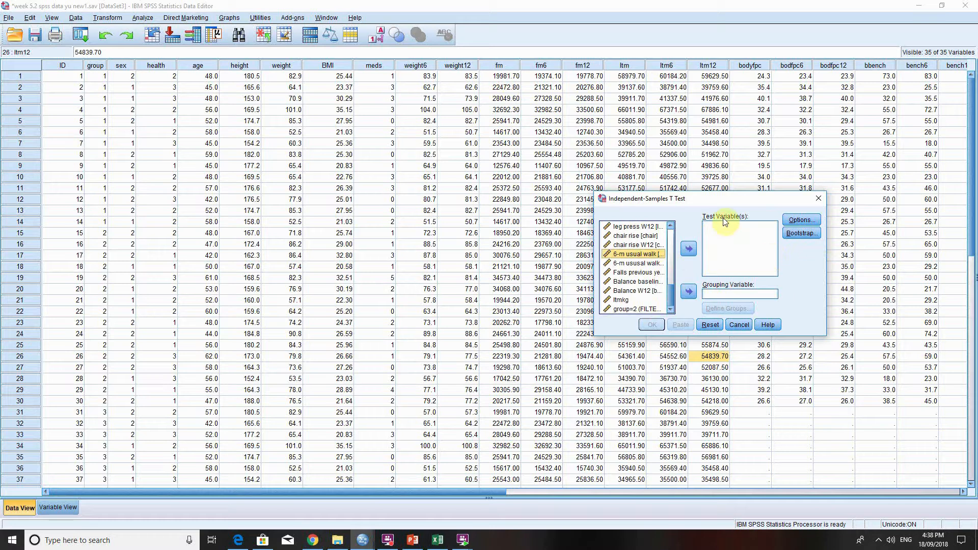
Assign 6-m usual walk as the t-test's test variable and sex as its grouping variable.
{"action": "left_click", "coordinate": [692, 248]}
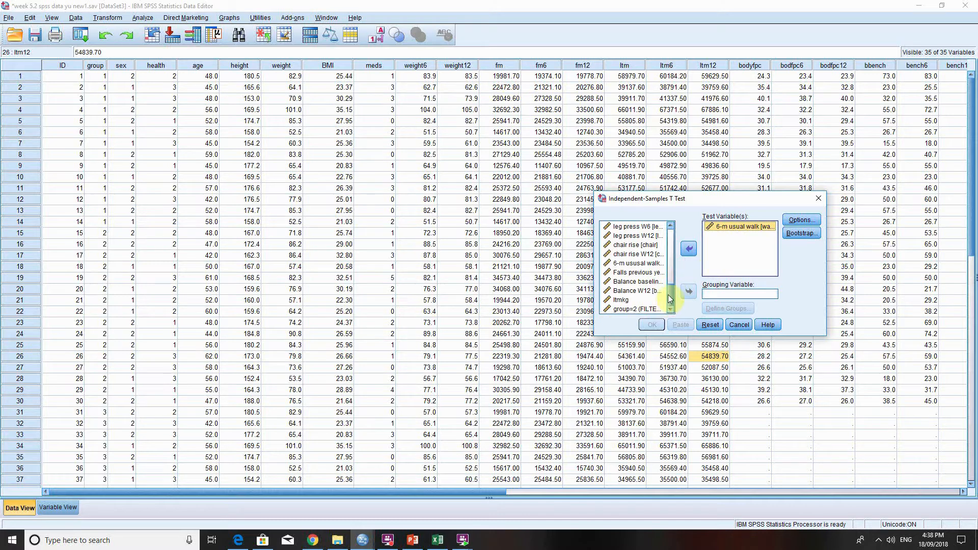
{"action": "left_click_drag", "start_coordinate": [670, 298], "coordinate": [671, 225]}
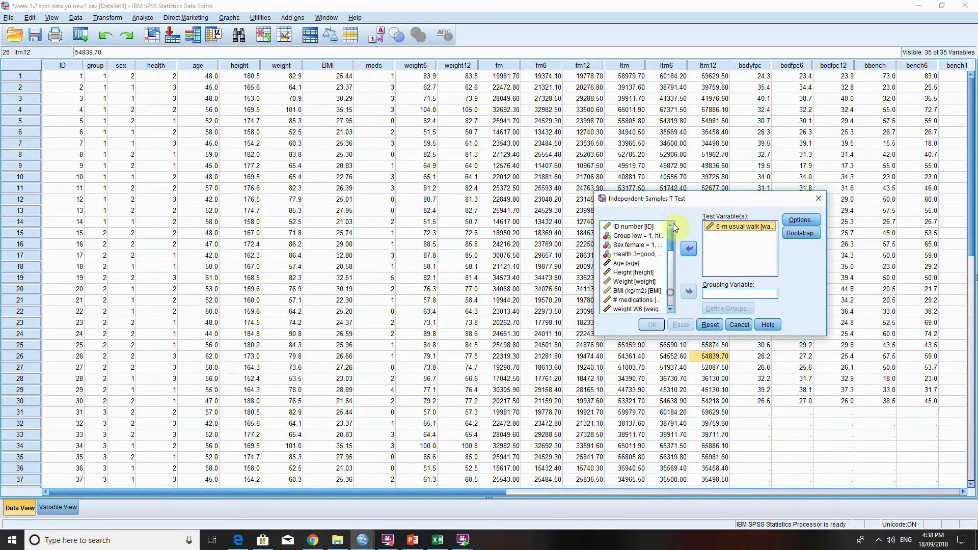
{"action": "left_click", "coordinate": [638, 245]}
{"action": "left_click", "coordinate": [690, 291]}
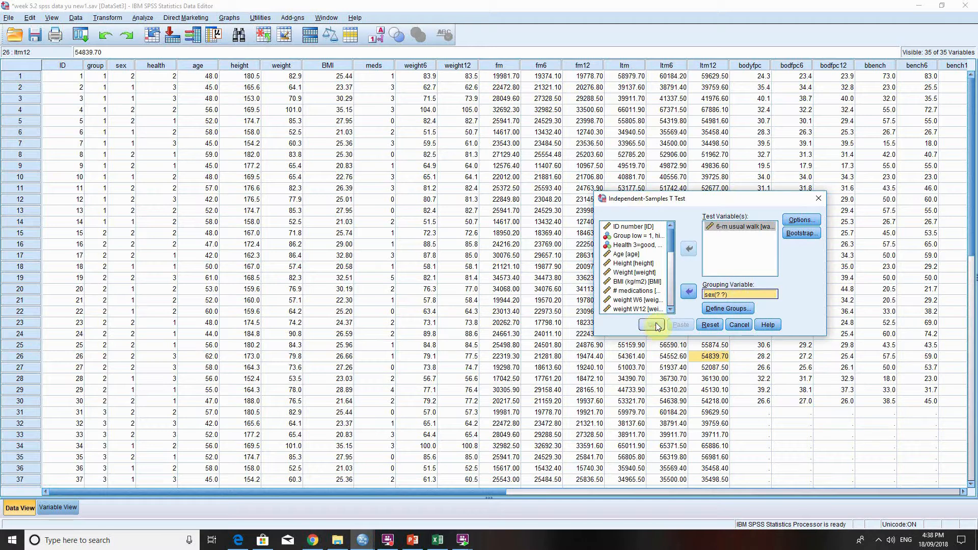
Define the sex groups as 1 and 2, run the independent-samples t-test, and return to the data editor.
{"action": "left_click", "coordinate": [718, 309]}
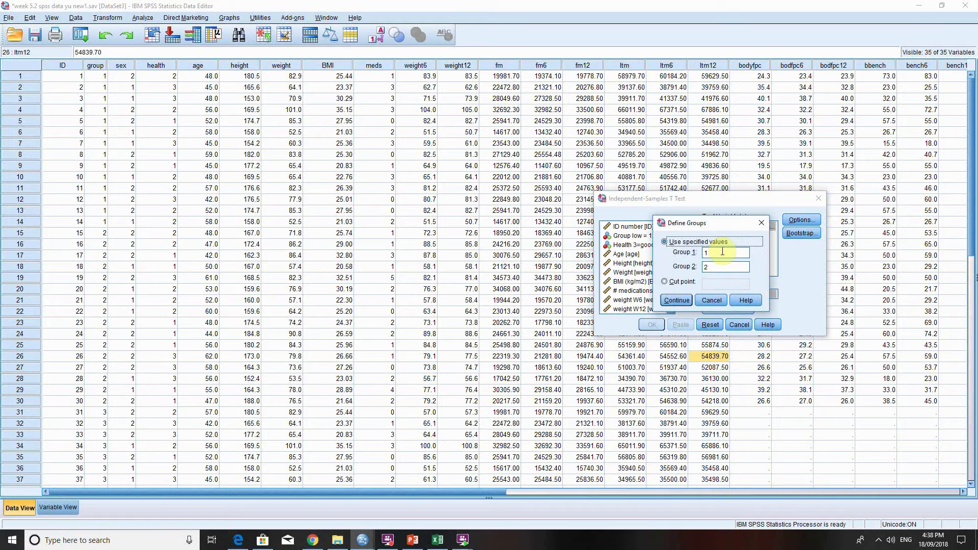
{"action": "left_click", "coordinate": [722, 252]}
{"action": "left_click", "coordinate": [667, 304]}
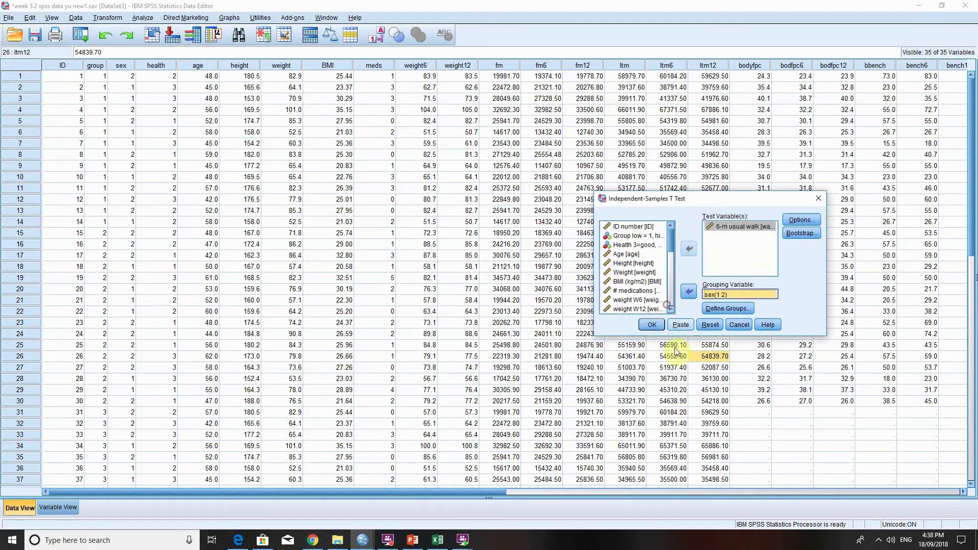
{"action": "left_click", "coordinate": [652, 325]}
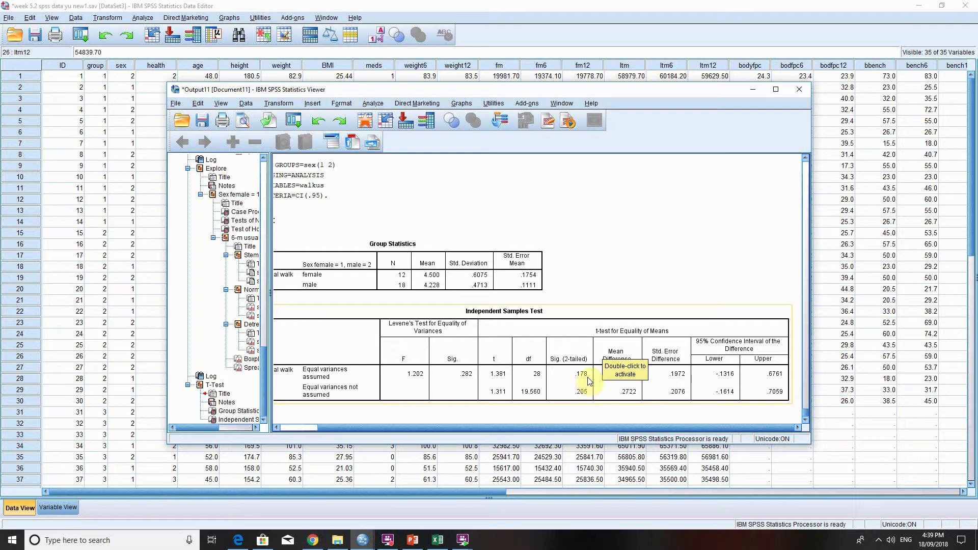
{"action": "left_click", "coordinate": [146, 209]}
{"action": "left_click", "coordinate": [157, 211]}
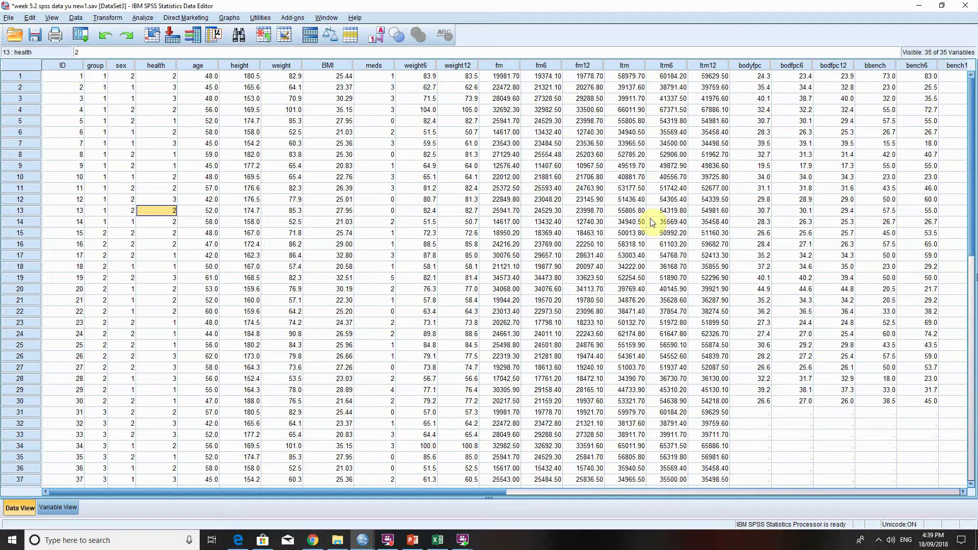
{"action": "left_click", "coordinate": [530, 235]}
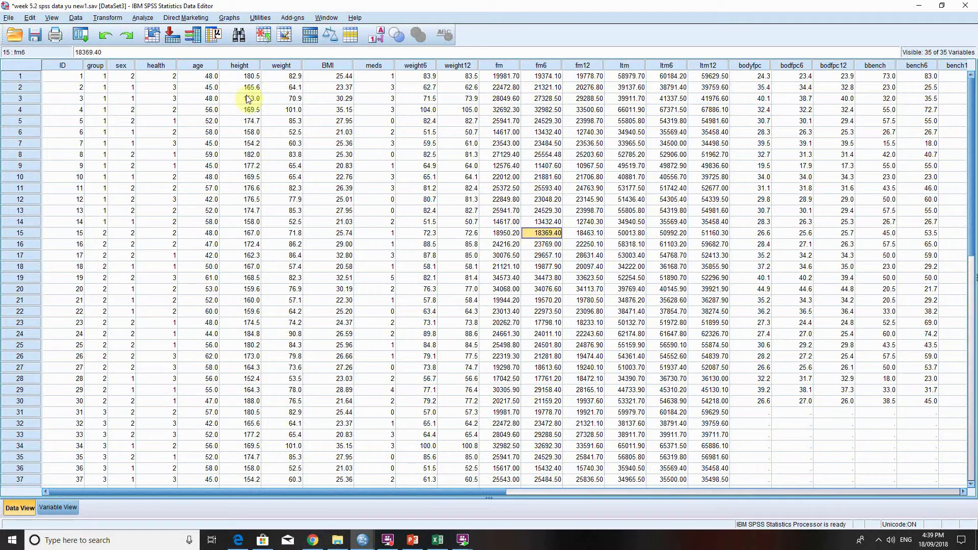
In the Explore analysis, replace 6-m usual walk with ltm baseline as the dependent variable, keeping sex as the factor.
{"action": "left_click", "coordinate": [151, 19]}
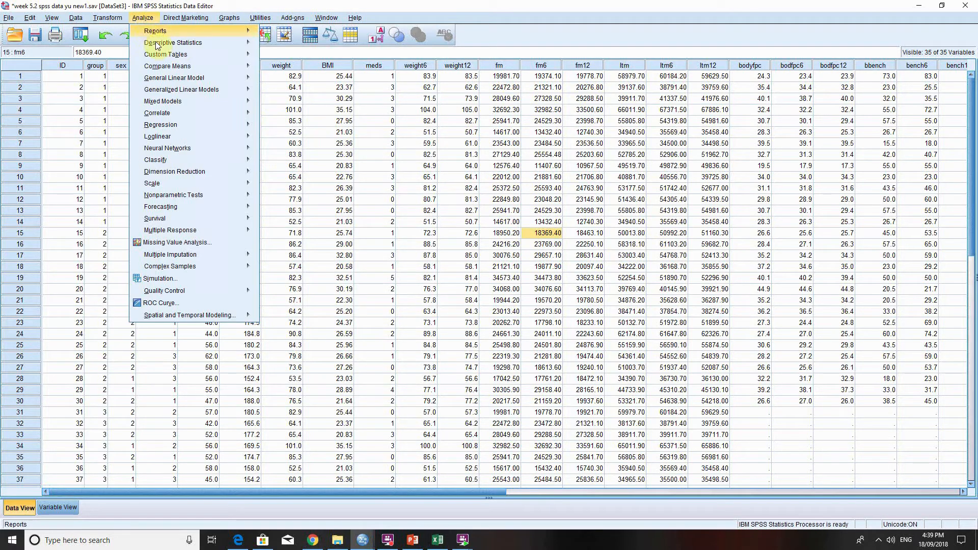
{"action": "mouse_move", "coordinate": [188, 47]}
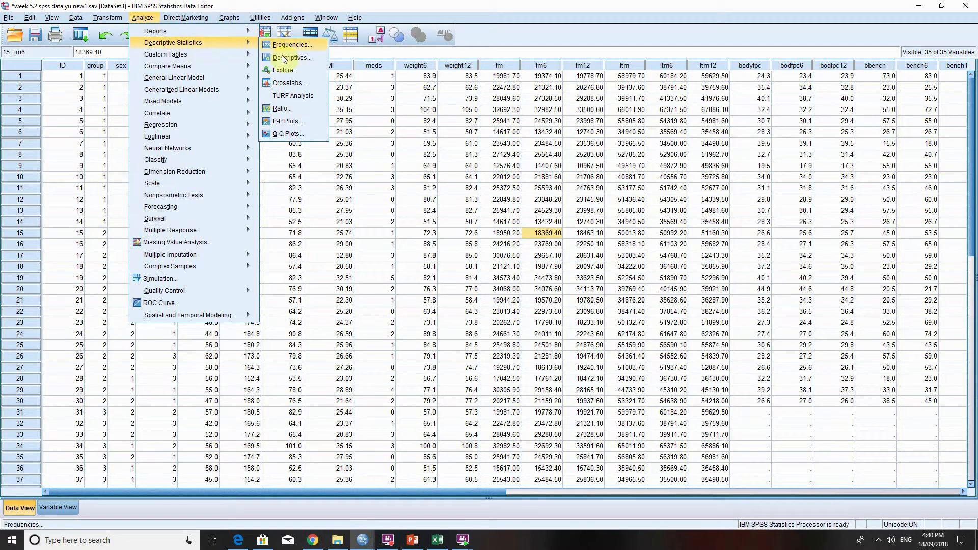
{"action": "left_click", "coordinate": [284, 71]}
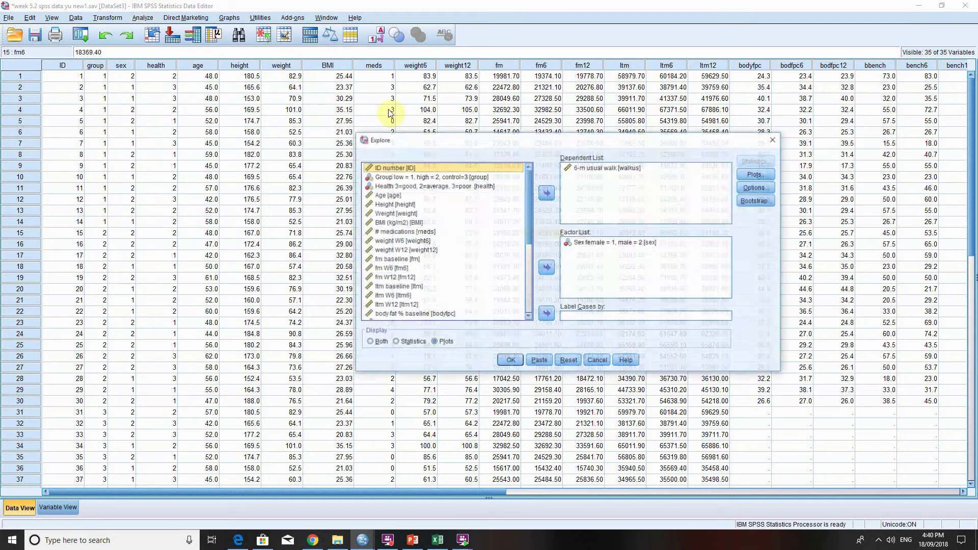
{"action": "left_click", "coordinate": [604, 170]}
{"action": "left_click", "coordinate": [548, 192]}
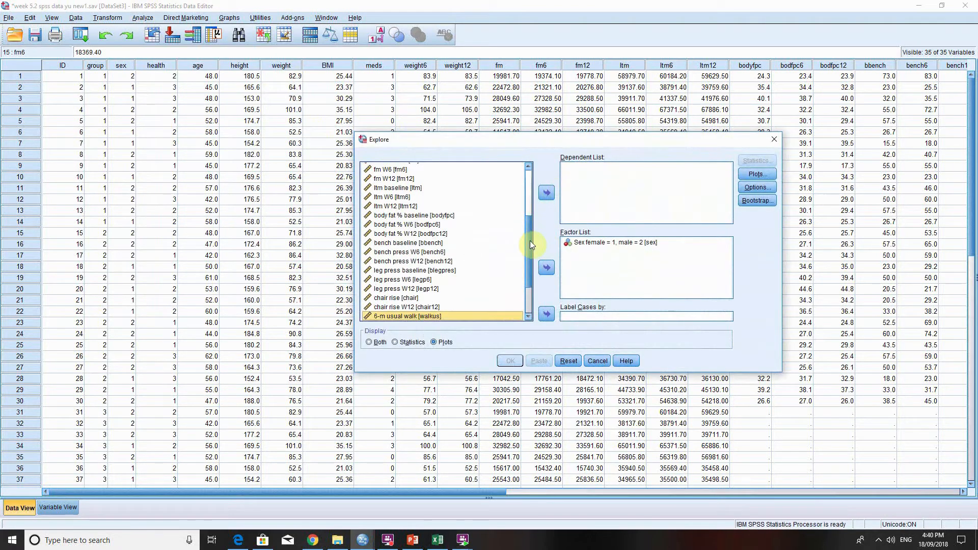
{"action": "mouse_move", "coordinate": [530, 241]}
{"action": "left_mouse_down"}
{"action": "mouse_move", "coordinate": [544, 265]}
{"action": "mouse_move", "coordinate": [531, 244]}
{"action": "left_mouse_up"}
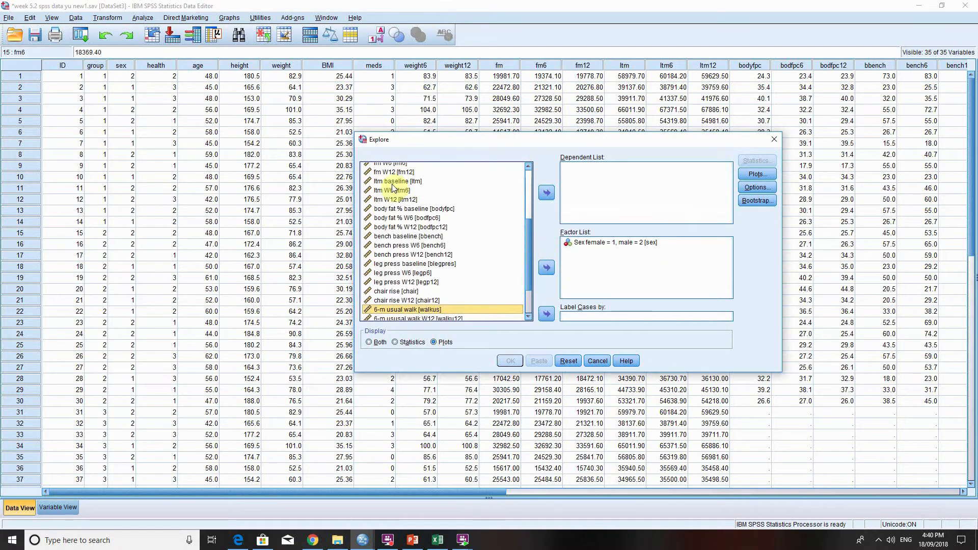
{"action": "left_click", "coordinate": [396, 182]}
{"action": "left_click", "coordinate": [547, 192]}
{"action": "left_click", "coordinate": [640, 257]}
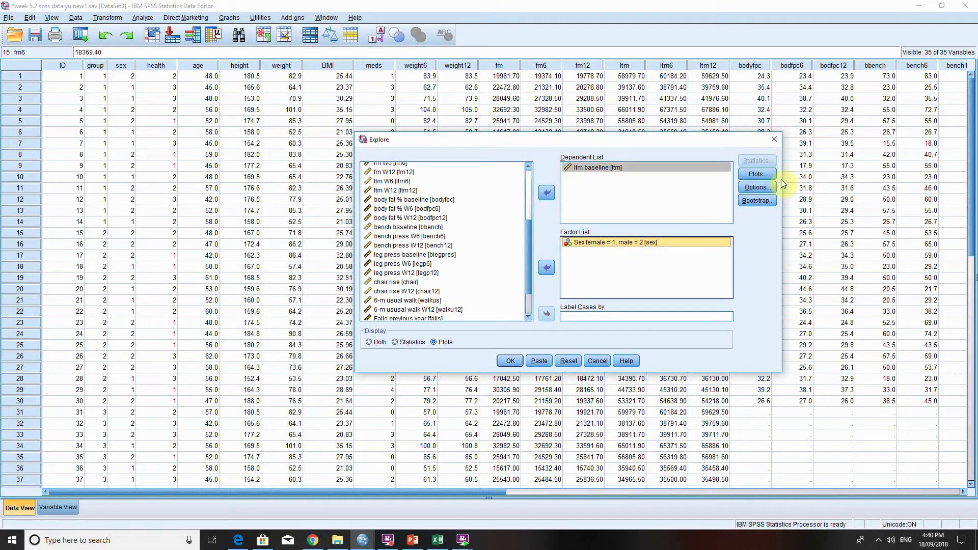
Run Explore for ltm baseline by sex with normality plots with tests and the power-estimation Levene test.
{"action": "left_click", "coordinate": [761, 175]}
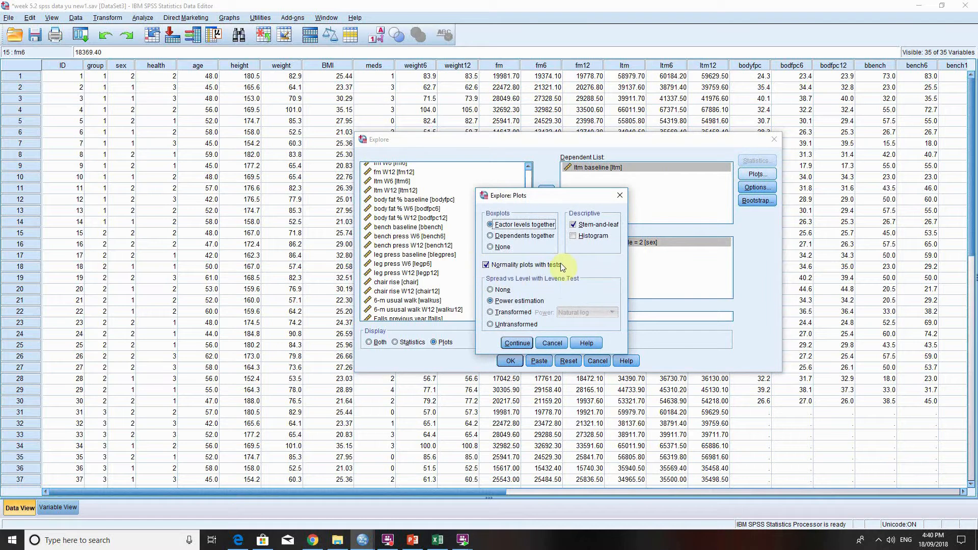
{"action": "left_click", "coordinate": [515, 344]}
{"action": "left_click", "coordinate": [510, 360]}
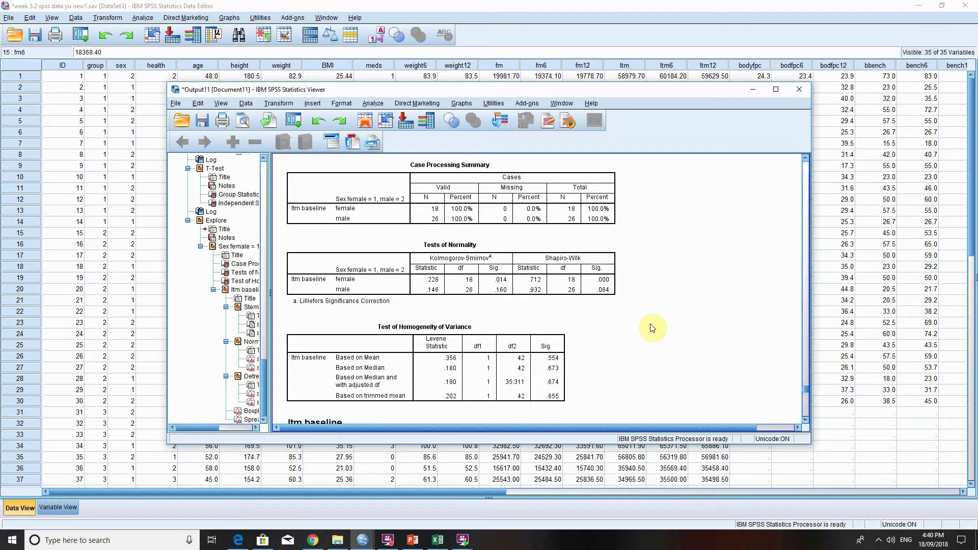
Start a legacy nonparametric test for two independent samples with ltm baseline as the test variable.
{"action": "left_click", "coordinate": [324, 5]}
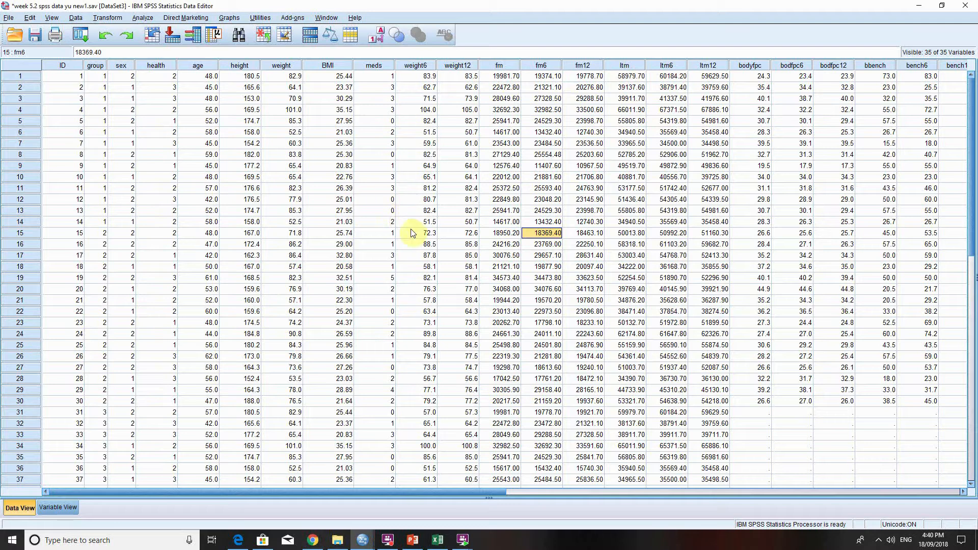
{"action": "left_click", "coordinate": [143, 19]}
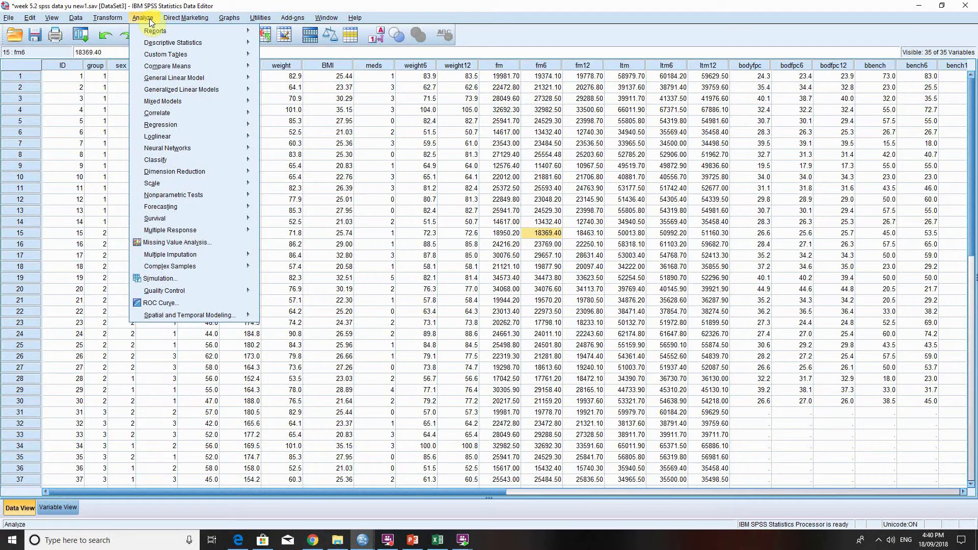
{"action": "mouse_move", "coordinate": [222, 194]}
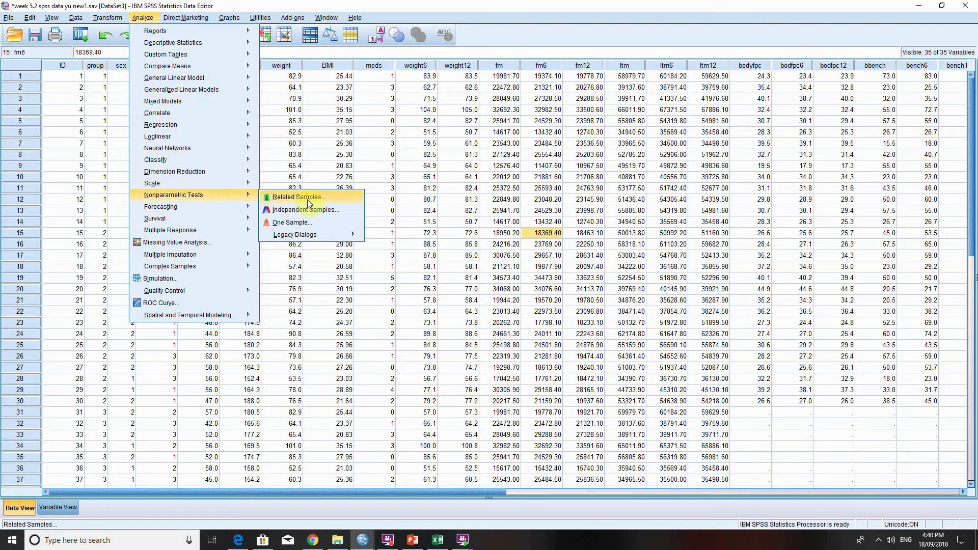
{"action": "mouse_move", "coordinate": [352, 238]}
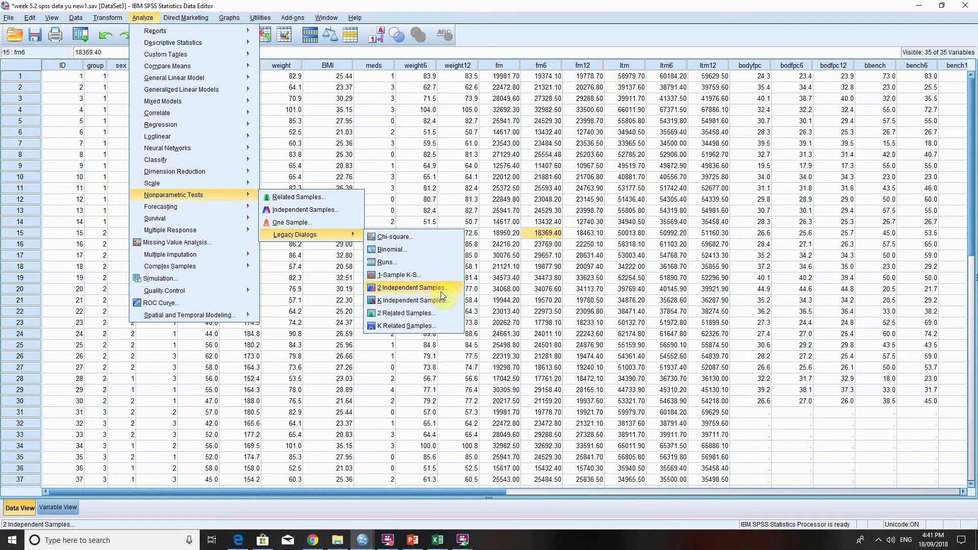
{"action": "left_click", "coordinate": [442, 292]}
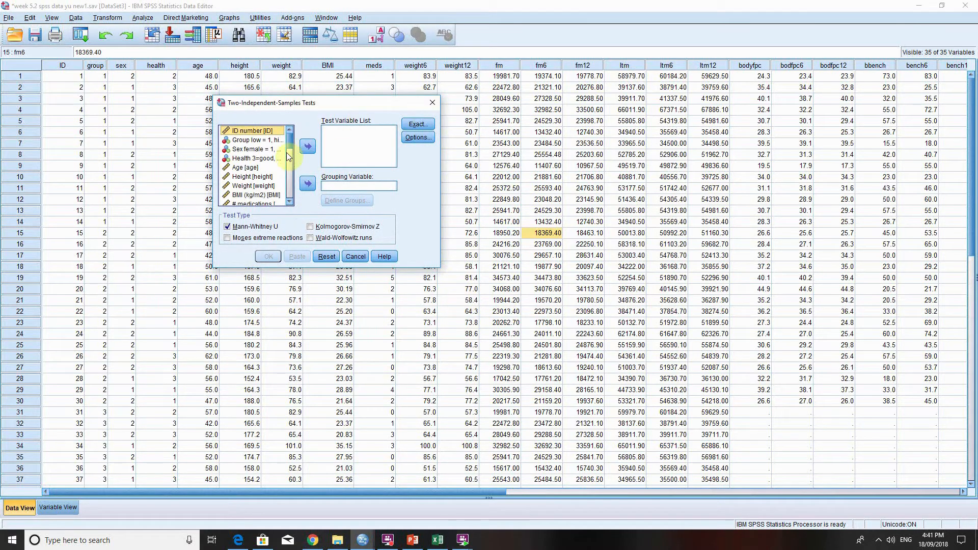
{"action": "left_click_drag", "start_coordinate": [290, 141], "coordinate": [292, 165]}
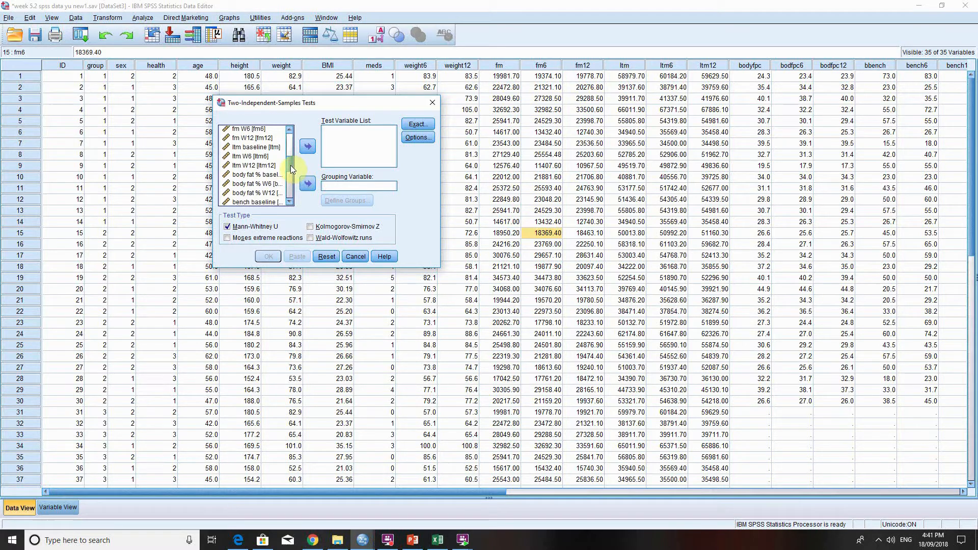
{"action": "double_click", "coordinate": [255, 146]}
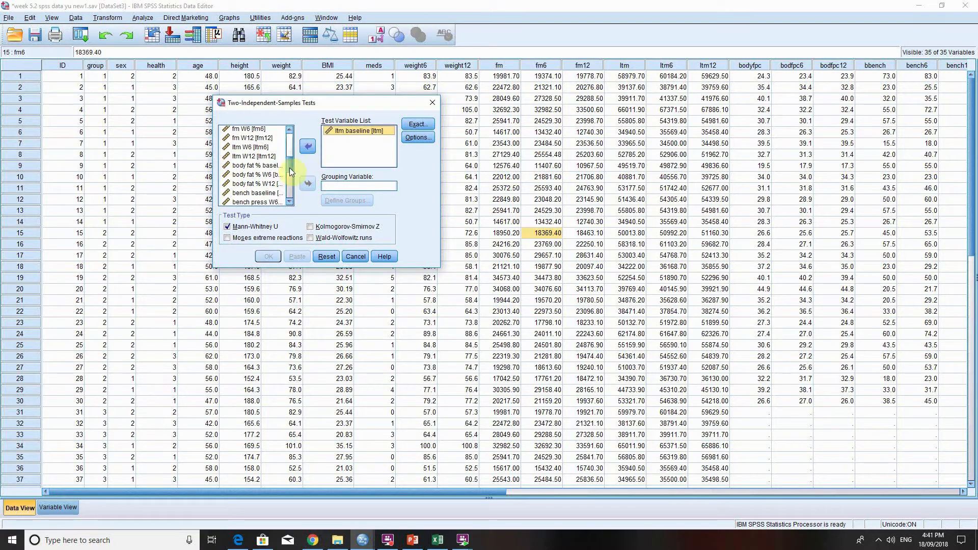
Assign sex as the test's grouping variable and define its groups as 1 and 2.
{"action": "left_click_drag", "start_coordinate": [290, 172], "coordinate": [293, 138]}
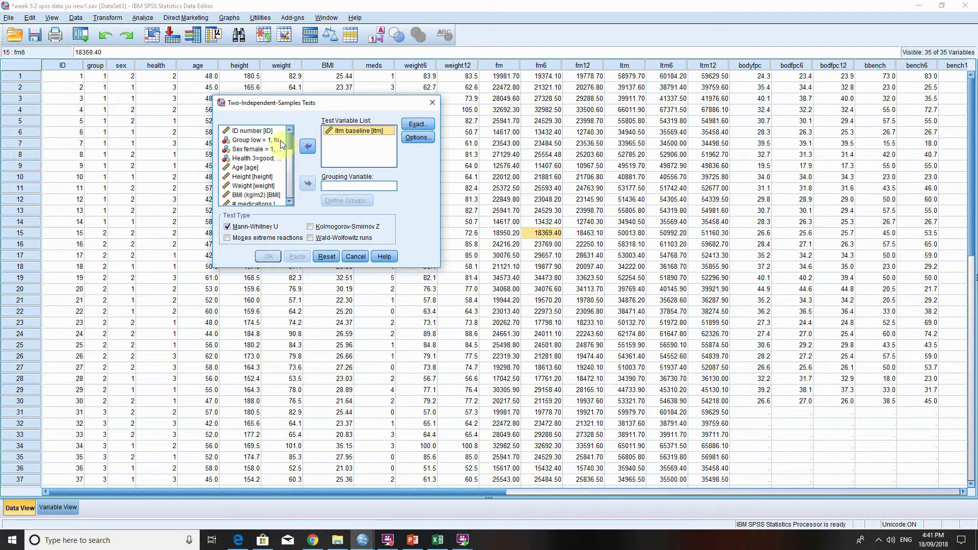
{"action": "left_click", "coordinate": [262, 149]}
{"action": "left_click", "coordinate": [305, 186]}
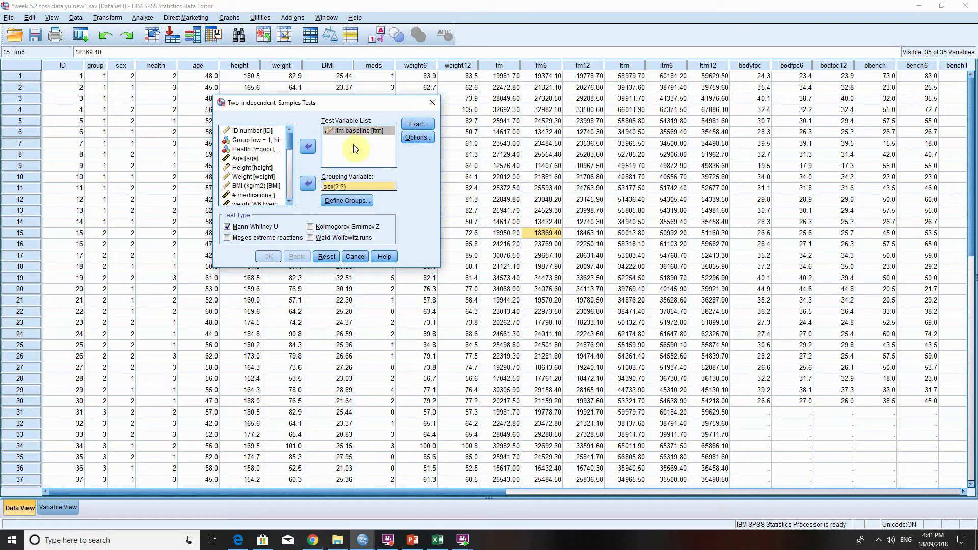
{"action": "left_click", "coordinate": [347, 201]}
{"action": "type", "text": "1 "}
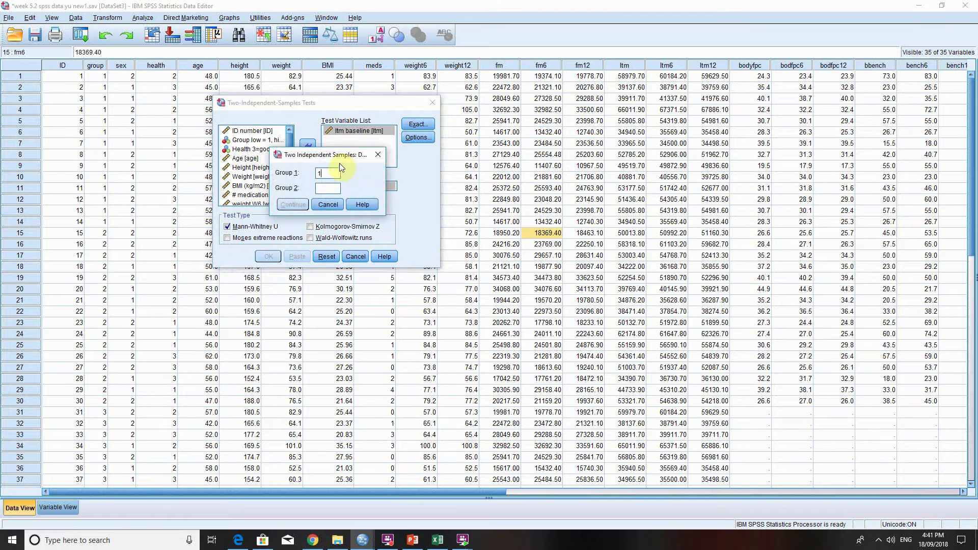
{"action": "type", "text": "2"}
{"action": "left_click", "coordinate": [289, 205]}
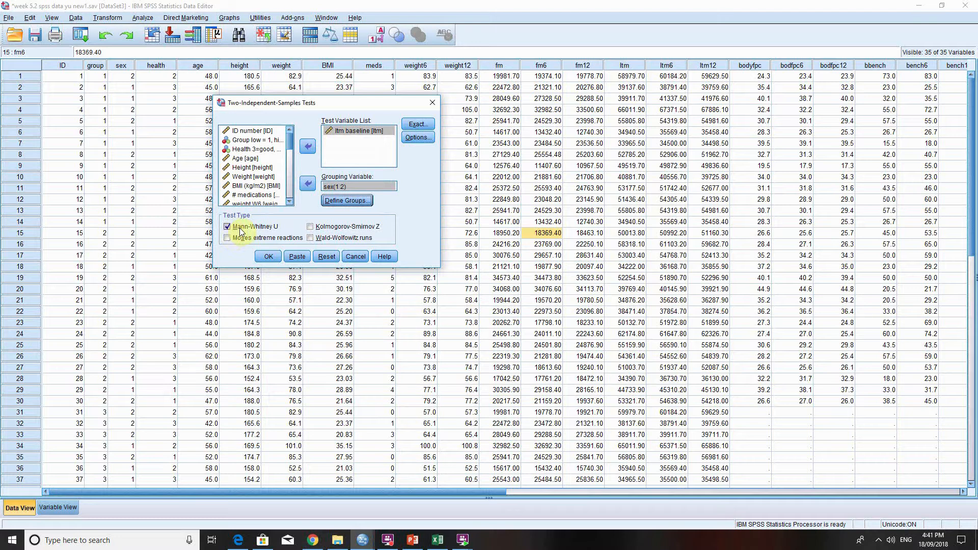
Include descriptive statistics and run the Mann-Whitney U test on ltm baseline by sex.
{"action": "left_click", "coordinate": [417, 138]}
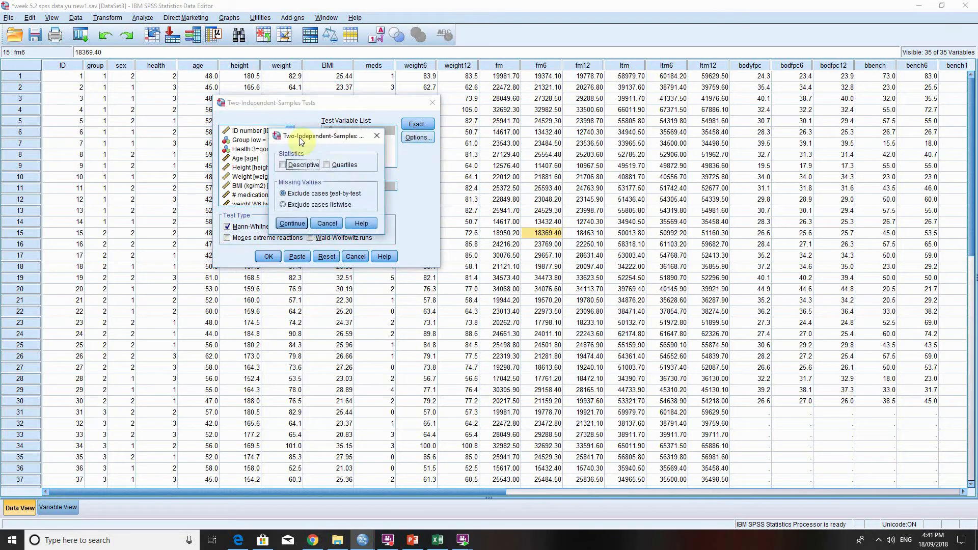
{"action": "left_click", "coordinate": [283, 165]}
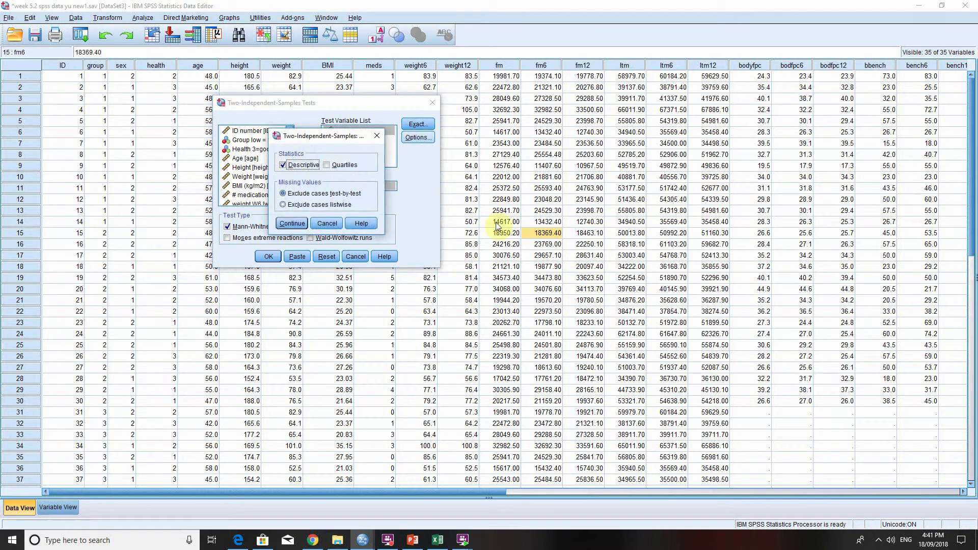
{"action": "left_click", "coordinate": [294, 222]}
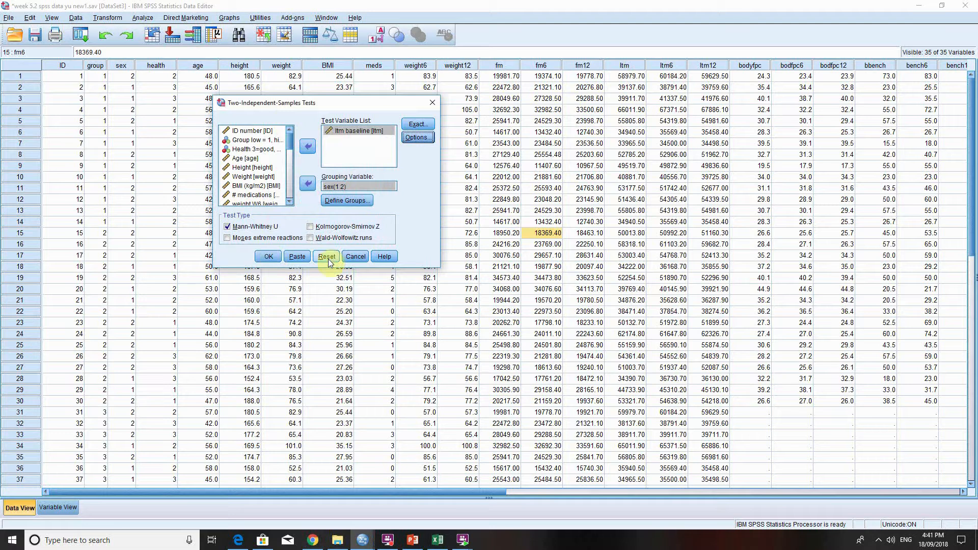
{"action": "left_click", "coordinate": [261, 249]}
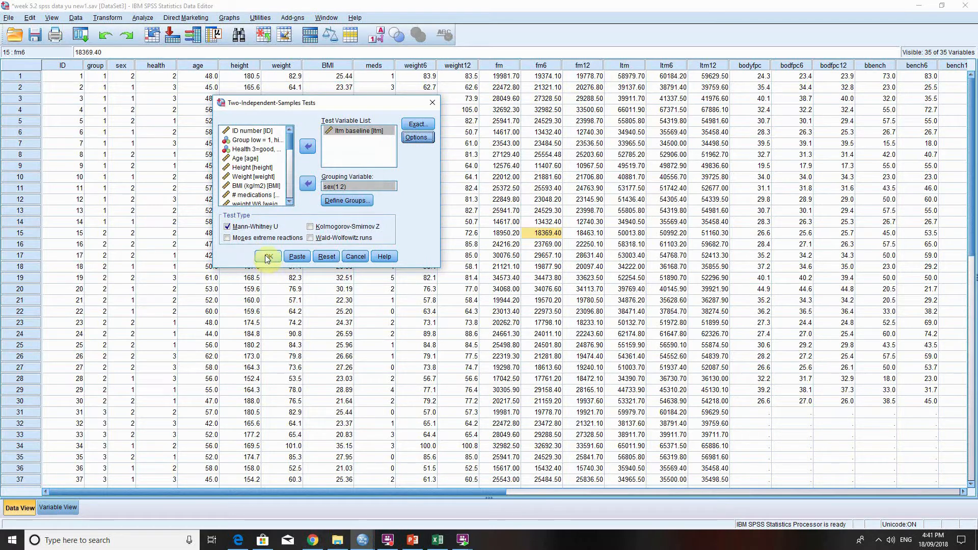
{"action": "left_click", "coordinate": [267, 257]}
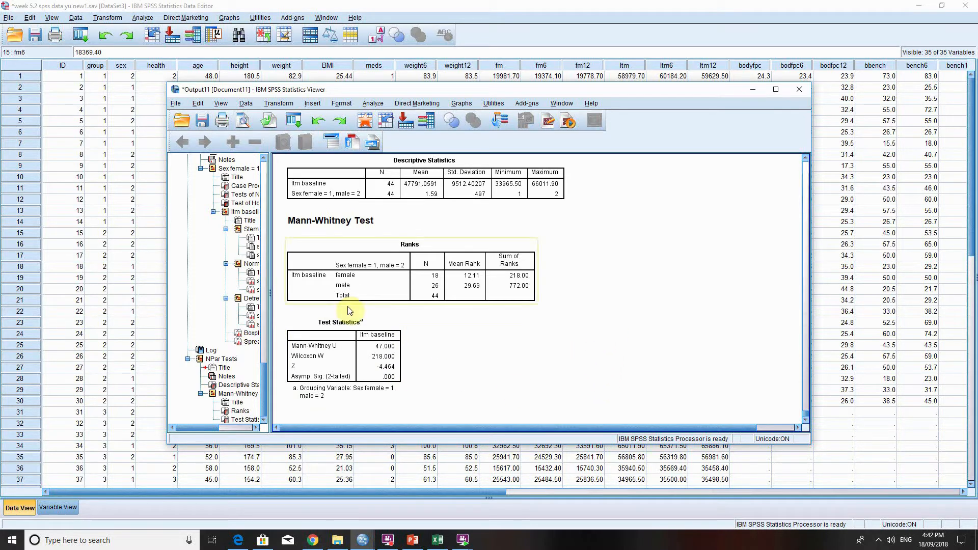
Return to the data editor and examine the ID, weight and weight12 columns, then the fm6 and fm12 values.
{"action": "left_click", "coordinate": [122, 234]}
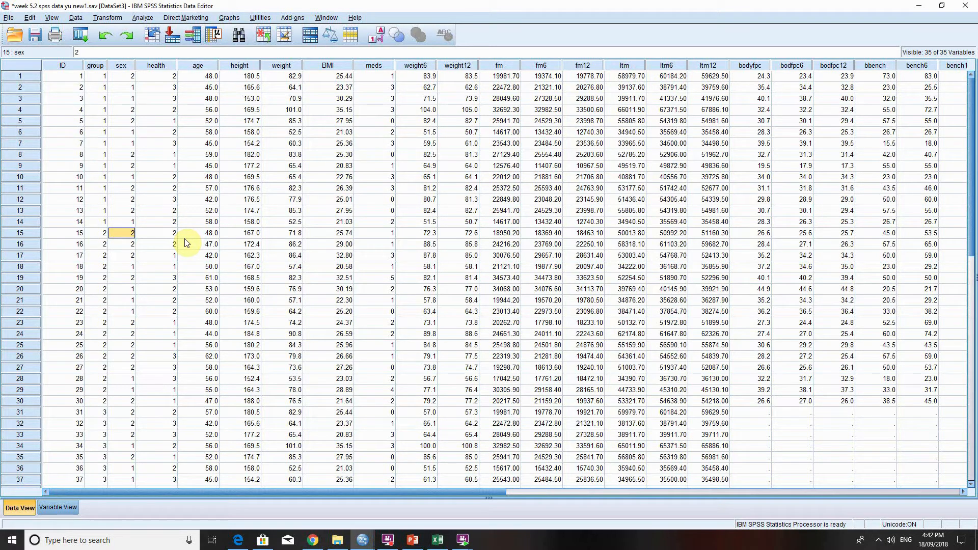
{"action": "left_click", "coordinate": [279, 67]}
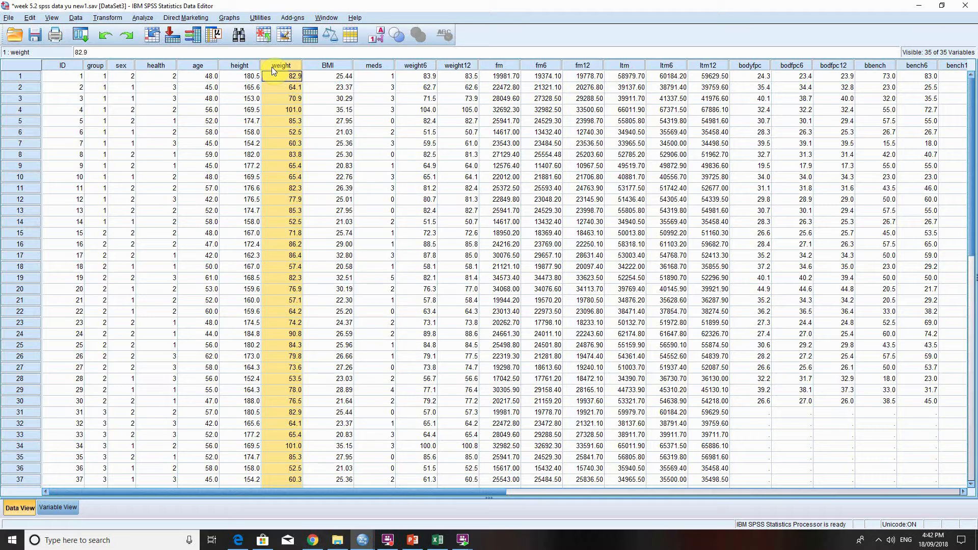
{"action": "left_click", "coordinate": [81, 77]}
{"action": "left_click_drag", "start_coordinate": [77, 95], "coordinate": [64, 471]}
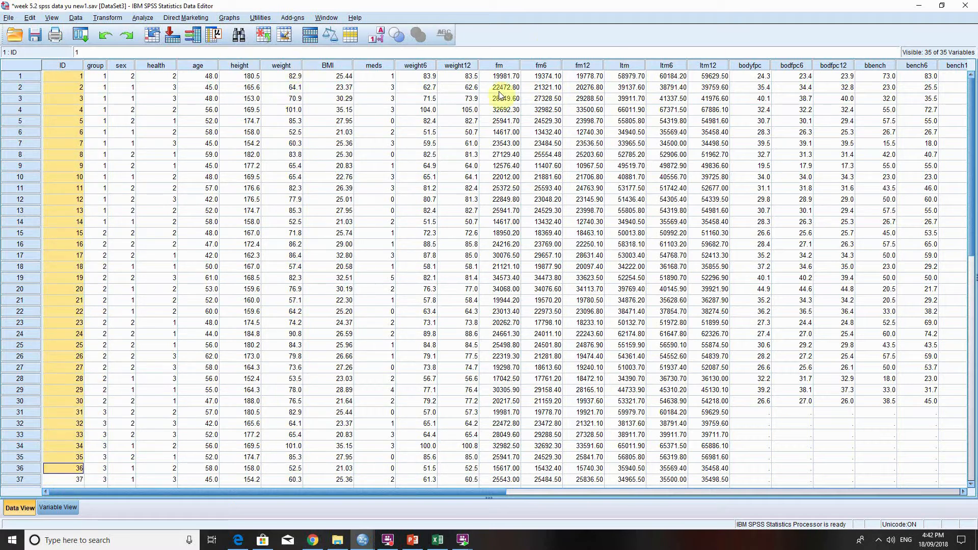
{"action": "left_click", "coordinate": [291, 77]}
{"action": "left_click_drag", "start_coordinate": [298, 108], "coordinate": [288, 482]}
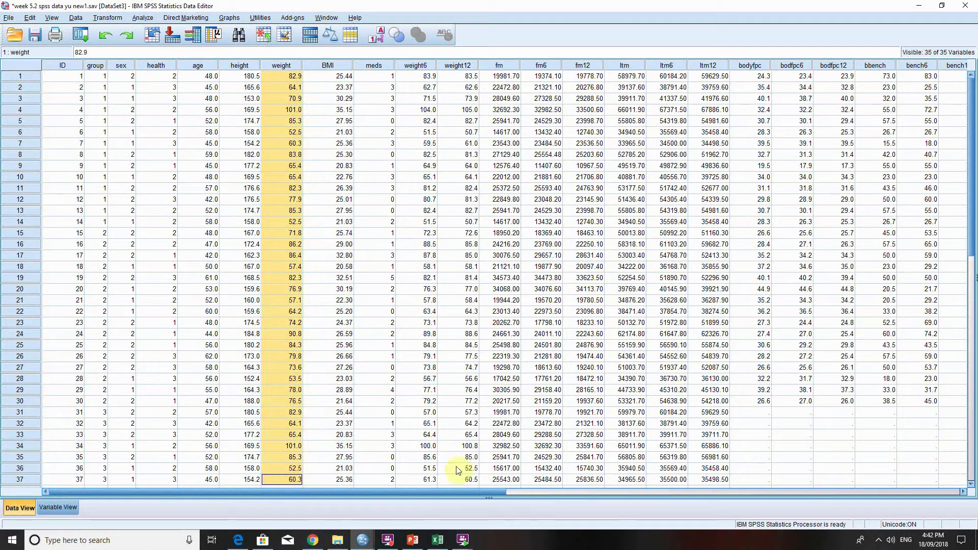
{"action": "left_click_drag", "start_coordinate": [469, 482], "coordinate": [459, 72]}
{"action": "left_click", "coordinate": [542, 98]}
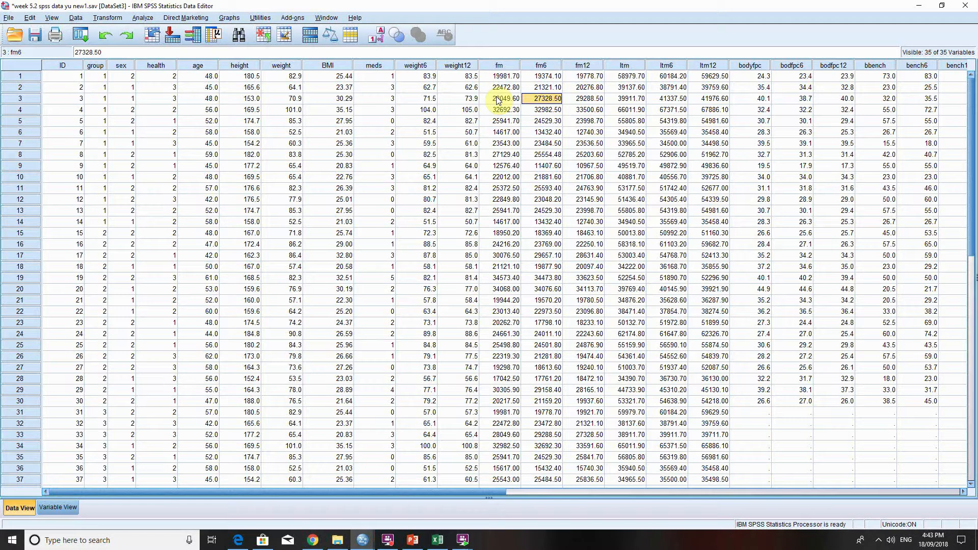
{"action": "left_click", "coordinate": [564, 124]}
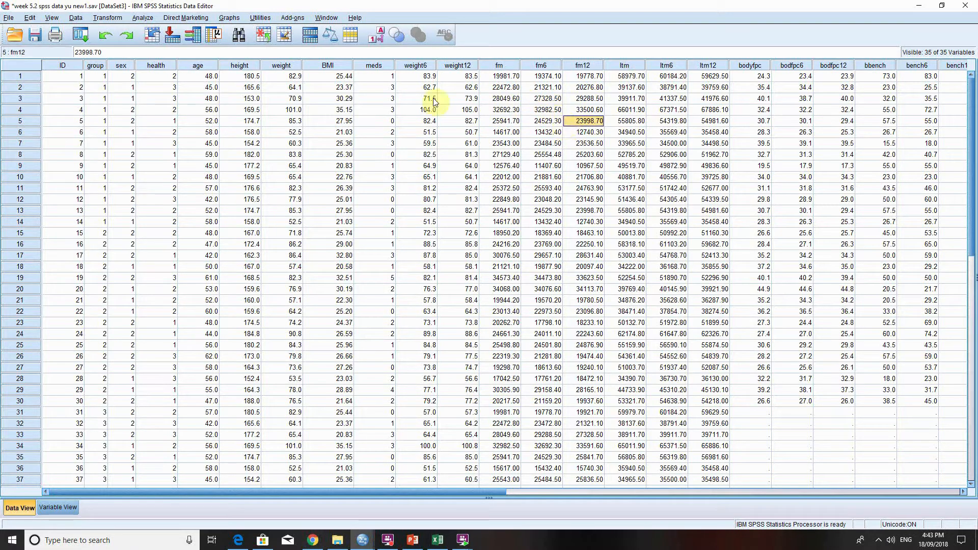
In the Explore analysis, remove sex from the factors and ltm baseline from the dependent variables.
{"action": "left_click", "coordinate": [143, 18]}
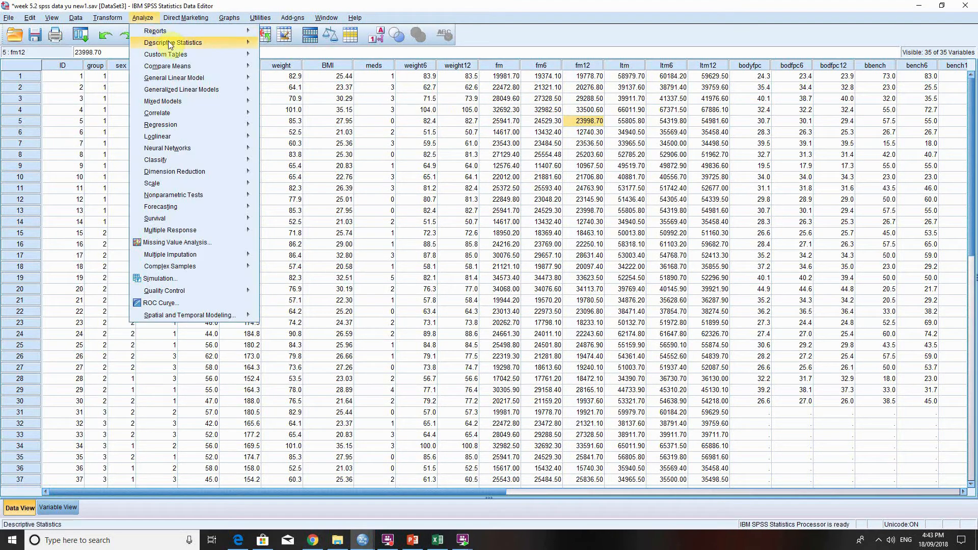
{"action": "mouse_move", "coordinate": [192, 44]}
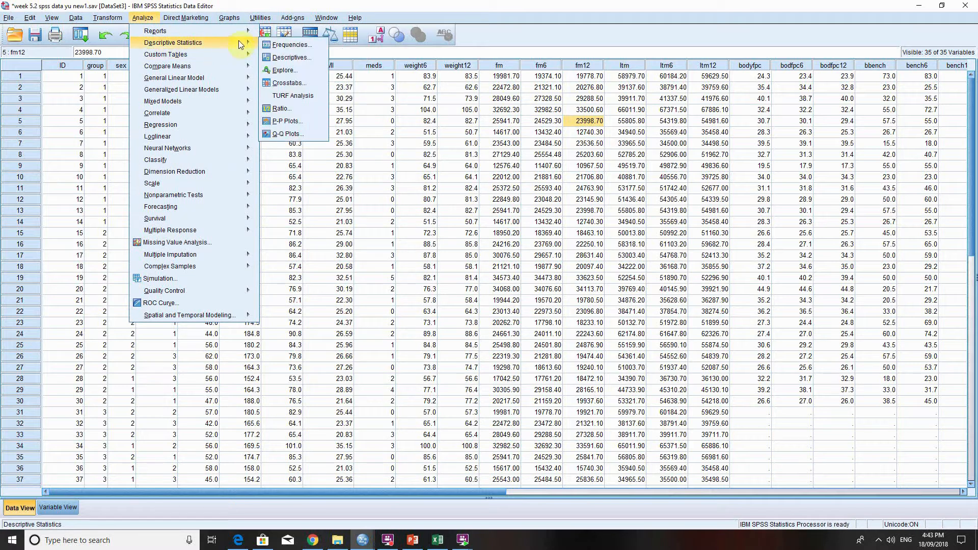
{"action": "left_click", "coordinate": [306, 69]}
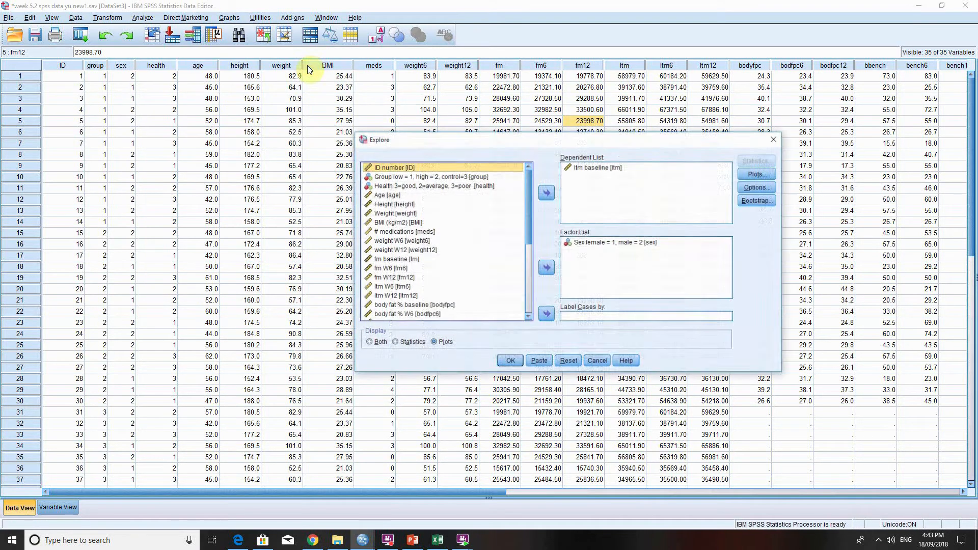
{"action": "left_click", "coordinate": [592, 169]}
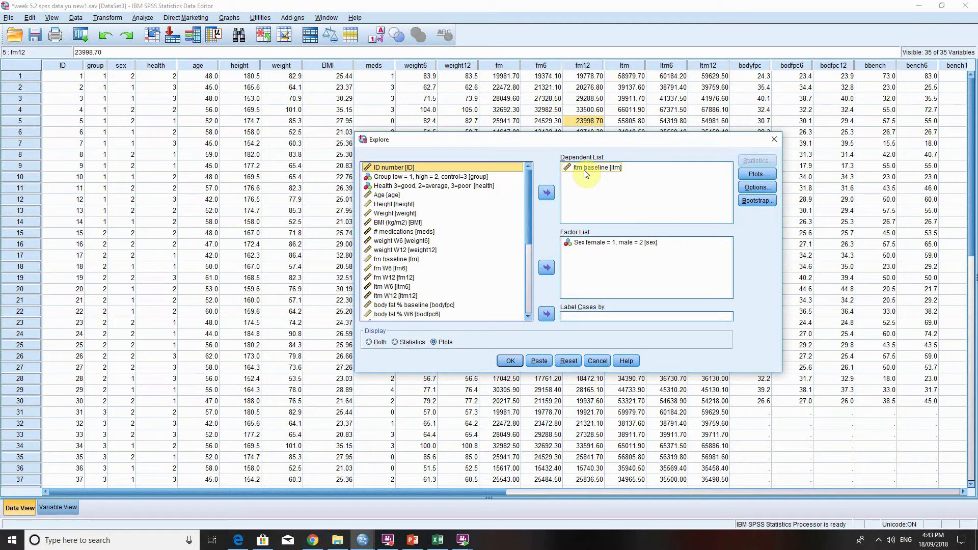
{"action": "left_click", "coordinate": [586, 169]}
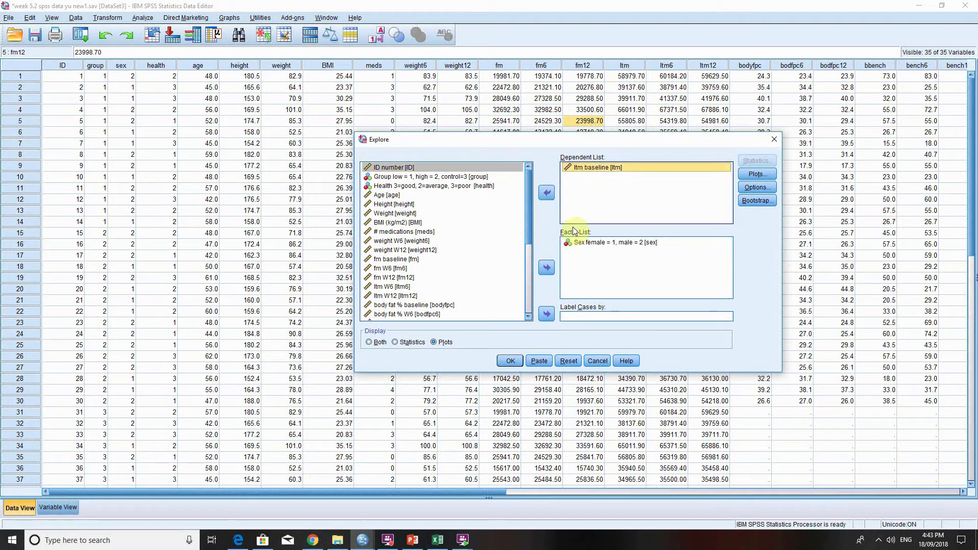
{"action": "left_click", "coordinate": [586, 244]}
{"action": "left_click", "coordinate": [547, 268]}
{"action": "left_click", "coordinate": [599, 168]}
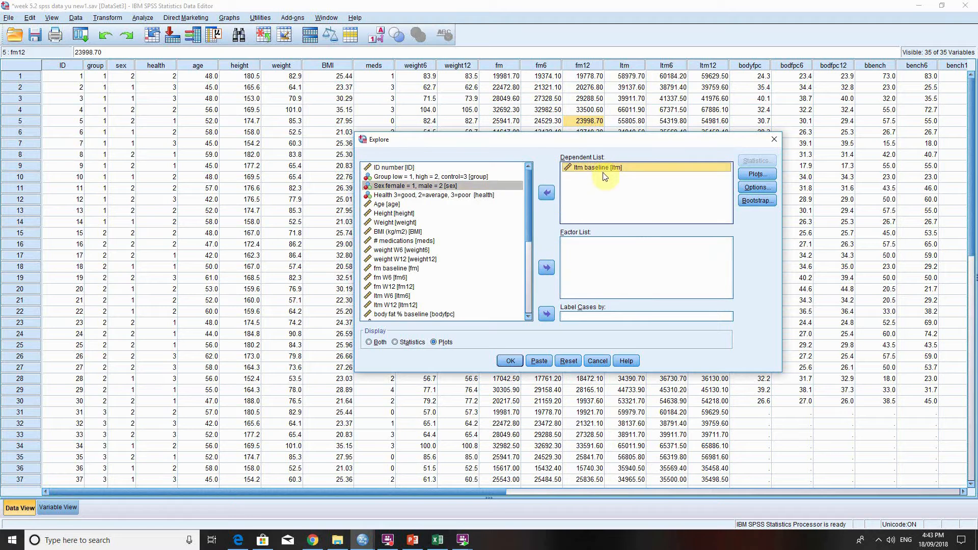
{"action": "left_click", "coordinate": [547, 193]}
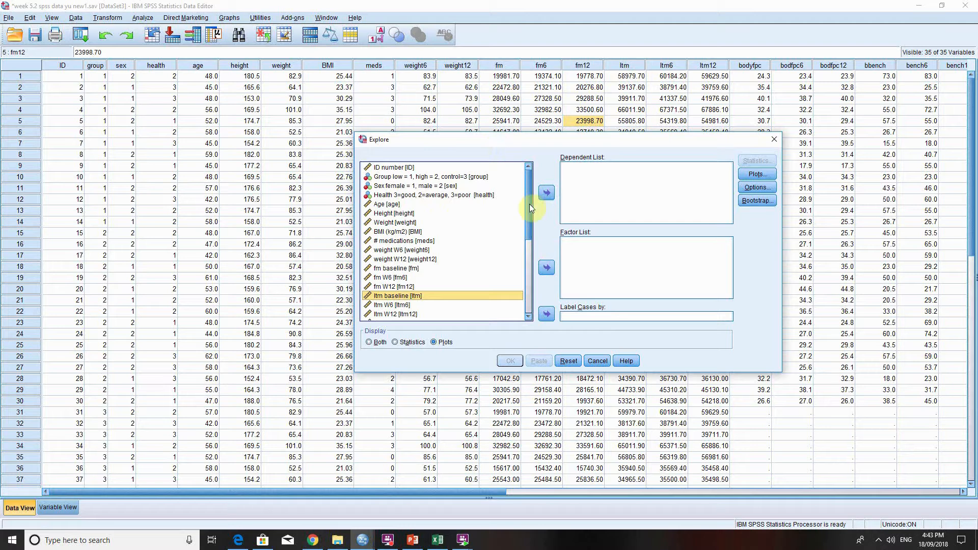
Run Explore on Weight and weight W12 with normality plots with tests, and view the Tests of Normality table.
{"action": "double_click", "coordinate": [402, 223]}
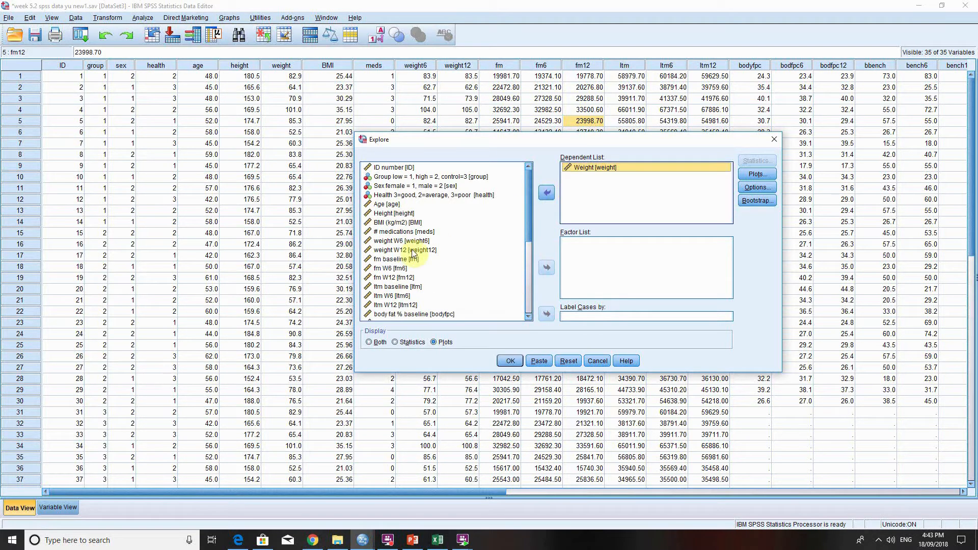
{"action": "left_click", "coordinate": [406, 251]}
{"action": "left_click", "coordinate": [550, 197]}
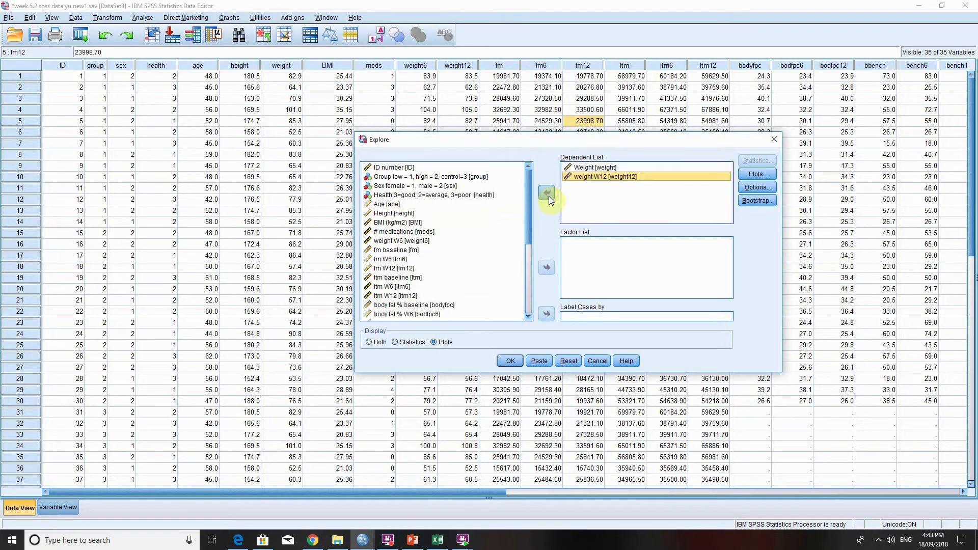
{"action": "left_click", "coordinate": [766, 175]}
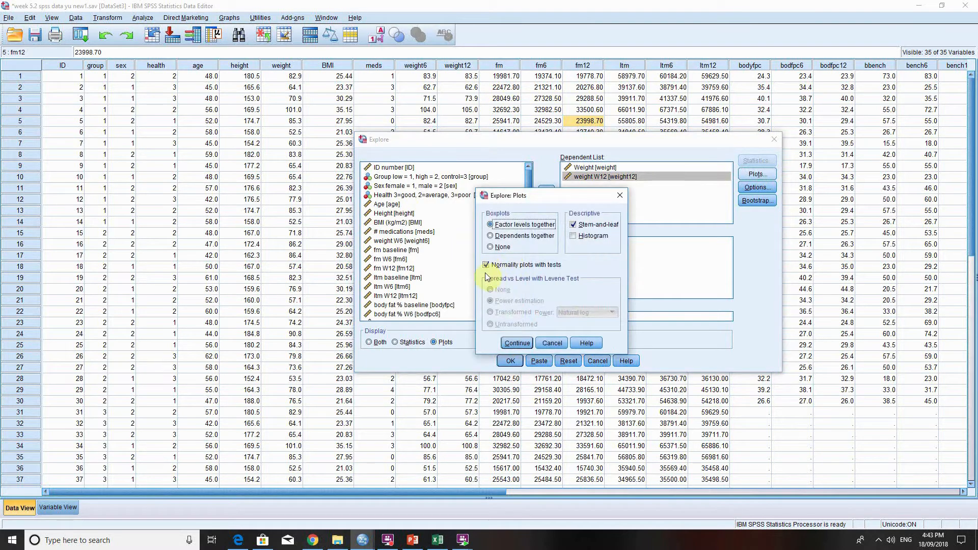
{"action": "left_click", "coordinate": [518, 343]}
{"action": "left_click", "coordinate": [511, 361]}
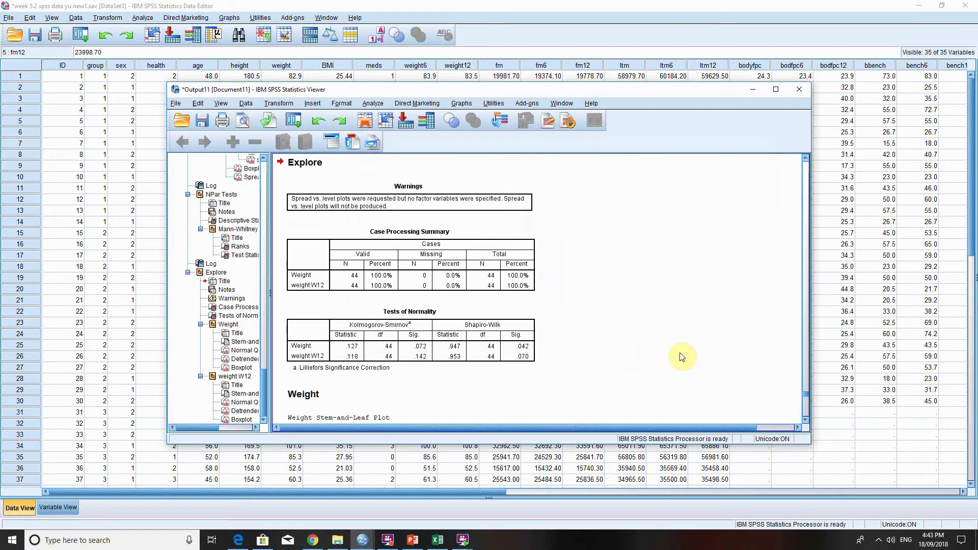
{"action": "scroll", "coordinate": [681, 357], "scroll_direction": "down", "scroll_amount": 2}
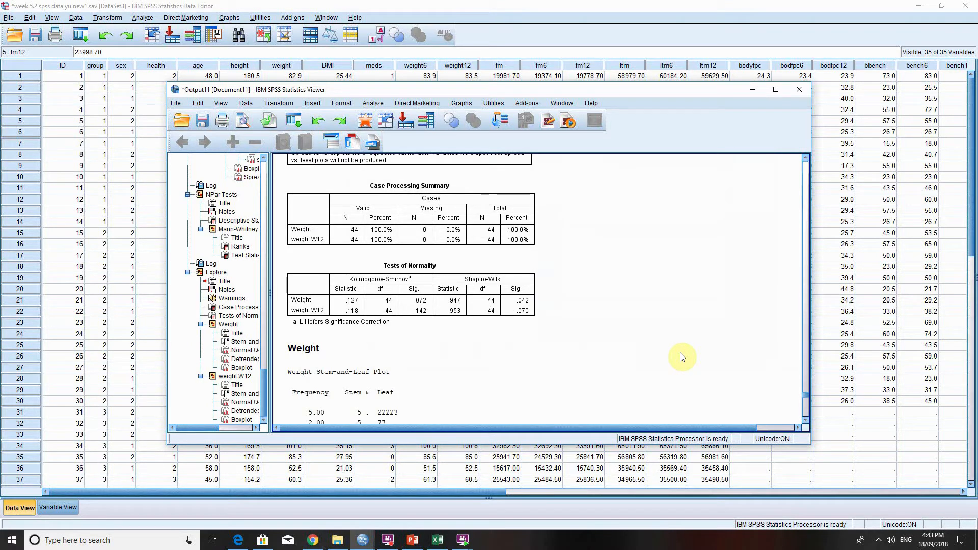
{"action": "scroll", "coordinate": [682, 357], "scroll_direction": "down", "scroll_amount": 2}
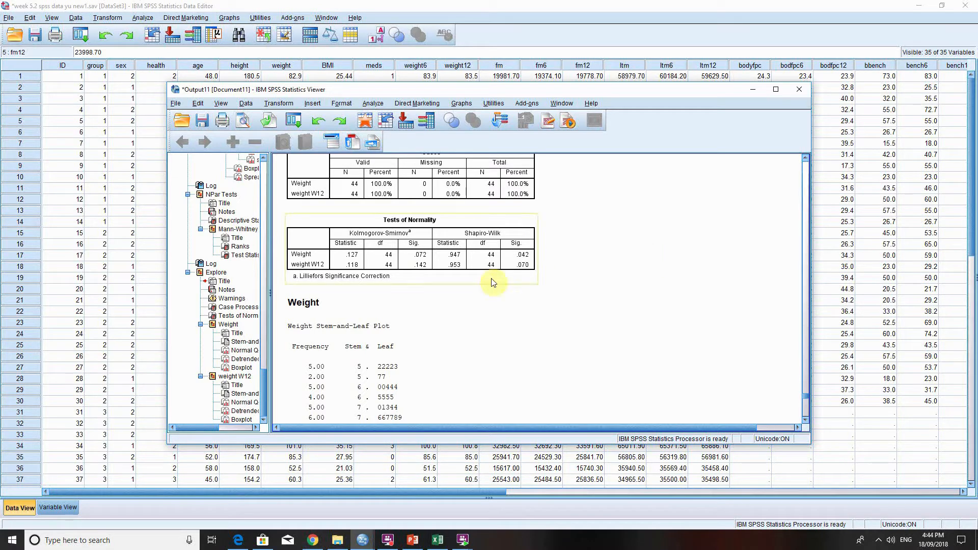
Start a legacy two-related-samples nonparametric test and remove the fm baseline and fm W6 pair from the test pairs.
{"action": "left_click", "coordinate": [141, 9]}
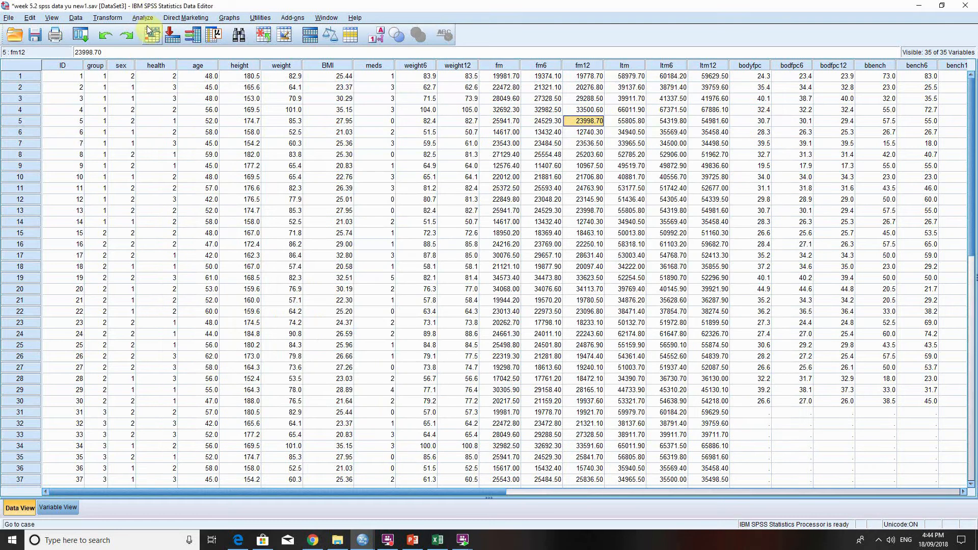
{"action": "left_click", "coordinate": [145, 18]}
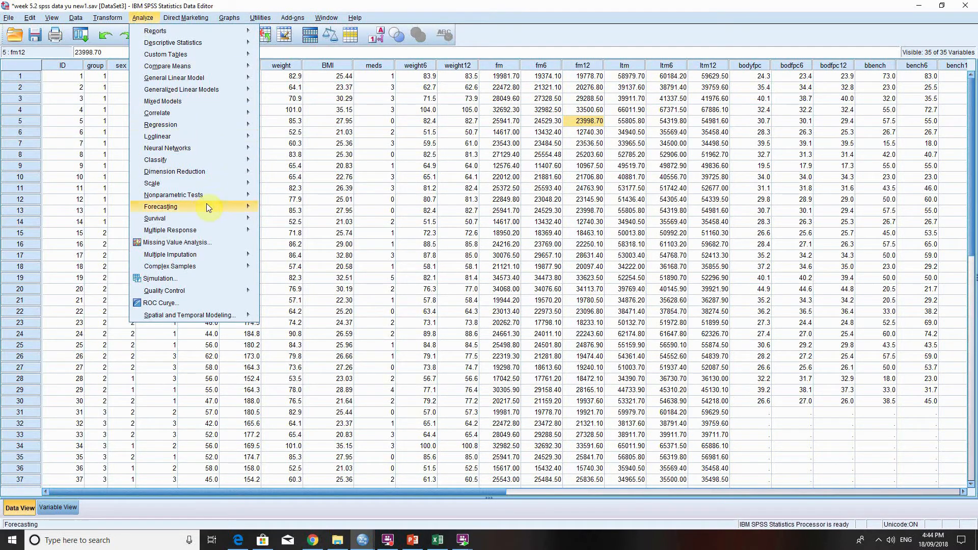
{"action": "mouse_move", "coordinate": [225, 202]}
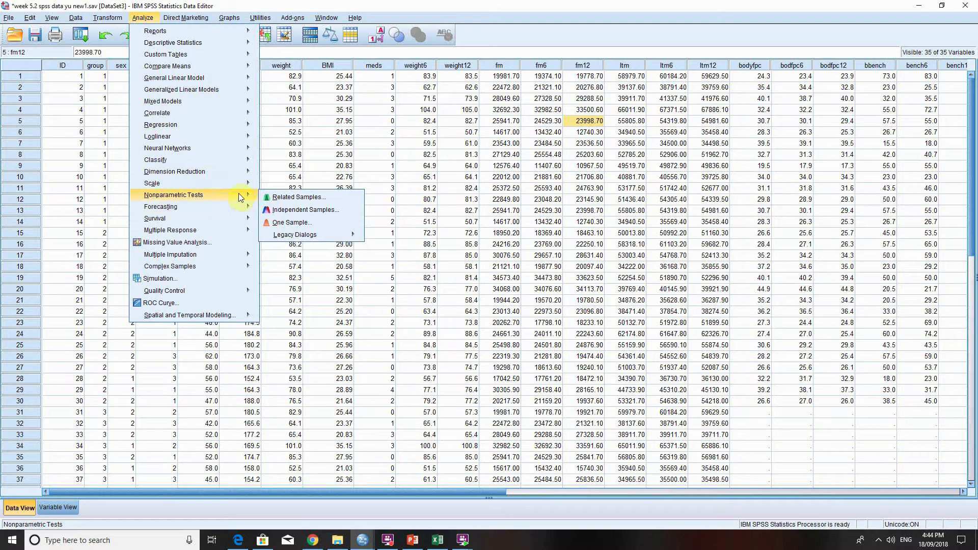
{"action": "mouse_move", "coordinate": [328, 234]}
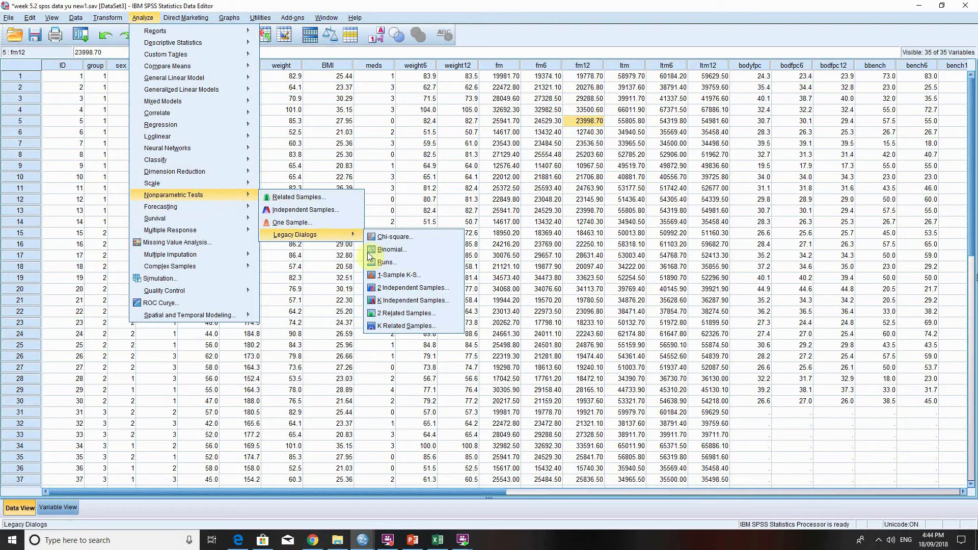
{"action": "left_click", "coordinate": [408, 314]}
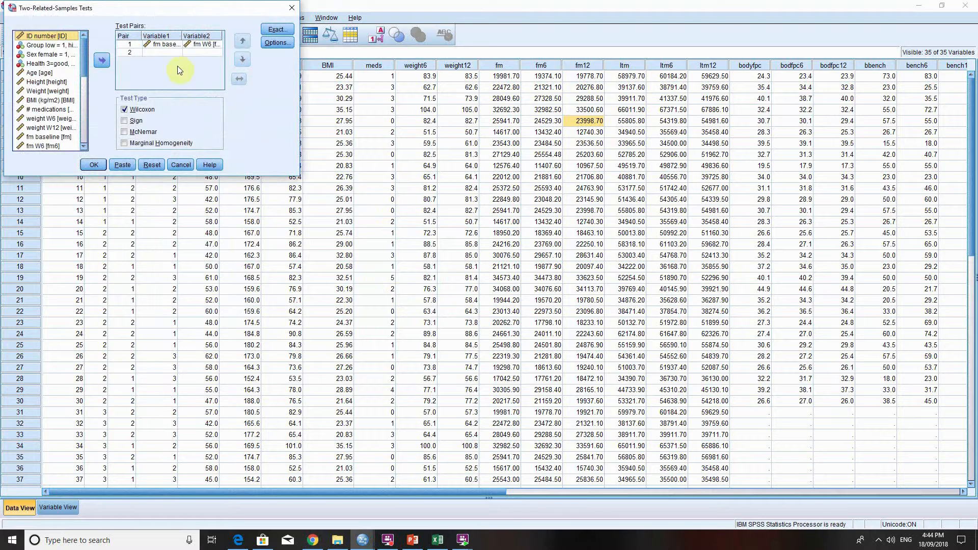
{"action": "left_click", "coordinate": [163, 44]}
{"action": "left_click", "coordinate": [102, 60]}
{"action": "left_click", "coordinate": [196, 44]}
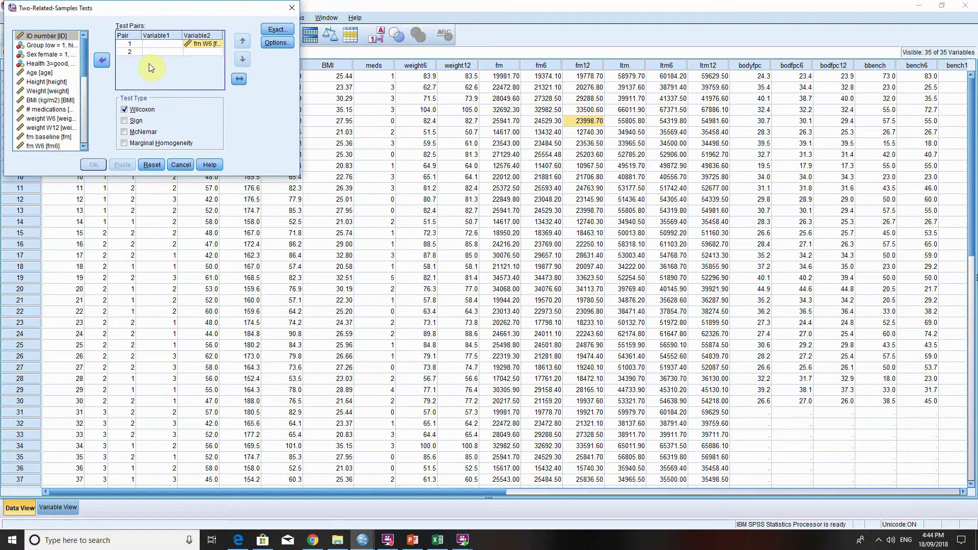
{"action": "left_click", "coordinate": [107, 61]}
Pair Weight with weight W12 as the first test pair of the two-related-samples test.
{"action": "left_click_drag", "start_coordinate": [83, 57], "coordinate": [84, 87]}
{"action": "left_click", "coordinate": [51, 65]}
{"action": "left_click", "coordinate": [102, 60]}
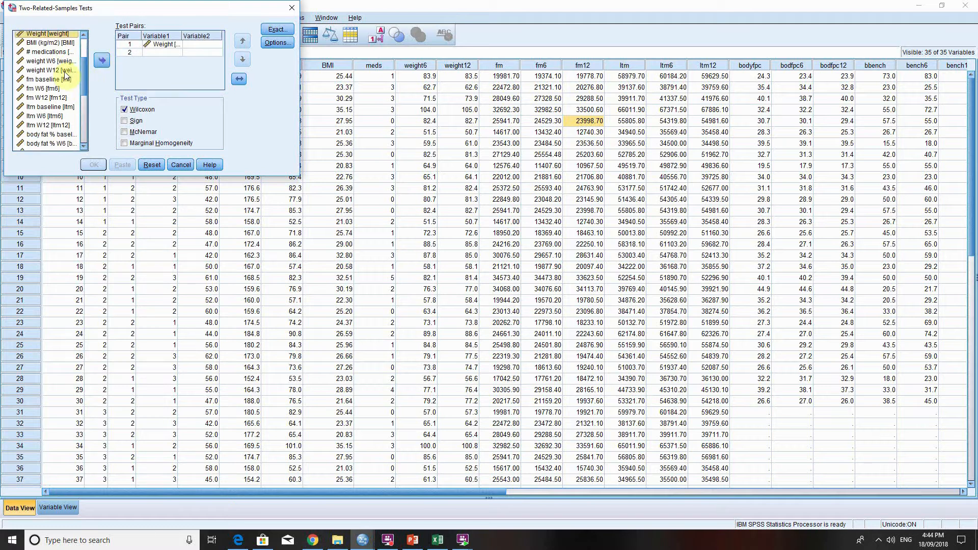
{"action": "left_click", "coordinate": [51, 70]}
{"action": "left_click", "coordinate": [102, 60]}
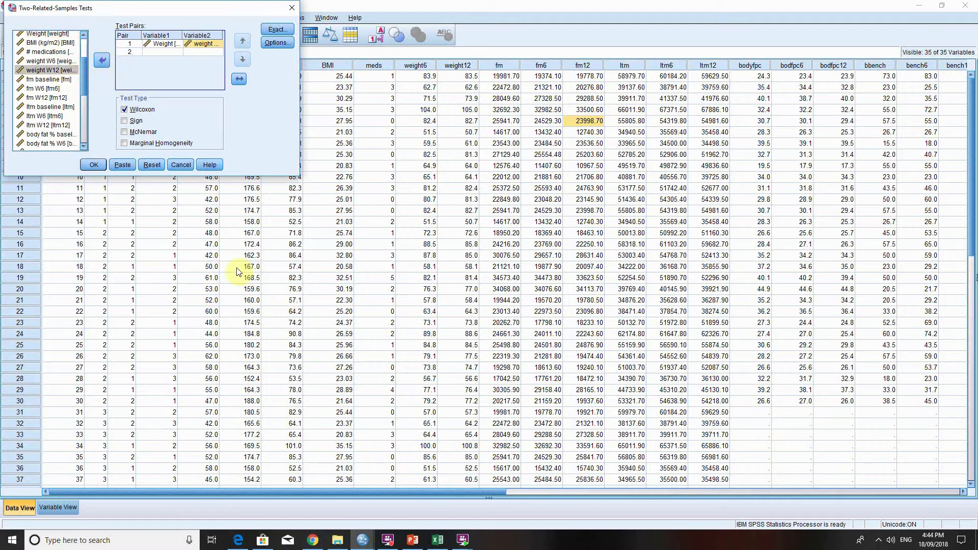
Include descriptive statistics, run the Wilcoxon signed ranks test on Weight and weight W12, and view the Test Statistics table.
{"action": "left_click", "coordinate": [265, 44]}
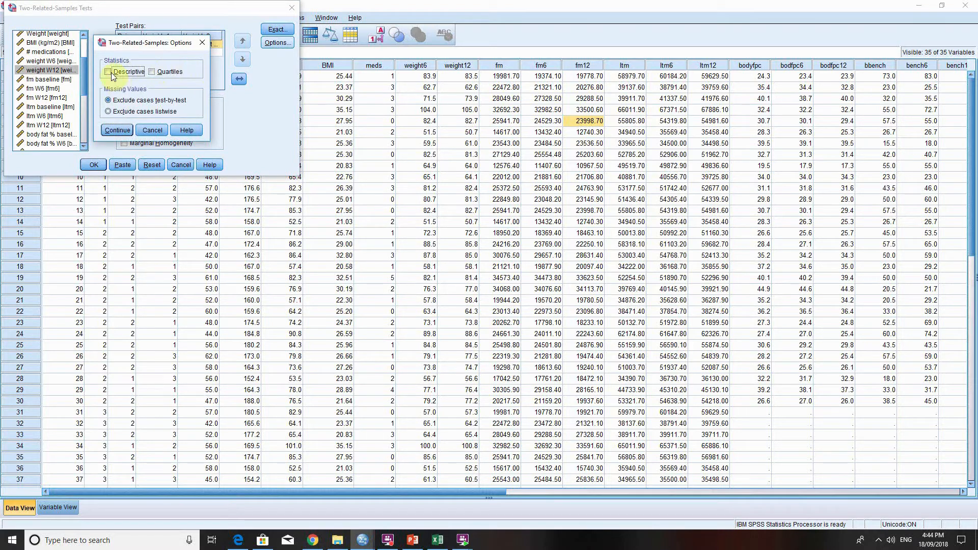
{"action": "left_click", "coordinate": [125, 131]}
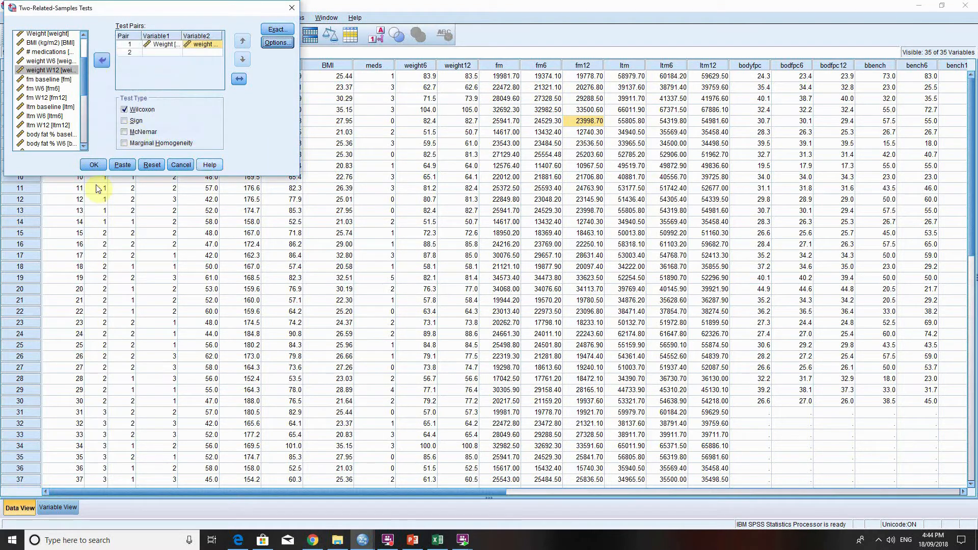
{"action": "left_click", "coordinate": [94, 165]}
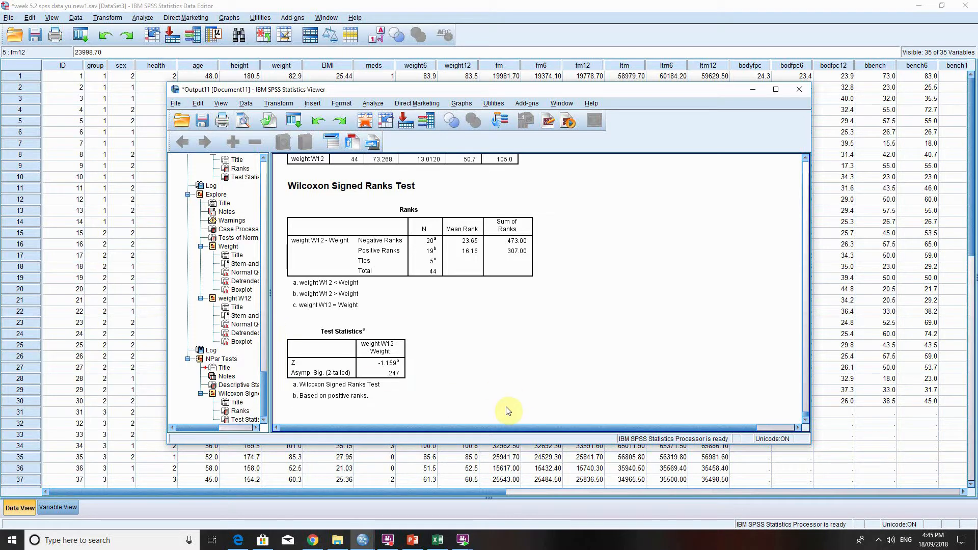
{"action": "left_click", "coordinate": [398, 378]}
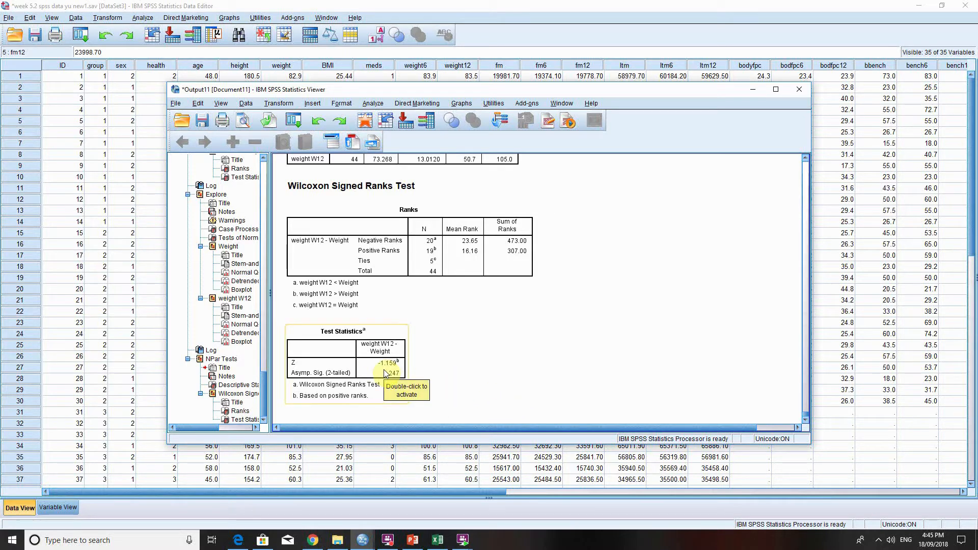
{"action": "left_click", "coordinate": [477, 350]}
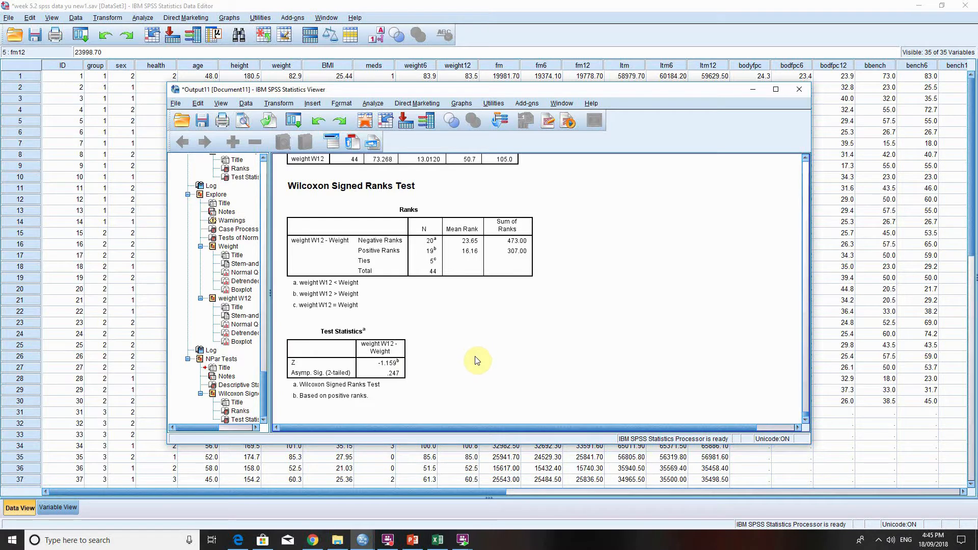
Return to the data editor and remove Weight and weight W12 from the dependent variables of the Explore analysis.
{"action": "left_click", "coordinate": [121, 233]}
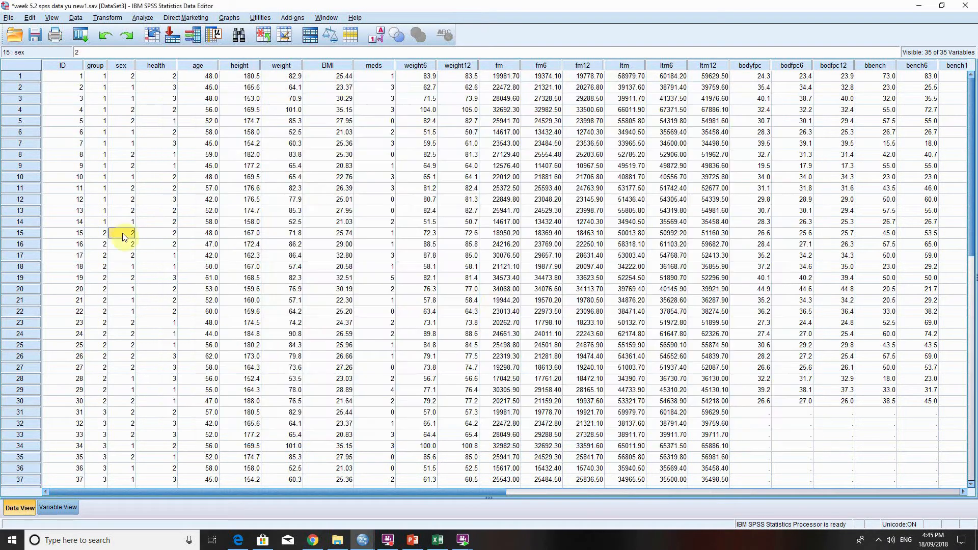
{"action": "left_click", "coordinate": [428, 301]}
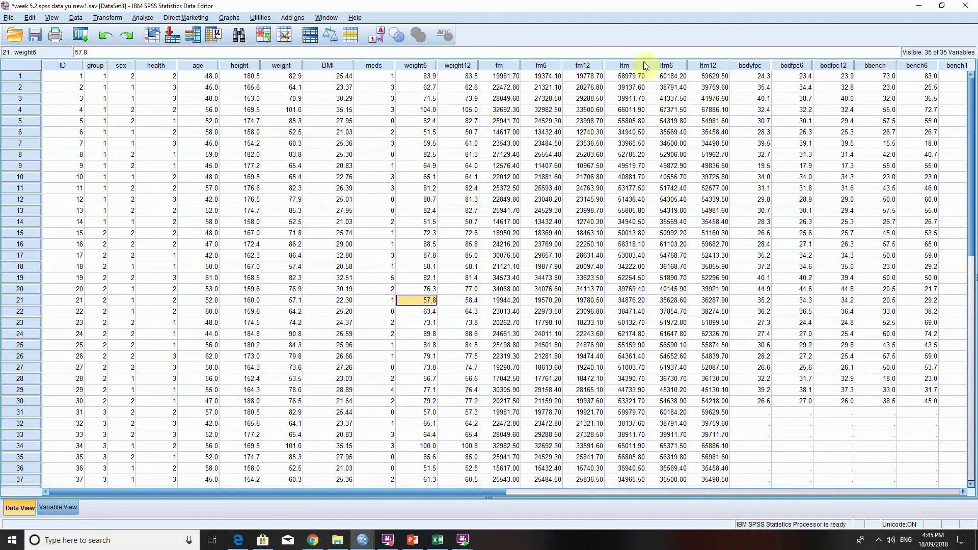
{"action": "left_click", "coordinate": [137, 18]}
{"action": "mouse_move", "coordinate": [168, 44]}
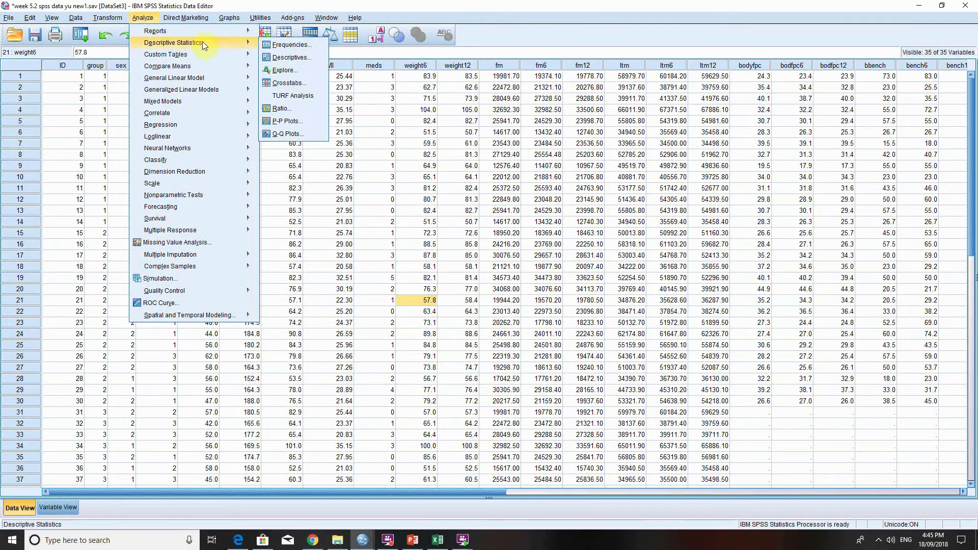
{"action": "left_click", "coordinate": [292, 74]}
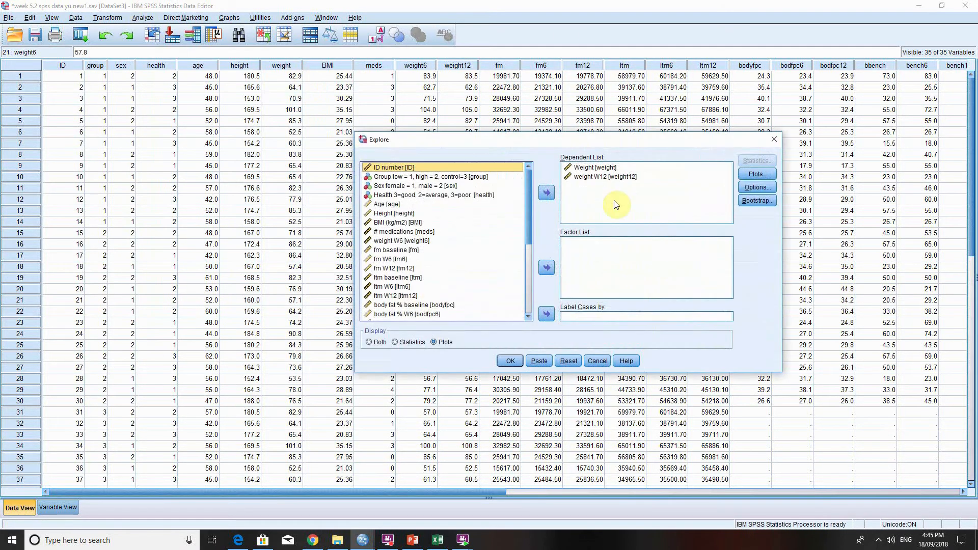
{"action": "left_click", "coordinate": [596, 167]}
{"action": "left_click", "coordinate": [553, 195]}
{"action": "left_click", "coordinate": [606, 176]}
{"action": "left_click", "coordinate": [554, 195]}
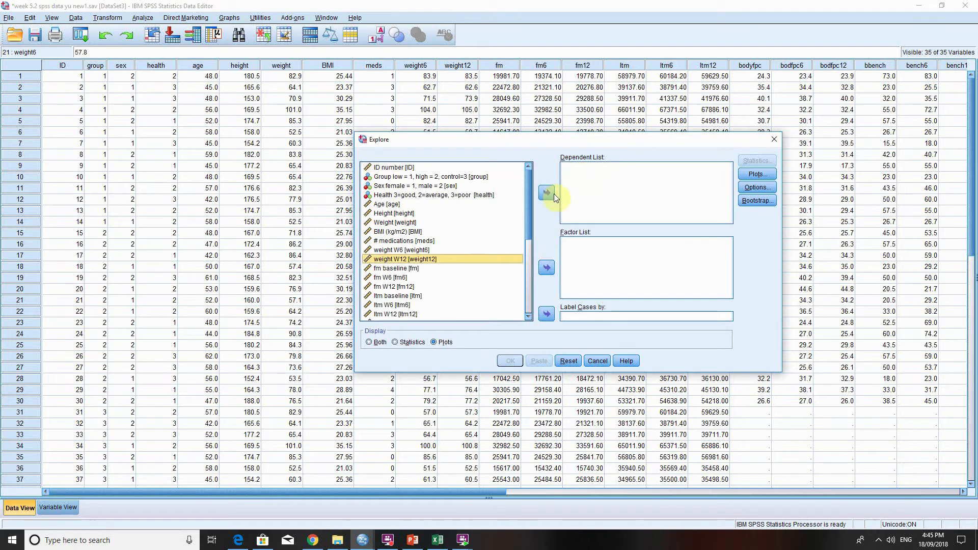
Add ltm baseline and ltm W12 as the dependent variables of the Explore analysis.
{"action": "left_click_drag", "start_coordinate": [530, 236], "coordinate": [530, 243]}
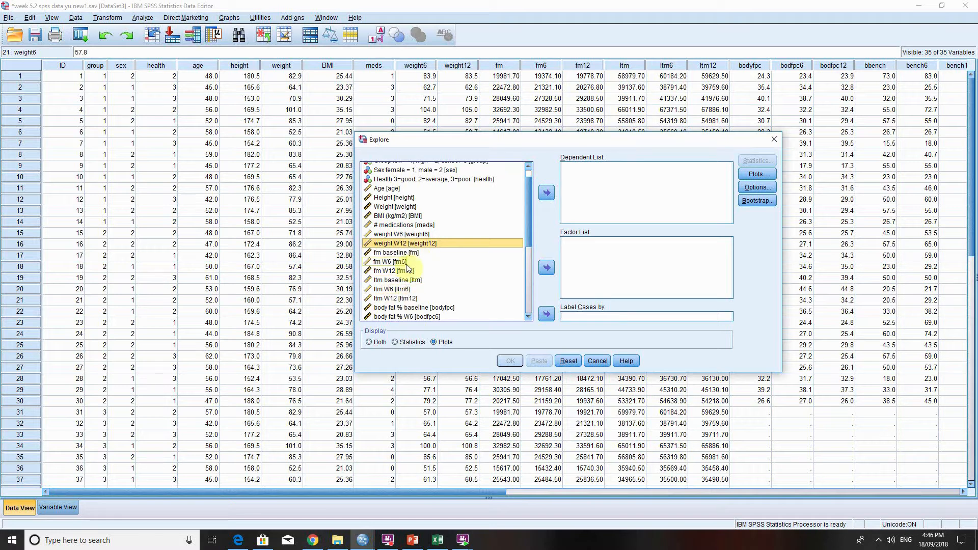
{"action": "left_click", "coordinate": [400, 279]}
{"action": "left_click", "coordinate": [547, 193]}
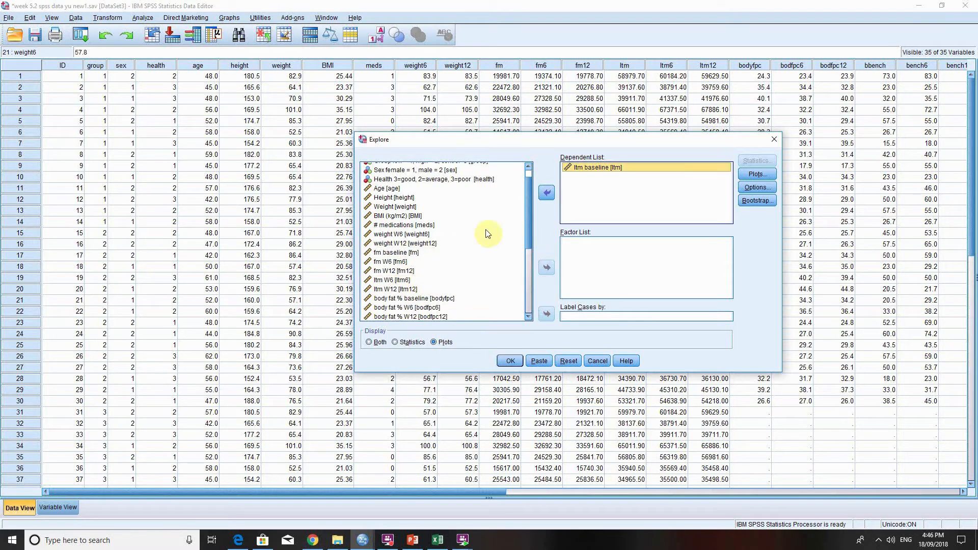
{"action": "left_click", "coordinate": [398, 289]}
{"action": "left_click", "coordinate": [547, 193]}
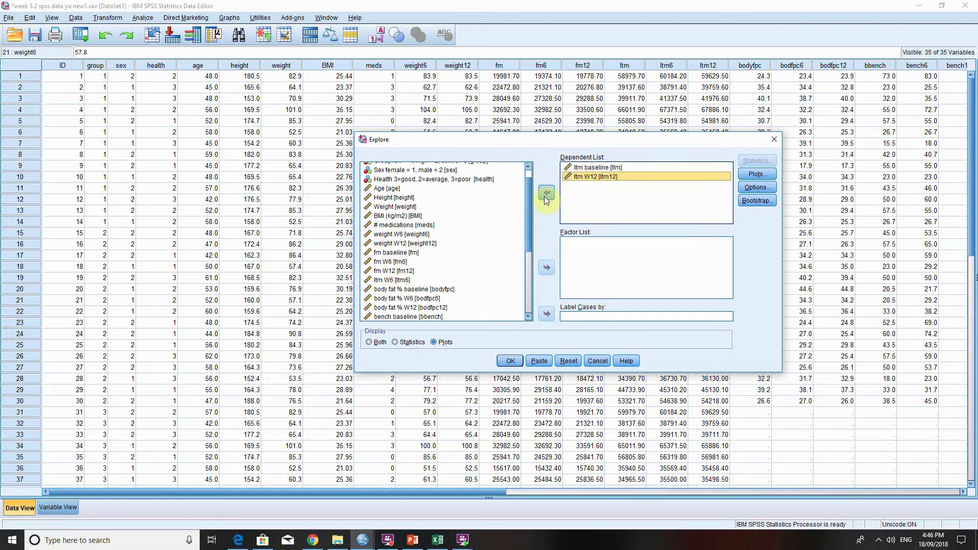
Run Explore on the two ltm variables with normality plots with tests, and view the Tests of Normality table.
{"action": "left_click", "coordinate": [757, 174]}
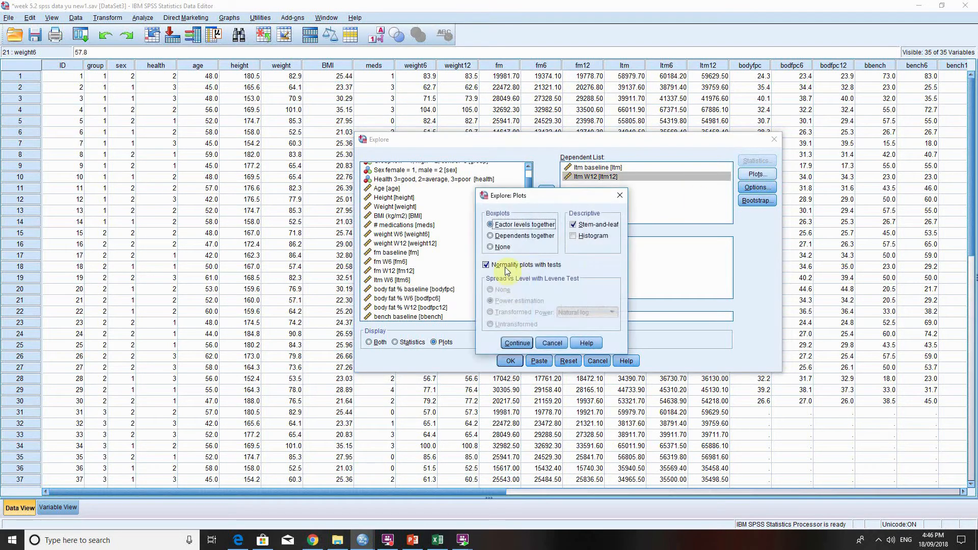
{"action": "left_click", "coordinate": [517, 344]}
{"action": "left_click", "coordinate": [511, 361]}
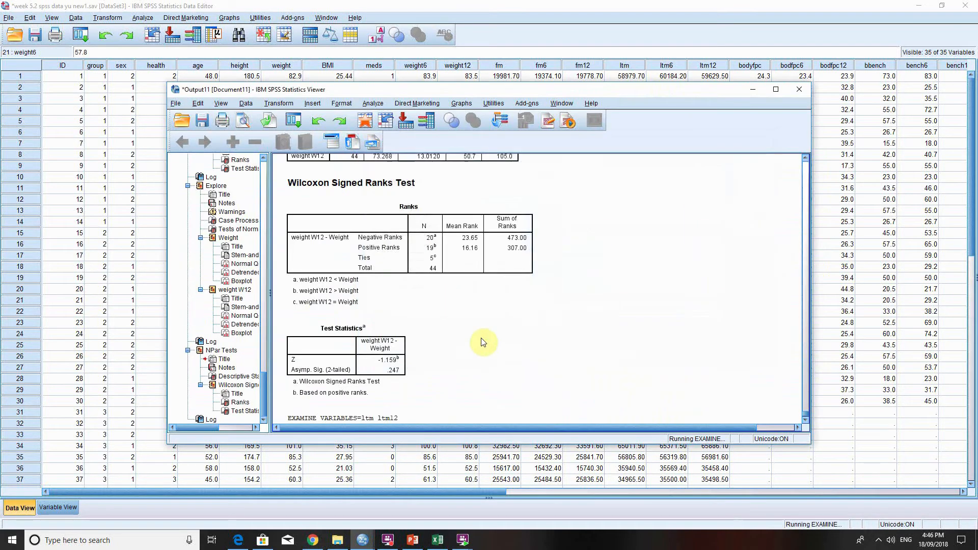
{"action": "scroll", "coordinate": [565, 347], "scroll_direction": "down", "scroll_amount": 3}
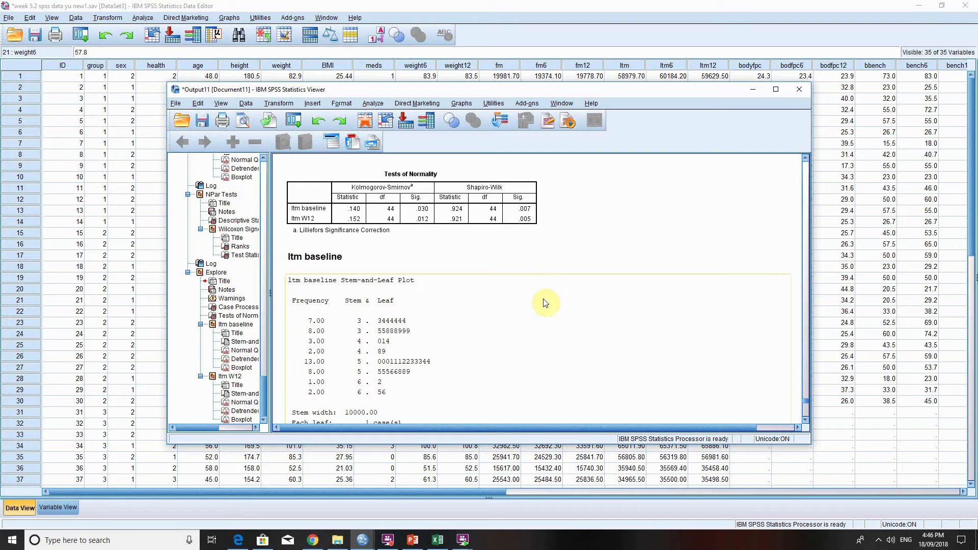
{"action": "scroll", "coordinate": [545, 302], "scroll_direction": "down", "scroll_amount": 1}
{"action": "scroll", "coordinate": [545, 302], "scroll_direction": "up", "scroll_amount": 1}
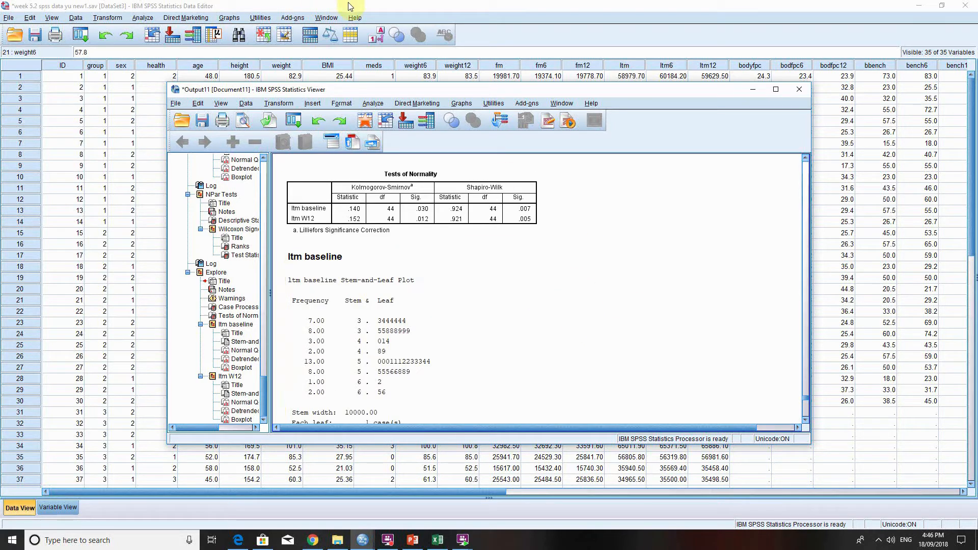
Return to the data editor and clear ltm baseline and ltm W12 from the dependent variables of the Explore analysis.
{"action": "left_click", "coordinate": [387, 10]}
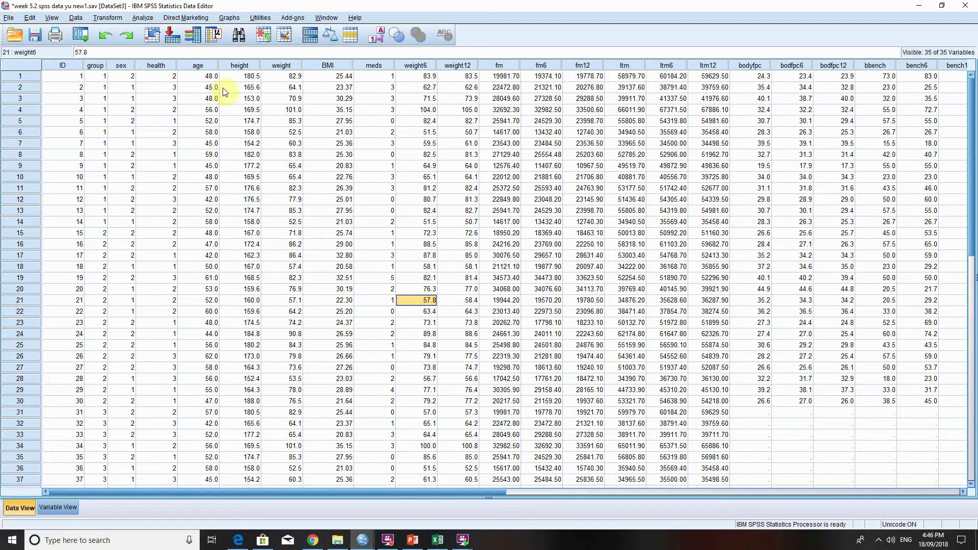
{"action": "left_click", "coordinate": [143, 18]}
{"action": "mouse_move", "coordinate": [212, 44]}
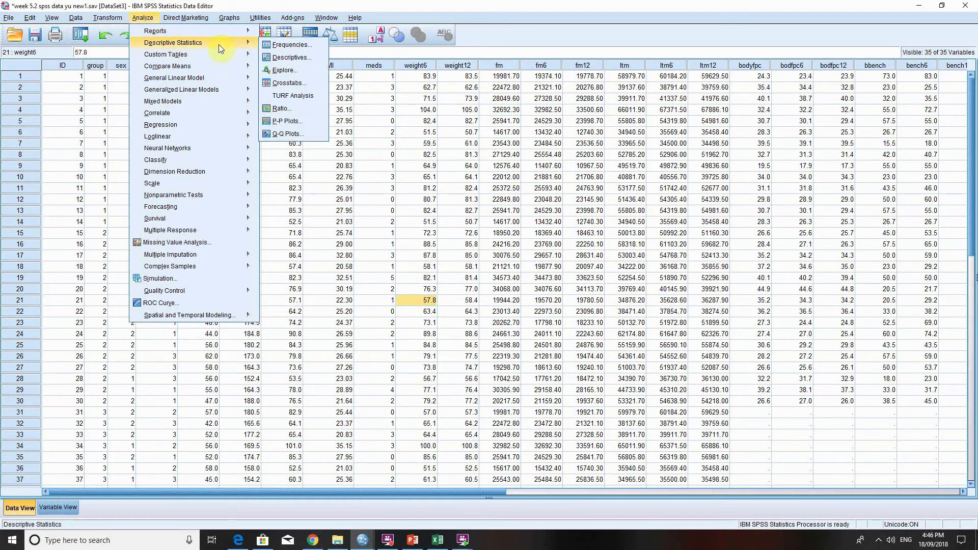
{"action": "left_click", "coordinate": [284, 70]}
{"action": "left_click", "coordinate": [618, 169]}
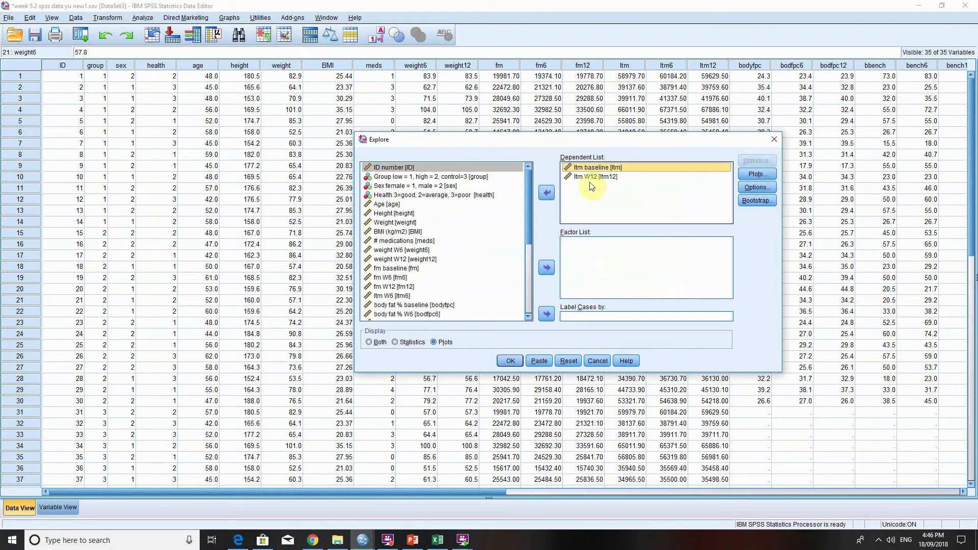
{"action": "left_click", "coordinate": [547, 192]}
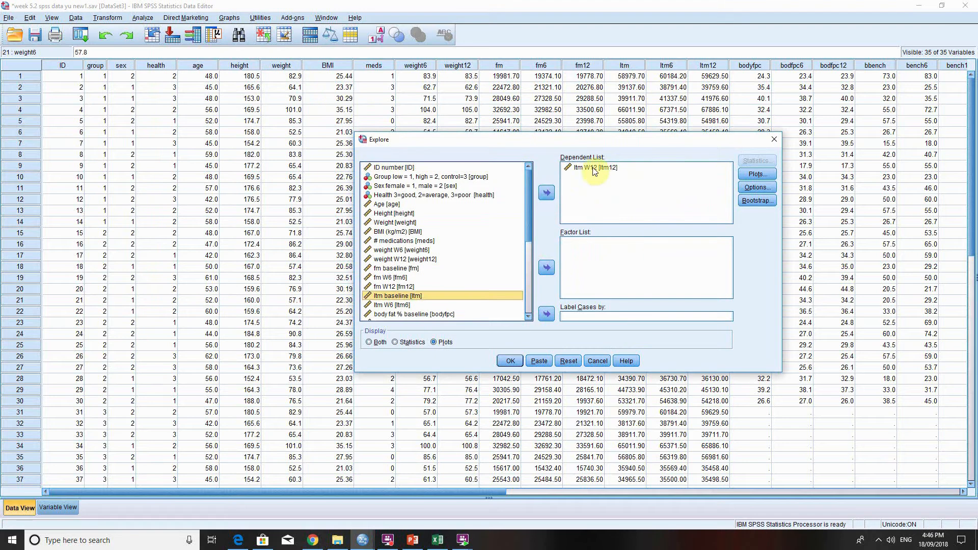
{"action": "left_click", "coordinate": [548, 193]}
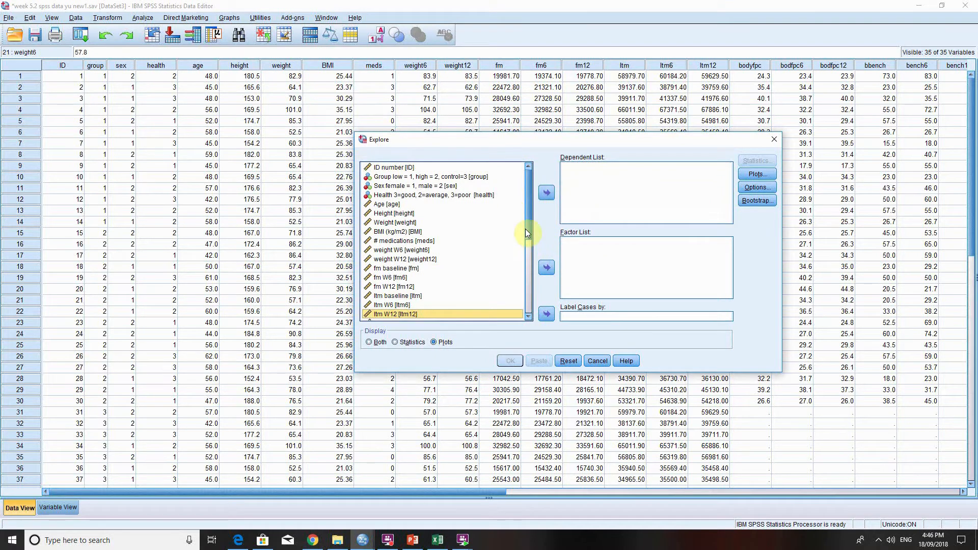
Add body fat % baseline and body fat % W12 as the dependent variables of the Explore analysis.
{"action": "left_click_drag", "start_coordinate": [527, 233], "coordinate": [527, 246]}
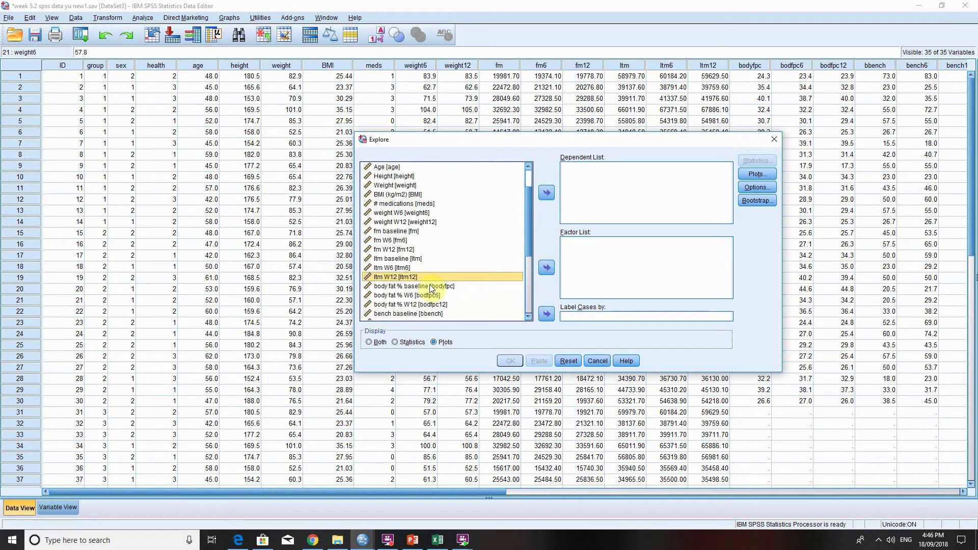
{"action": "left_click", "coordinate": [428, 285]}
{"action": "left_click", "coordinate": [546, 193]}
{"action": "left_click", "coordinate": [427, 295]}
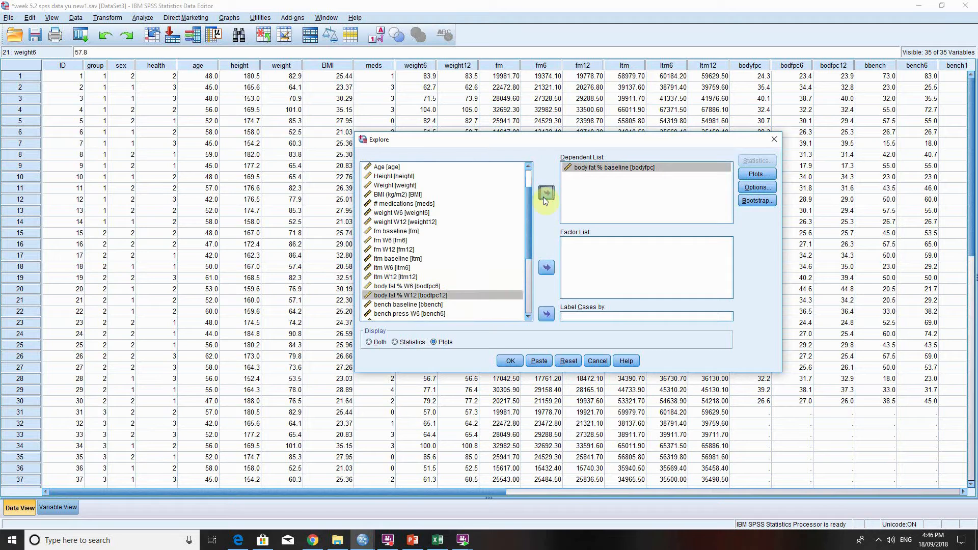
{"action": "left_click", "coordinate": [546, 192]}
Run Explore on the two body fat % variables with normality plots with tests.
{"action": "left_click", "coordinate": [758, 174]}
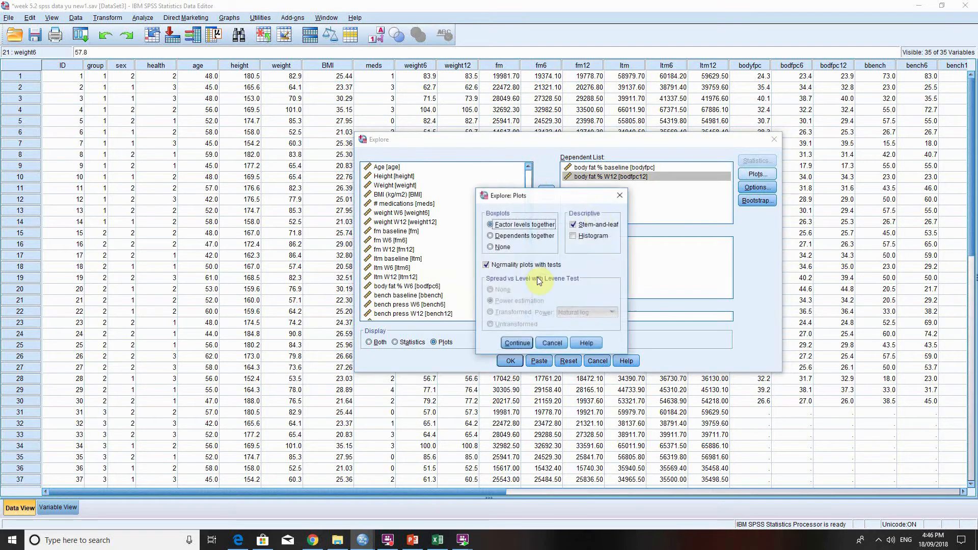
{"action": "left_click", "coordinate": [519, 344]}
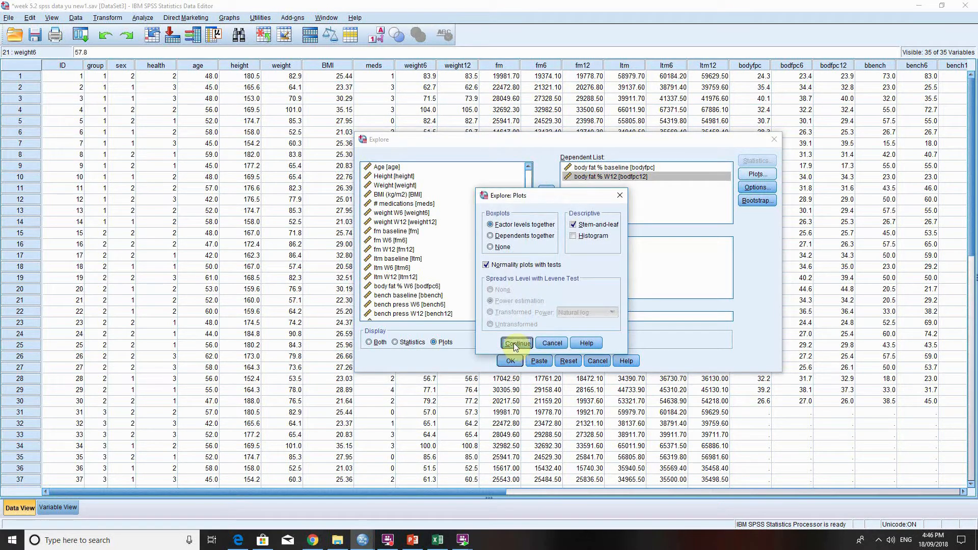
{"action": "left_click", "coordinate": [510, 361]}
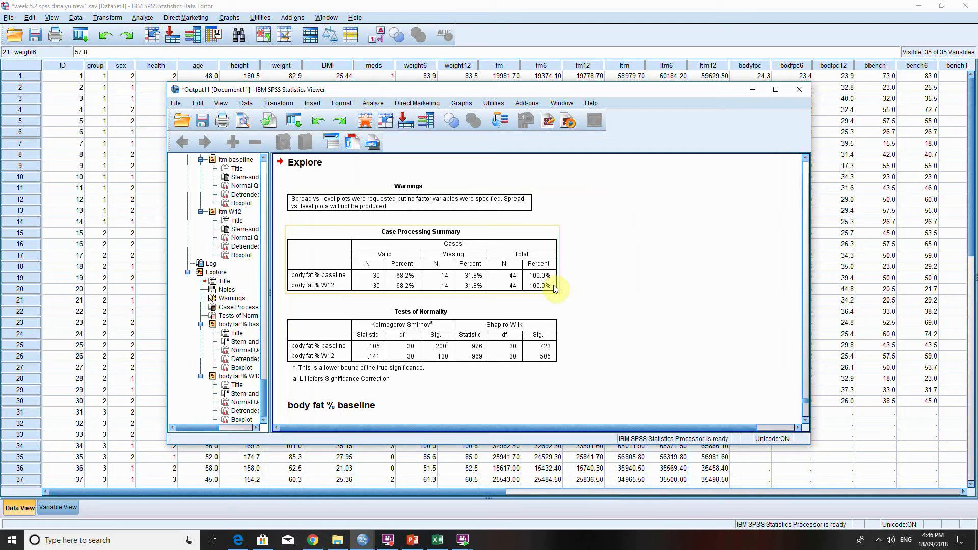
Return to the data editor and clear the existing weight pair from the Paired-Samples T Test.
{"action": "scroll", "coordinate": [571, 270], "scroll_direction": "down", "scroll_amount": 2}
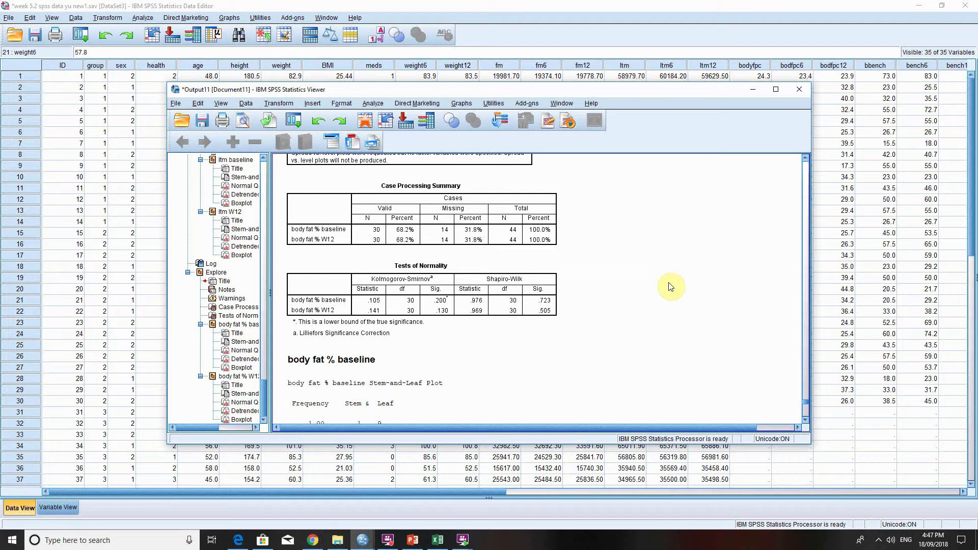
{"action": "left_click", "coordinate": [426, 4]}
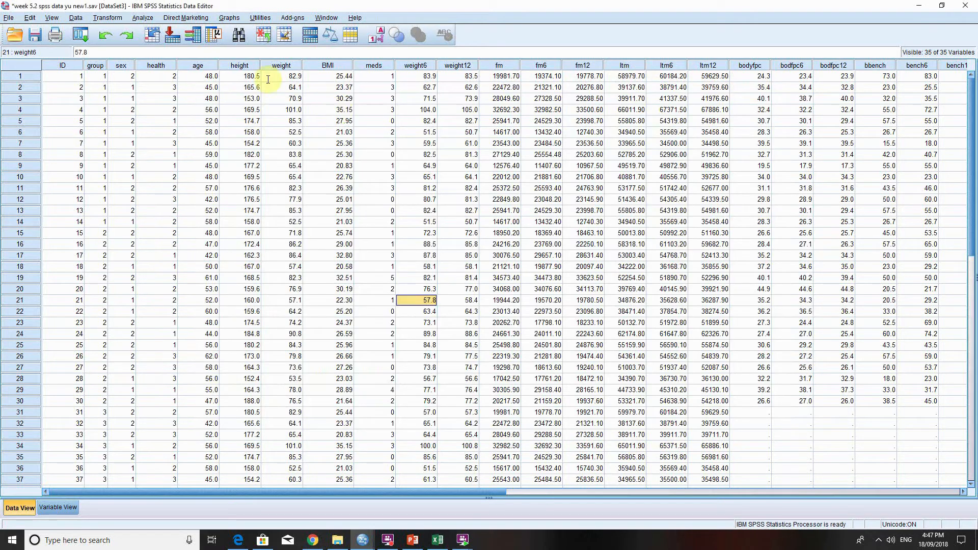
{"action": "left_click", "coordinate": [341, 132]}
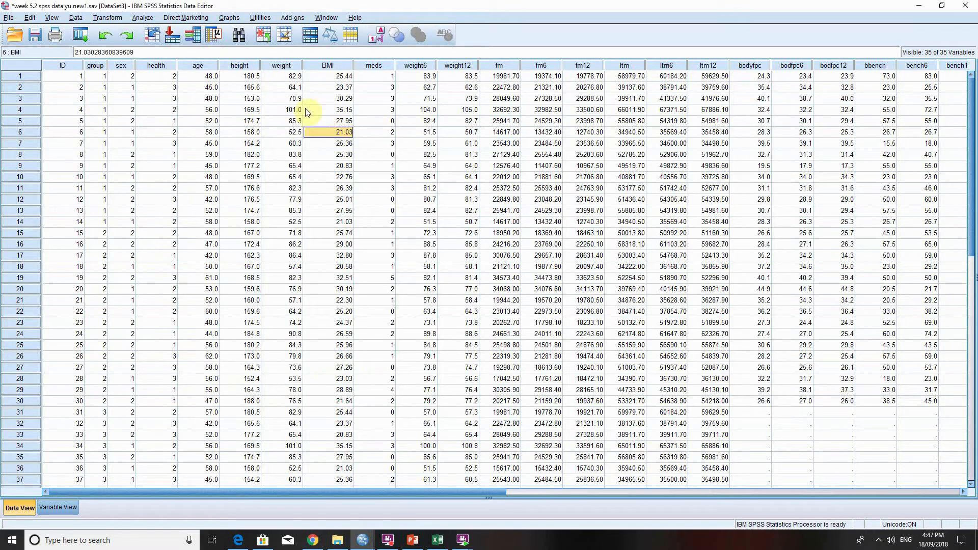
{"action": "left_click", "coordinate": [142, 18]}
{"action": "mouse_move", "coordinate": [179, 68]}
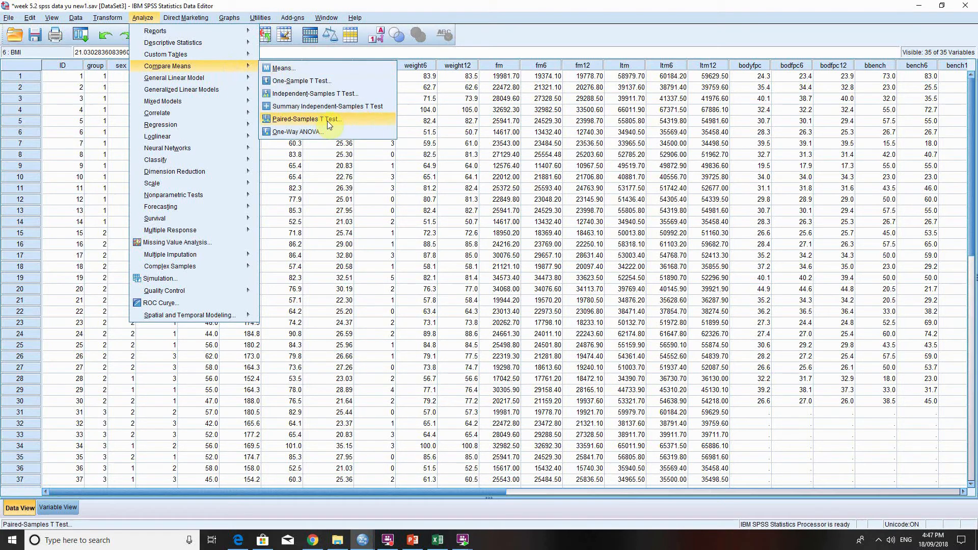
{"action": "left_click", "coordinate": [306, 119]}
{"action": "left_click", "coordinate": [104, 83]}
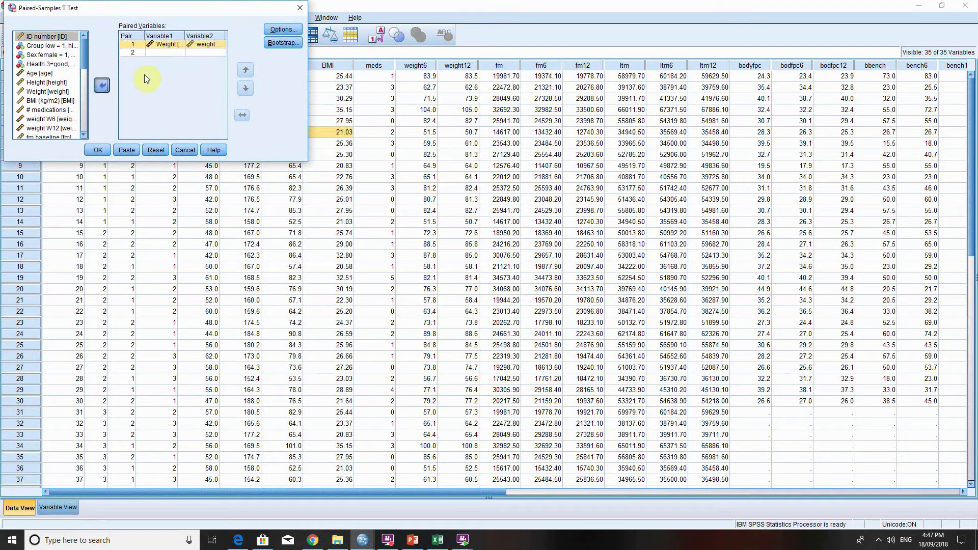
{"action": "left_click", "coordinate": [199, 45]}
{"action": "left_click", "coordinate": [106, 83]}
Pair body fat % baseline with body fat % W12 and run the Paired-Samples T Test.
{"action": "left_click_drag", "start_coordinate": [83, 49], "coordinate": [85, 86]}
{"action": "left_click", "coordinate": [59, 83]}
{"action": "left_click", "coordinate": [102, 85]}
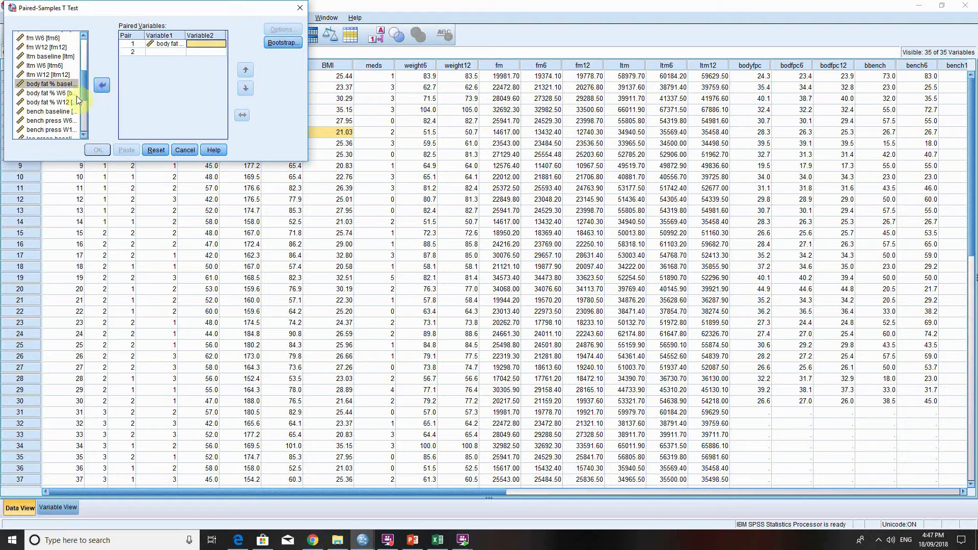
{"action": "left_click", "coordinate": [74, 102]}
{"action": "left_click", "coordinate": [102, 85]}
{"action": "left_click_drag", "start_coordinate": [207, 13], "coordinate": [345, 41]}
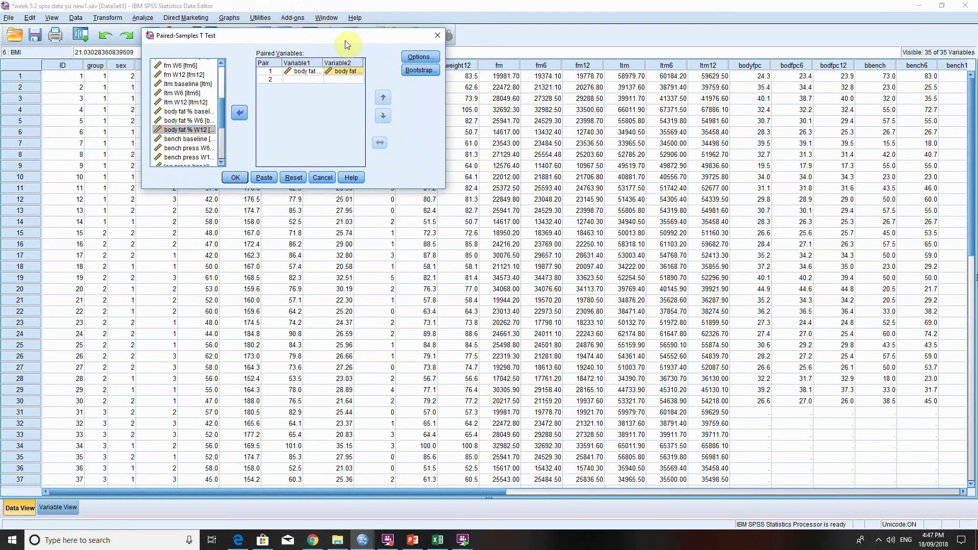
{"action": "left_click", "coordinate": [237, 180]}
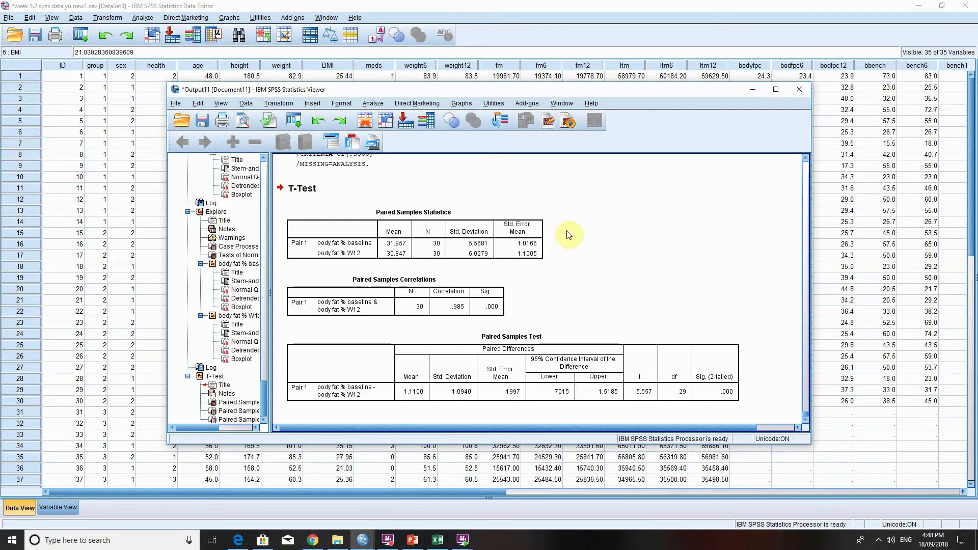
Check the value labels of the group variable among the variable definitions, and return to the data values.
{"action": "left_click", "coordinate": [632, 197]}
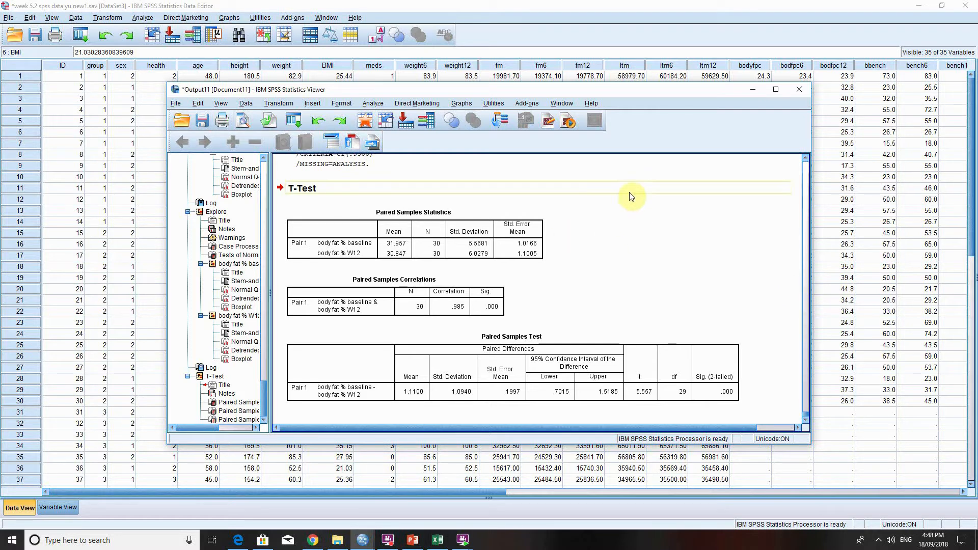
{"action": "left_click", "coordinate": [518, 5]}
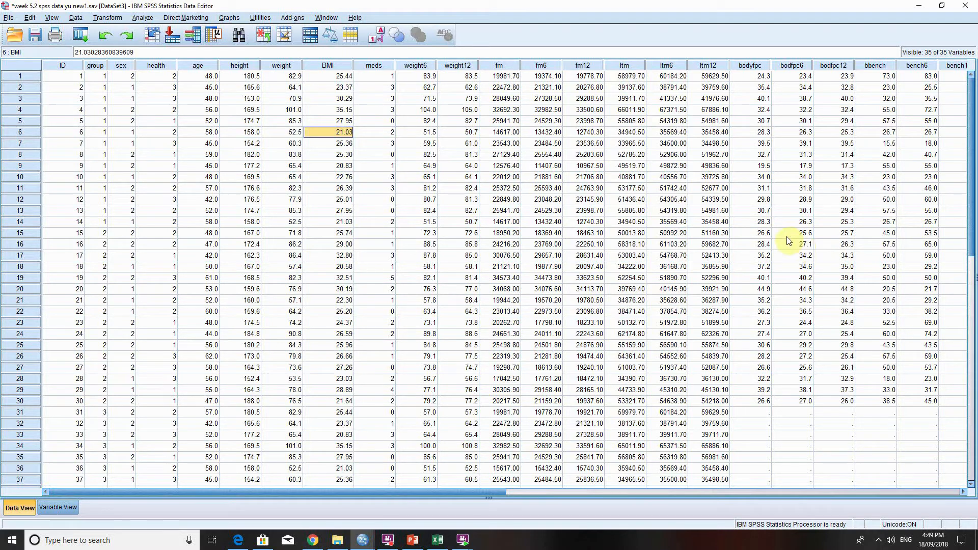
{"action": "left_click_drag", "start_coordinate": [104, 81], "coordinate": [102, 488]}
{"action": "left_click", "coordinate": [55, 514]}
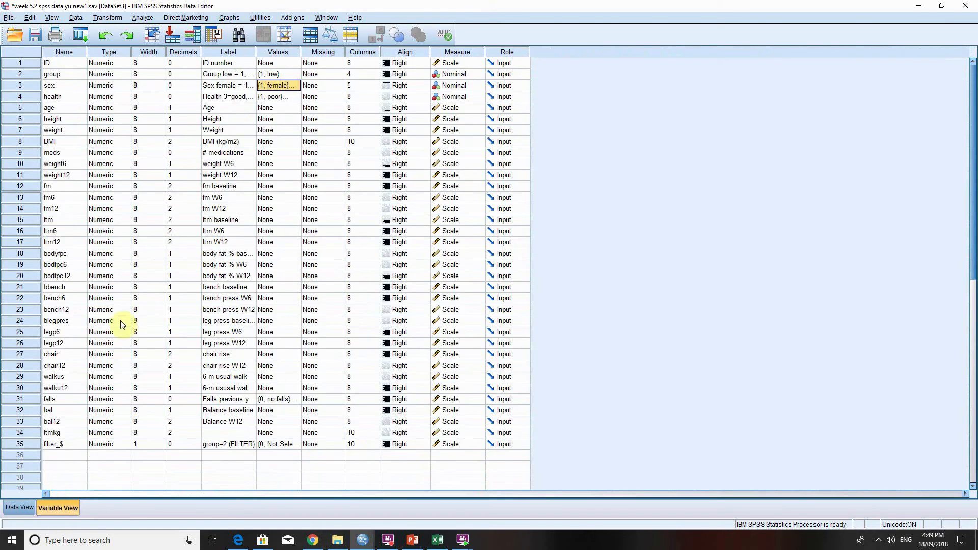
{"action": "left_click", "coordinate": [298, 75]}
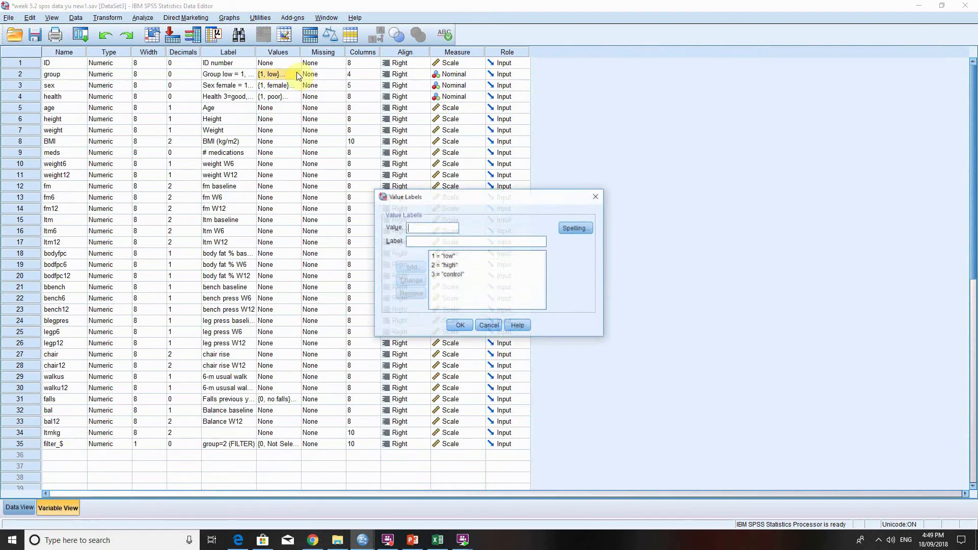
{"action": "left_click", "coordinate": [453, 265]}
{"action": "left_click", "coordinate": [459, 274]}
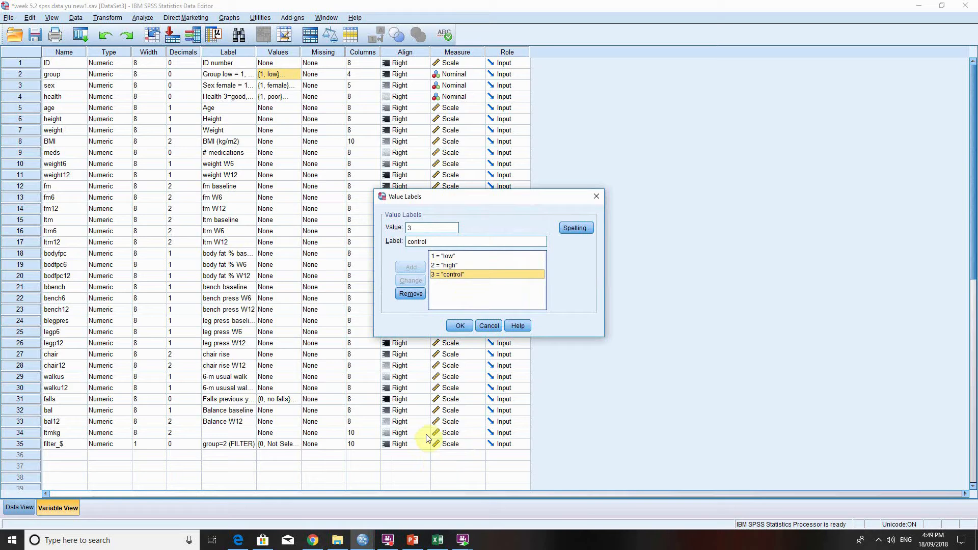
{"action": "left_click", "coordinate": [460, 326]}
{"action": "left_click", "coordinate": [18, 507]}
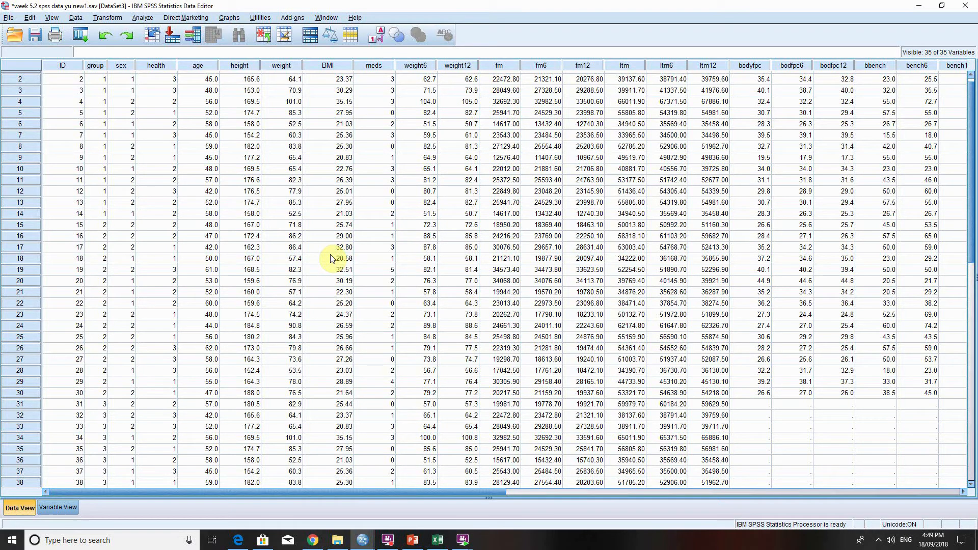
Clear body fat % baseline and body fat % W12 from the dependent variables of the Explore analysis.
{"action": "scroll", "coordinate": [295, 259], "scroll_direction": "up", "scroll_amount": 1}
{"action": "left_click", "coordinate": [143, 17]}
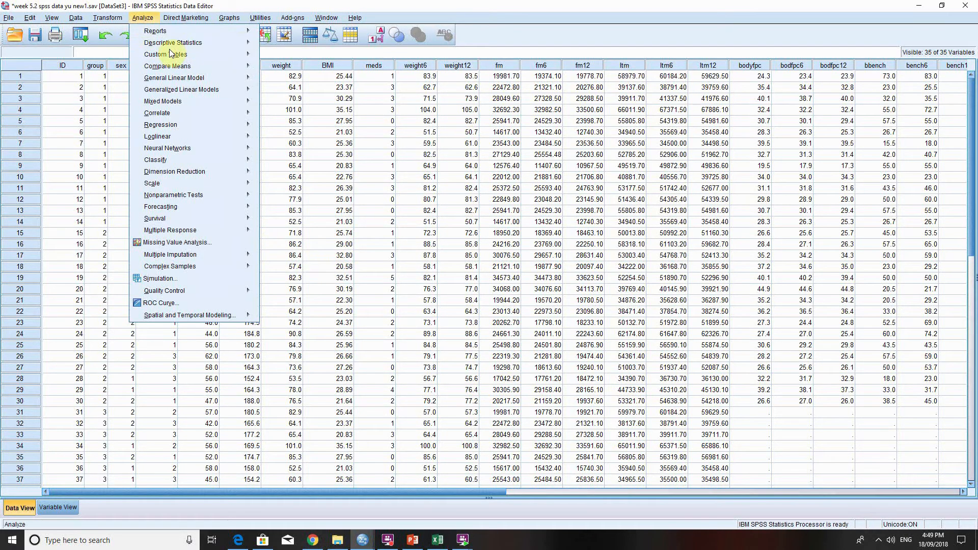
{"action": "mouse_move", "coordinate": [240, 42]}
{"action": "left_click", "coordinate": [284, 70]}
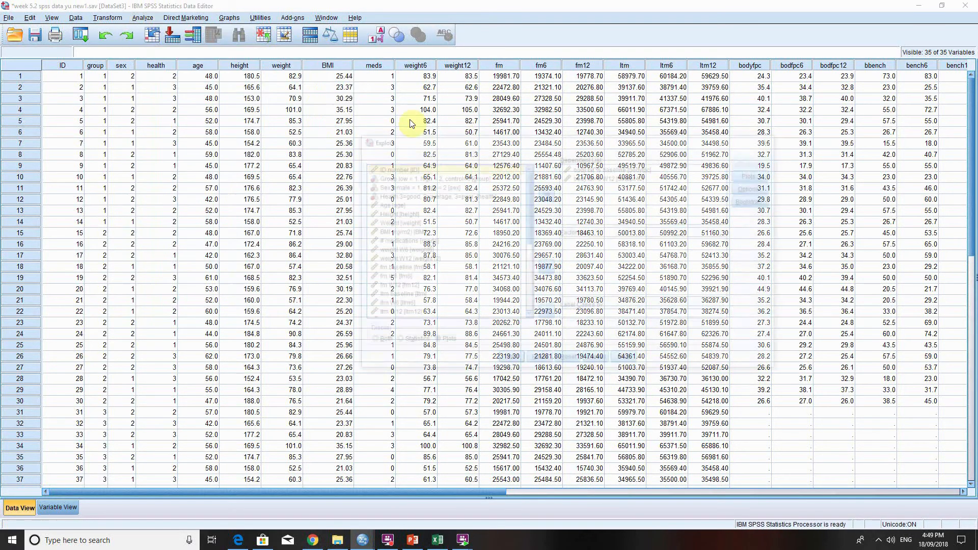
{"action": "double_click", "coordinate": [600, 176]}
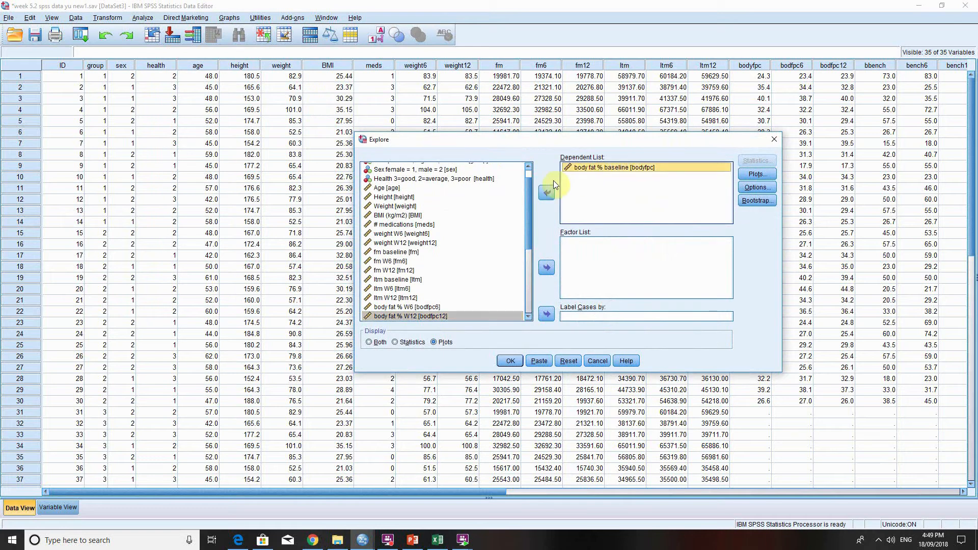
{"action": "double_click", "coordinate": [600, 170]}
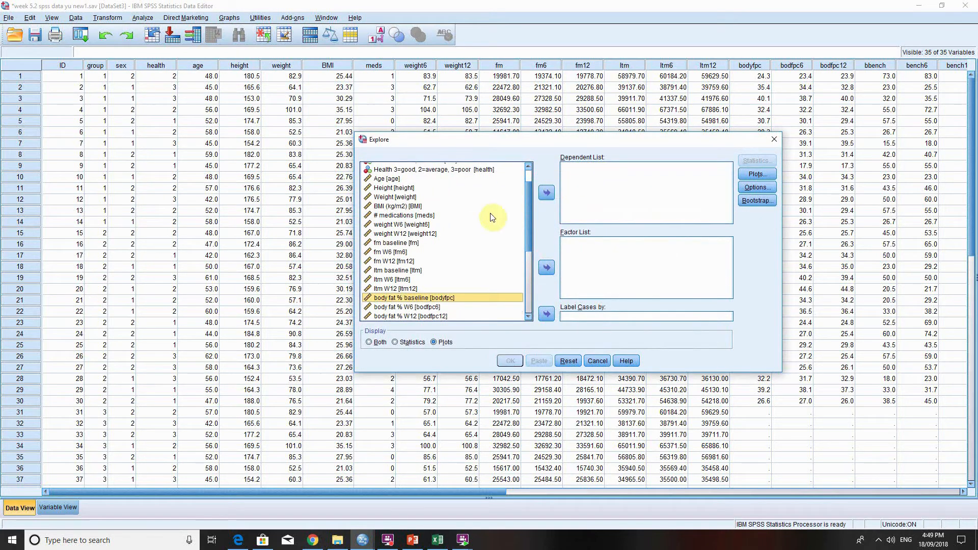
Set fm baseline as the dependent variable and group as the factor of the Explore analysis.
{"action": "left_click", "coordinate": [397, 243]}
{"action": "left_click", "coordinate": [547, 192]}
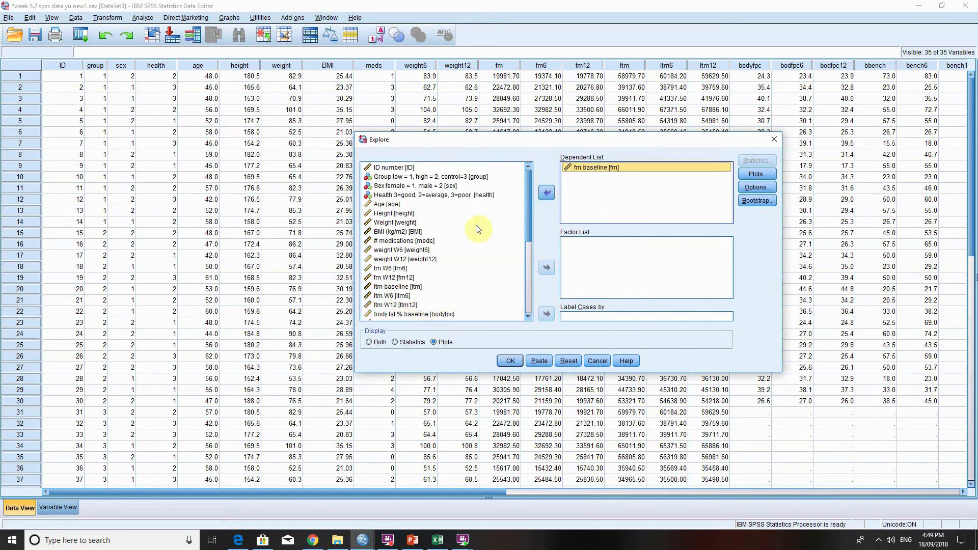
{"action": "left_click", "coordinate": [448, 178]}
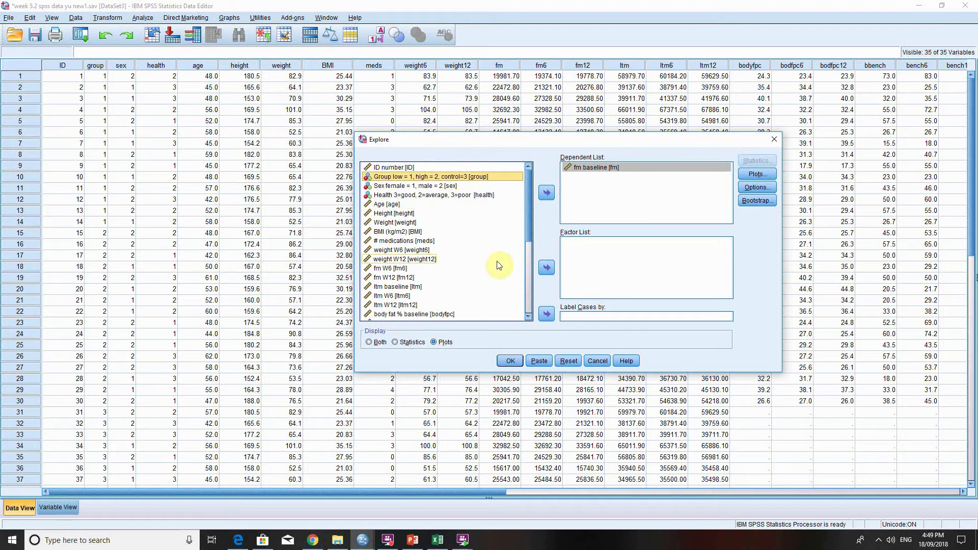
{"action": "left_click", "coordinate": [548, 268]}
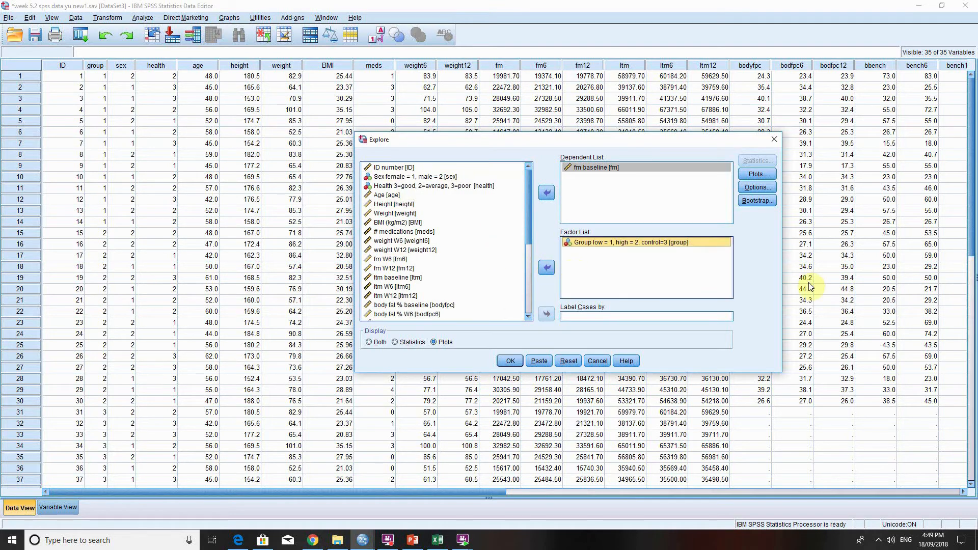
Run Explore with normality plots with tests and power estimation, and view the Tests of Normality and Test of Homogeneity of Variance tables.
{"action": "left_click", "coordinate": [758, 175]}
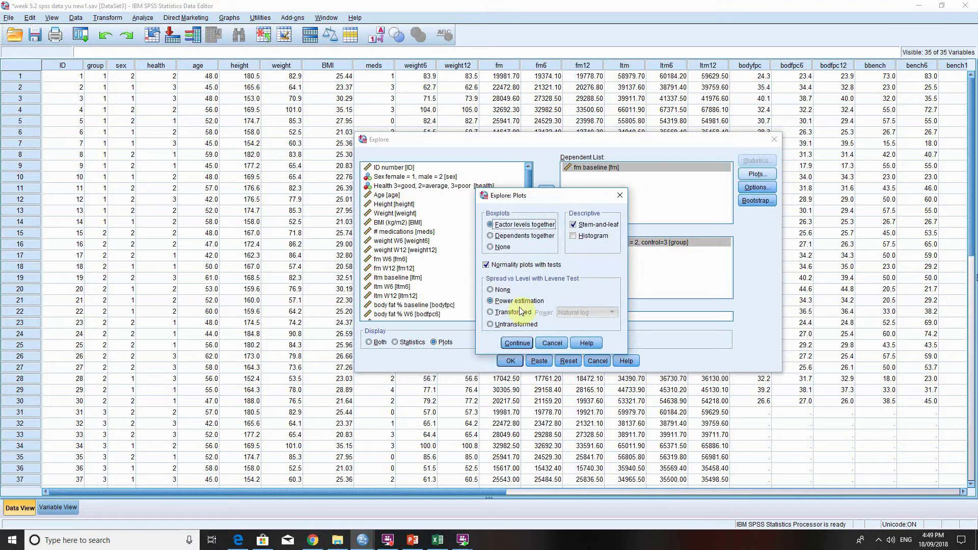
{"action": "left_click", "coordinate": [523, 347]}
{"action": "left_click", "coordinate": [510, 361]}
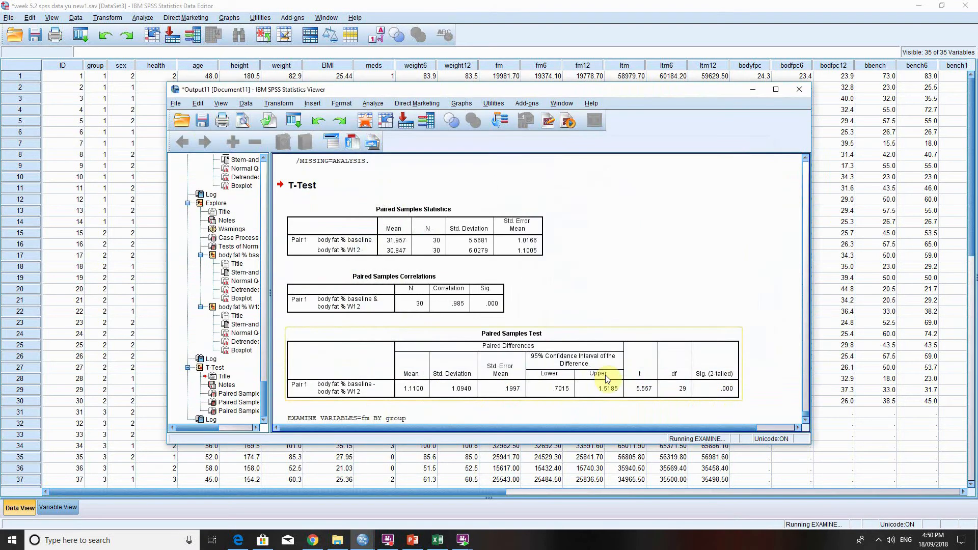
{"action": "scroll", "coordinate": [687, 312], "scroll_direction": "down", "scroll_amount": 2}
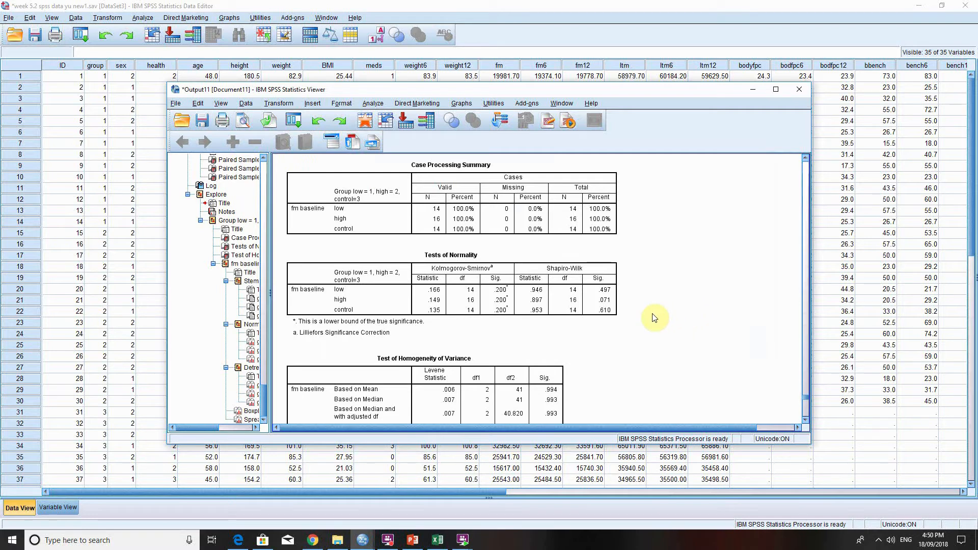
{"action": "scroll", "coordinate": [641, 309], "scroll_direction": "down", "scroll_amount": 2}
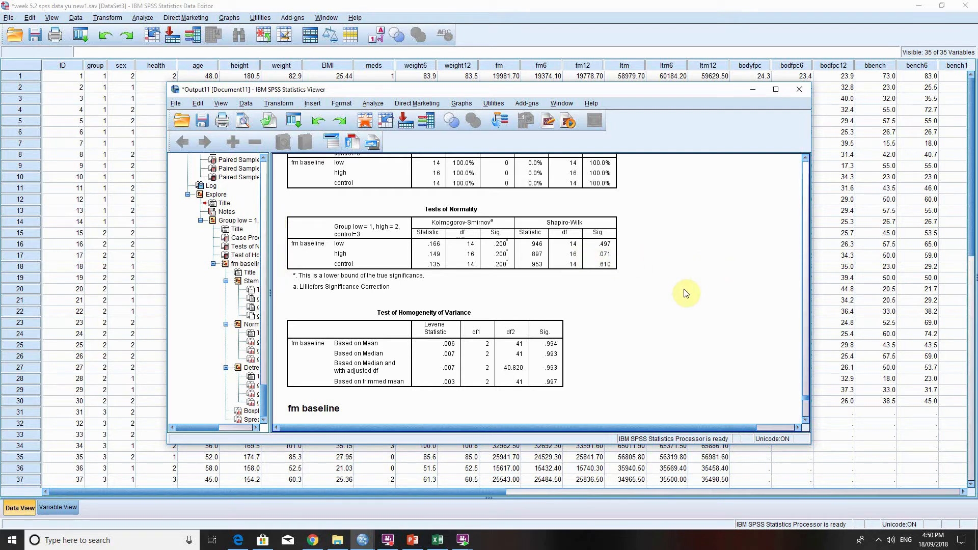
{"action": "scroll", "coordinate": [686, 293], "scroll_direction": "down", "scroll_amount": 1}
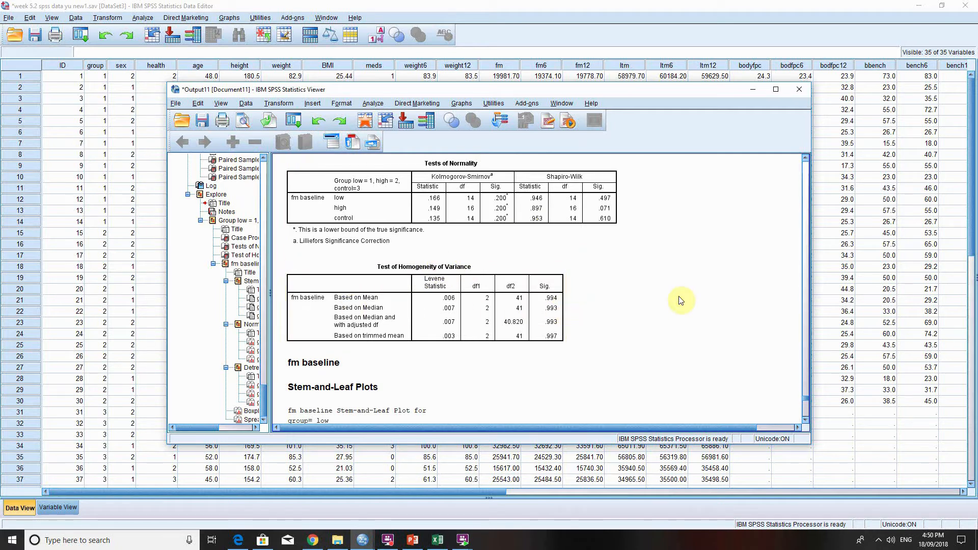
From the data editor, set up a One-Way ANOVA with fm baseline as the dependent variable and group as the factor.
{"action": "left_click", "coordinate": [305, 6]}
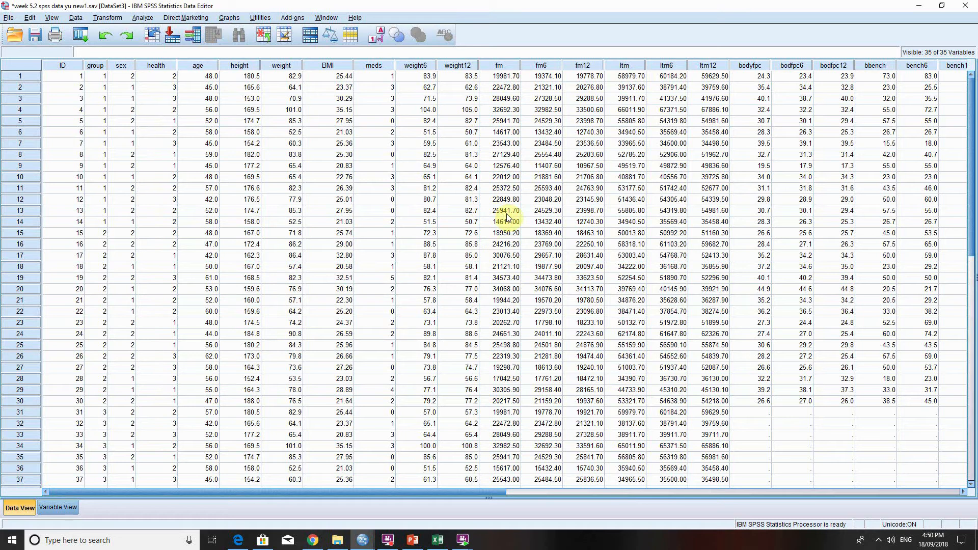
{"action": "left_click", "coordinate": [143, 17]}
{"action": "mouse_move", "coordinate": [225, 66]}
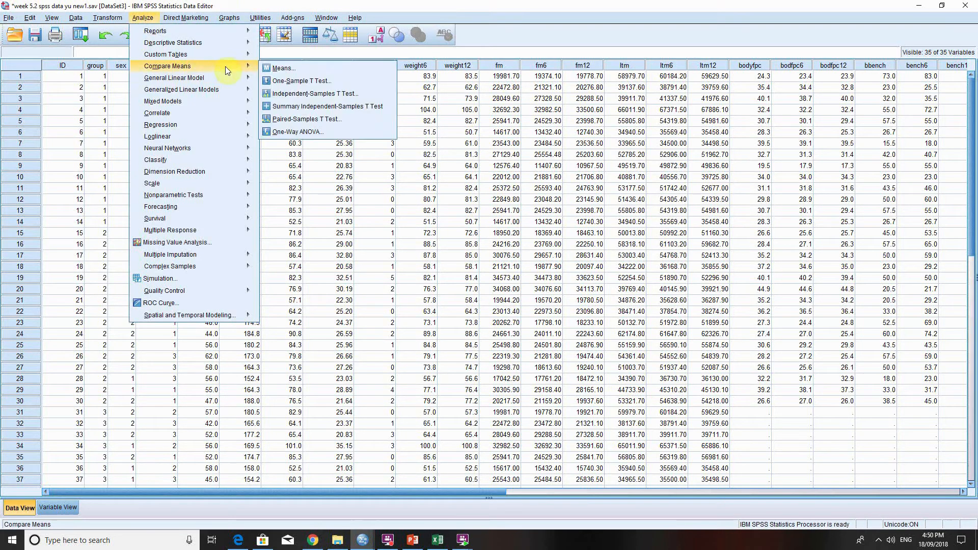
{"action": "left_click", "coordinate": [298, 132]}
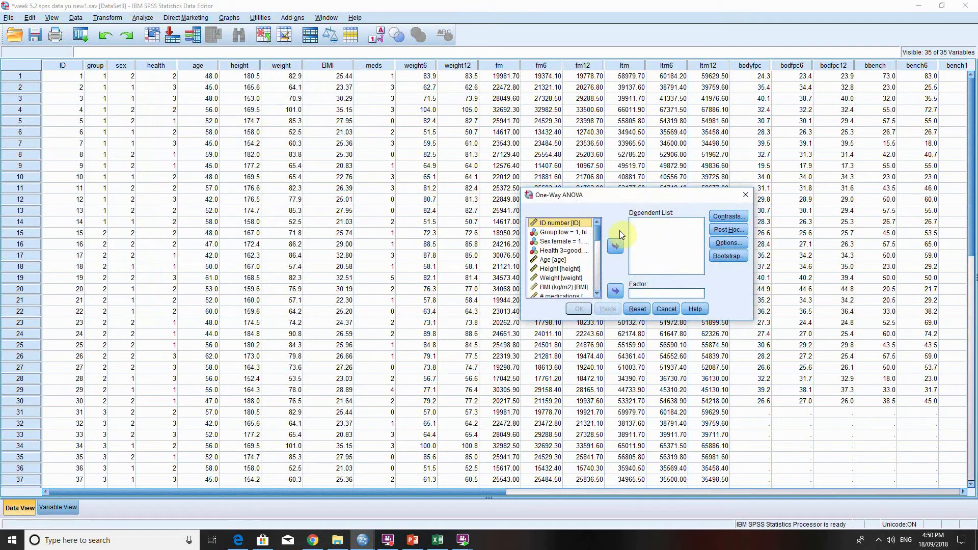
{"action": "left_click_drag", "start_coordinate": [598, 233], "coordinate": [602, 242]}
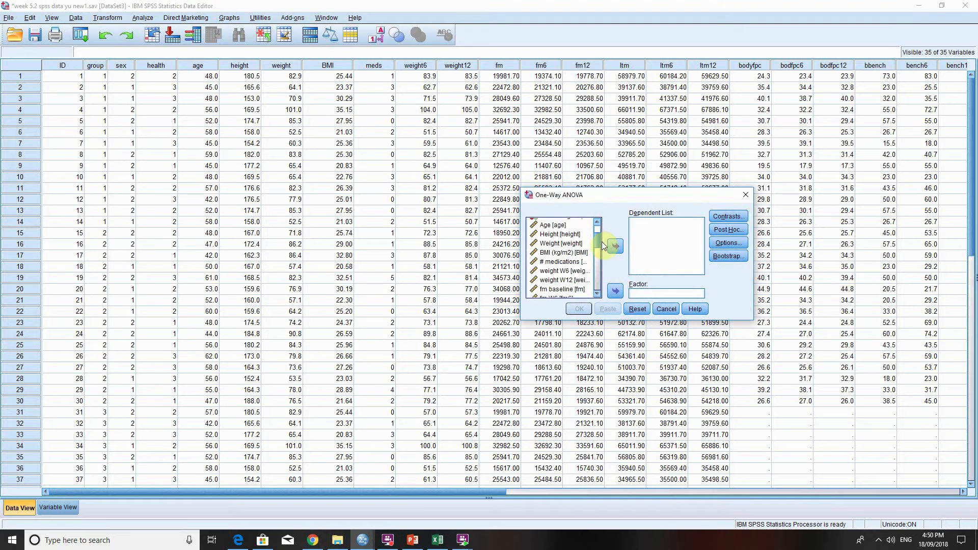
{"action": "left_click", "coordinate": [561, 289]}
{"action": "left_click", "coordinate": [615, 246]}
{"action": "left_click_drag", "start_coordinate": [597, 252], "coordinate": [599, 234]}
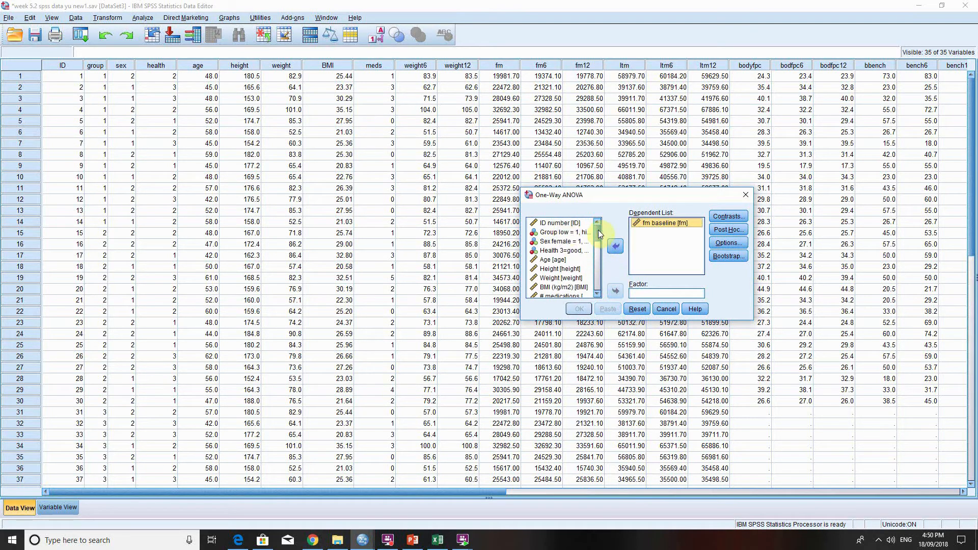
{"action": "left_click", "coordinate": [561, 233]}
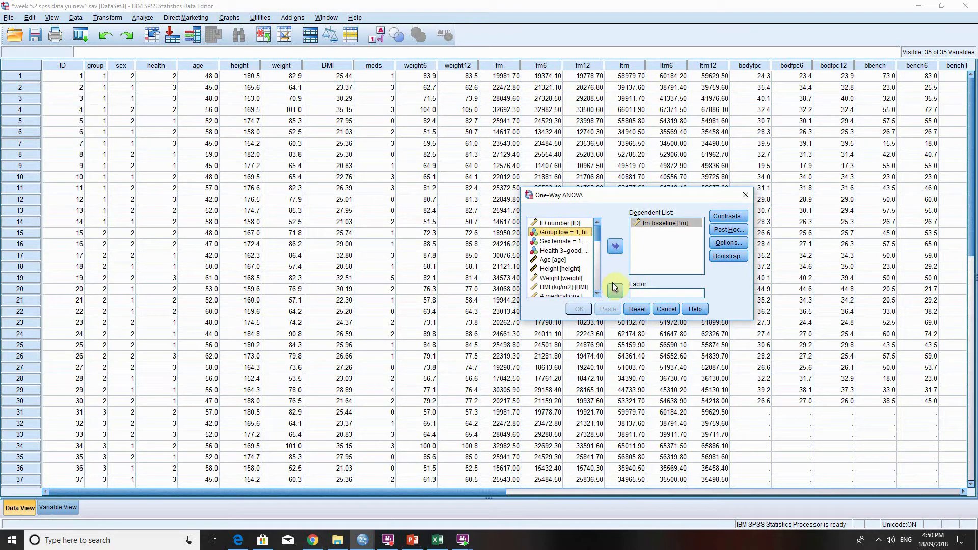
{"action": "left_click", "coordinate": [614, 287]}
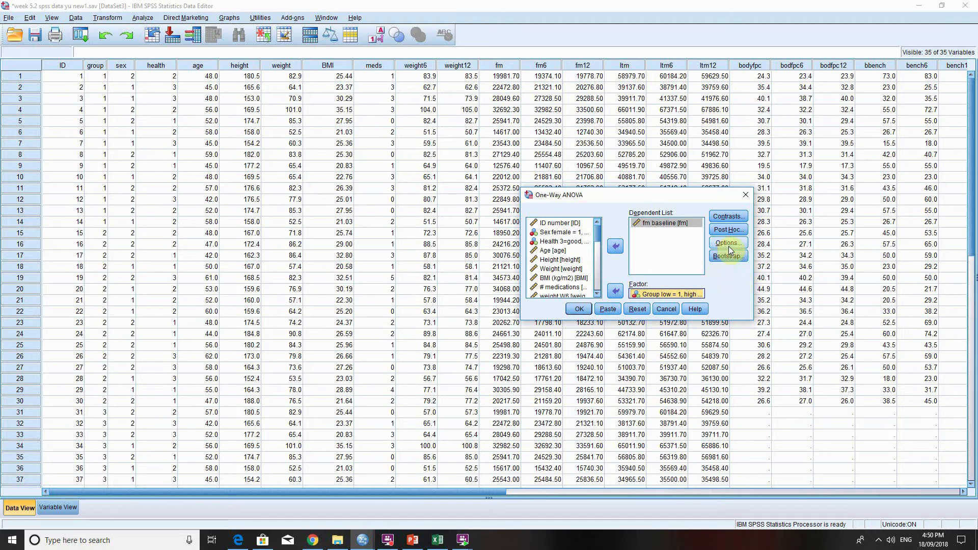
Add the Tukey post hoc test to the One-Way ANOVA.
{"action": "left_click", "coordinate": [727, 228]}
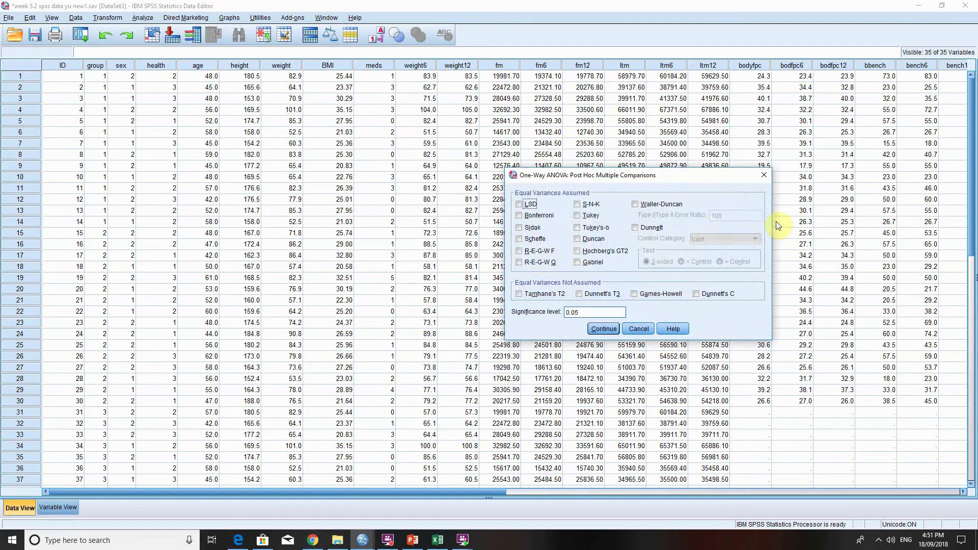
{"action": "left_click", "coordinate": [578, 219]}
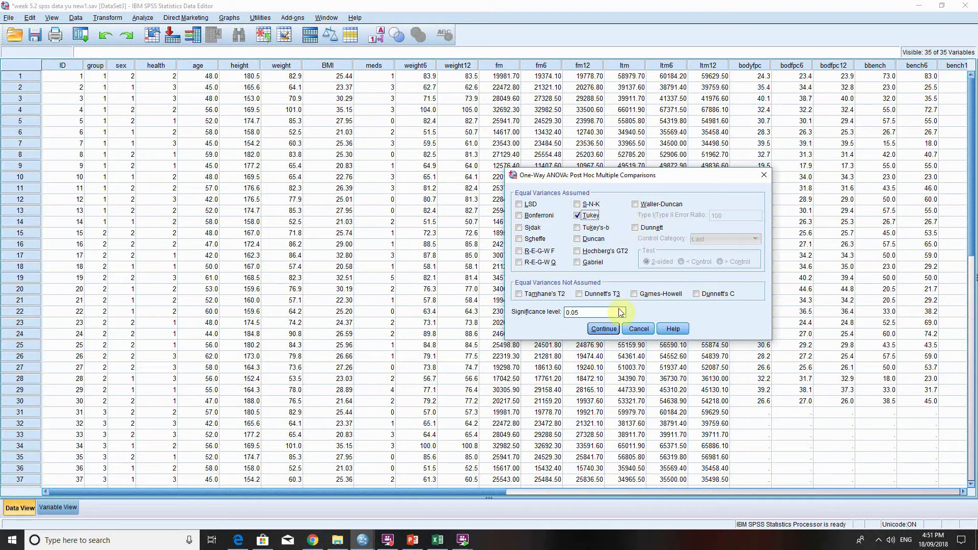
{"action": "left_click", "coordinate": [604, 328]}
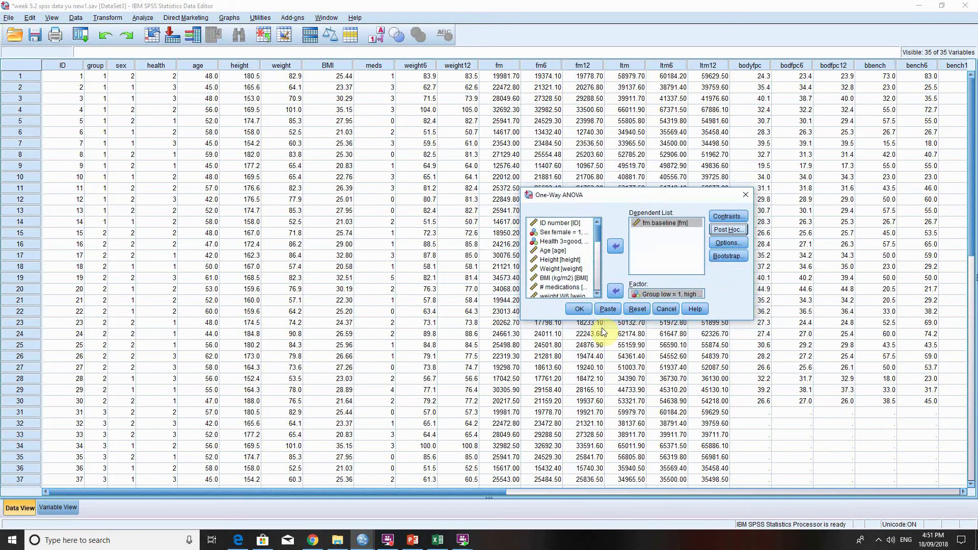
Run the One-Way ANOVA and delete the Multiple Comparisons and homogeneous subsets tables from the output.
{"action": "left_click", "coordinate": [579, 310]}
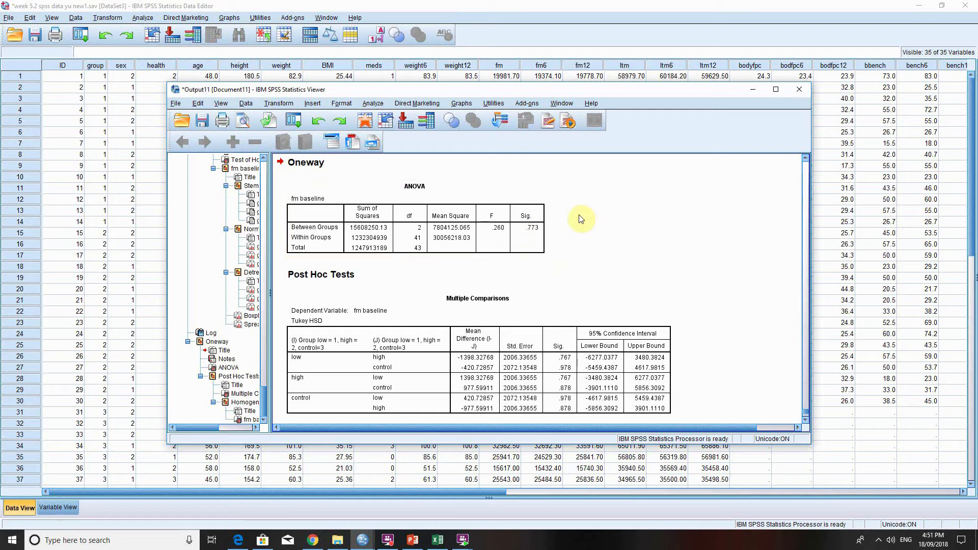
{"action": "left_click", "coordinate": [486, 363]}
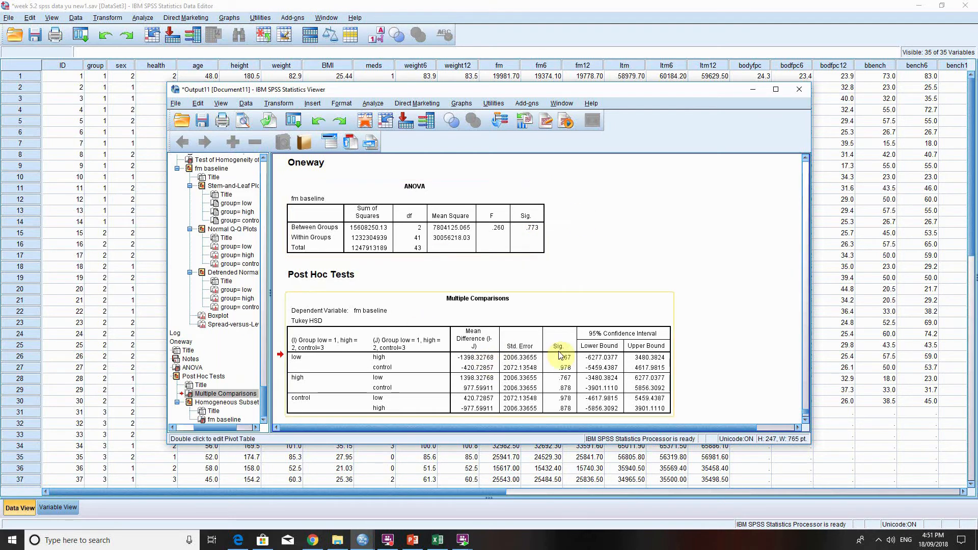
{"action": "key", "text": "Delete"}
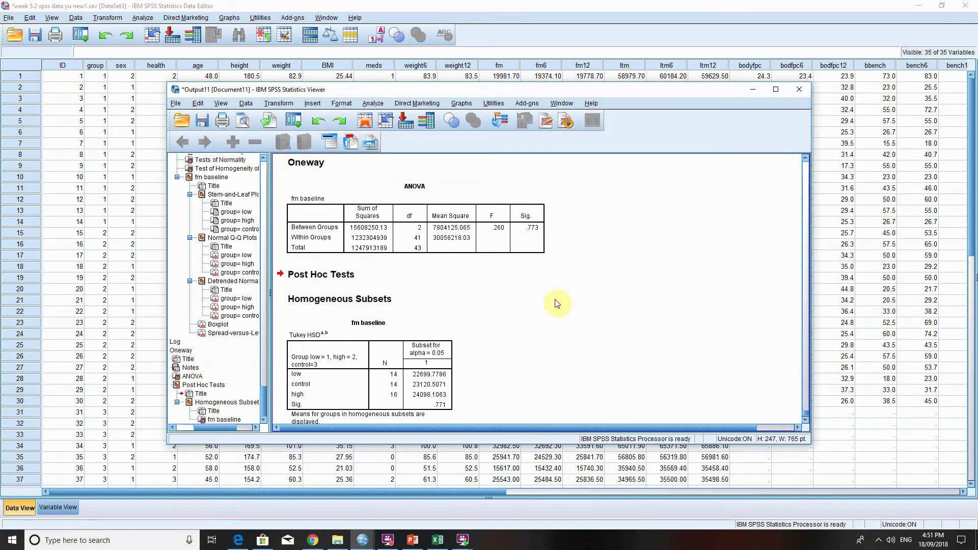
{"action": "left_click", "coordinate": [433, 351]}
{"action": "key", "text": "Delete"}
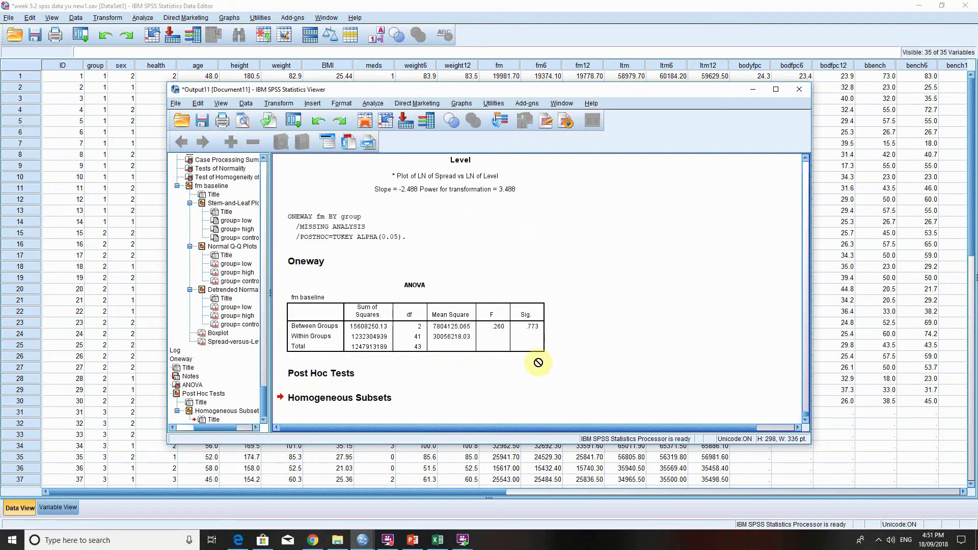
{"action": "left_click", "coordinate": [636, 341]}
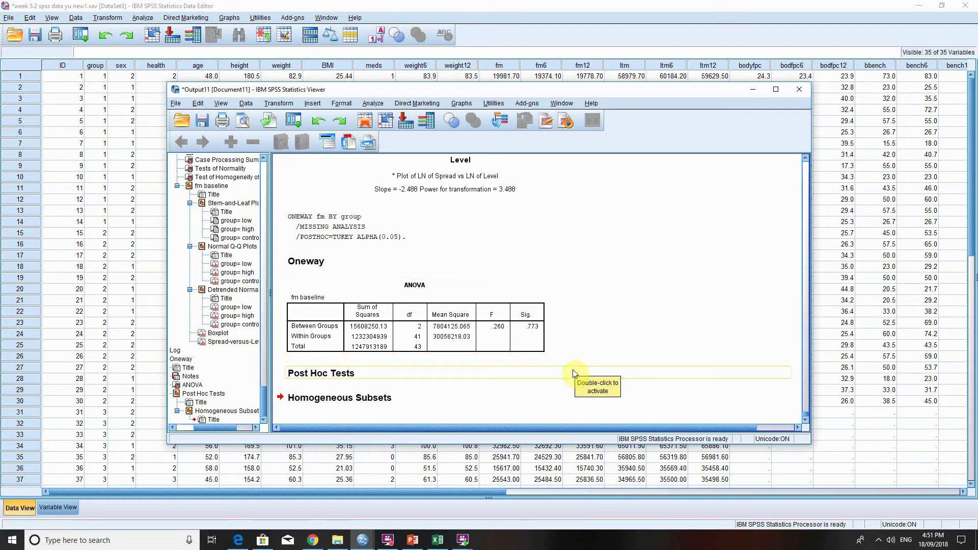
{"action": "left_click_drag", "start_coordinate": [600, 367], "coordinate": [560, 374]}
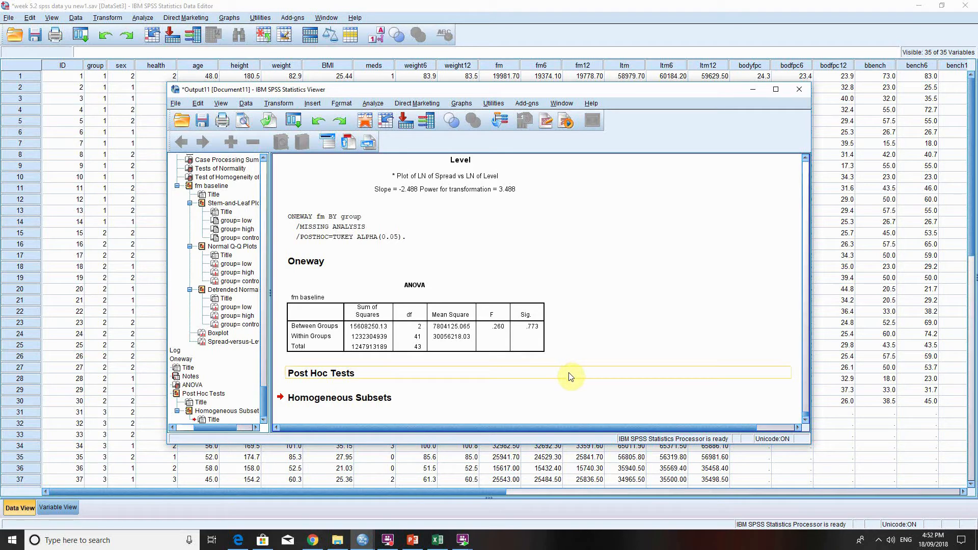
{"action": "left_click_drag", "start_coordinate": [574, 366], "coordinate": [412, 341]}
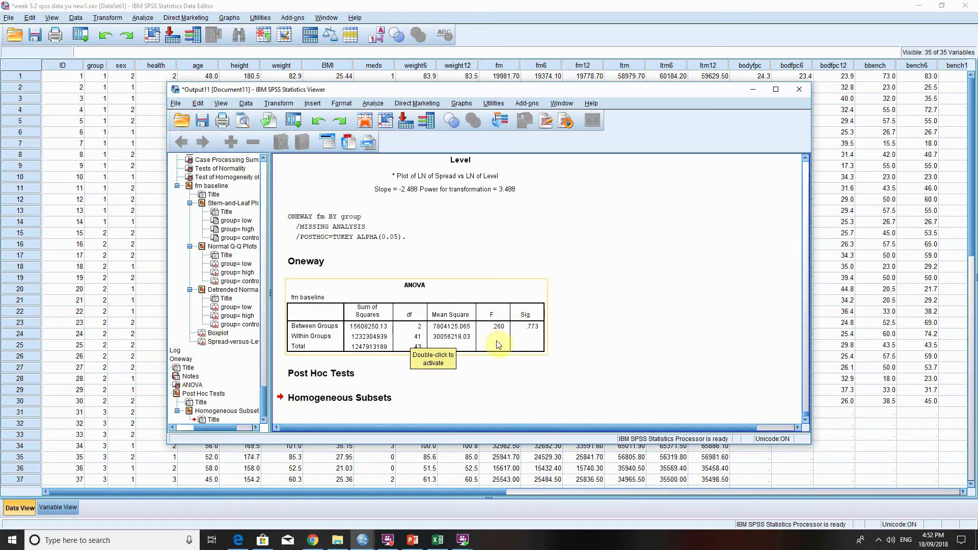
{"action": "left_click", "coordinate": [561, 351]}
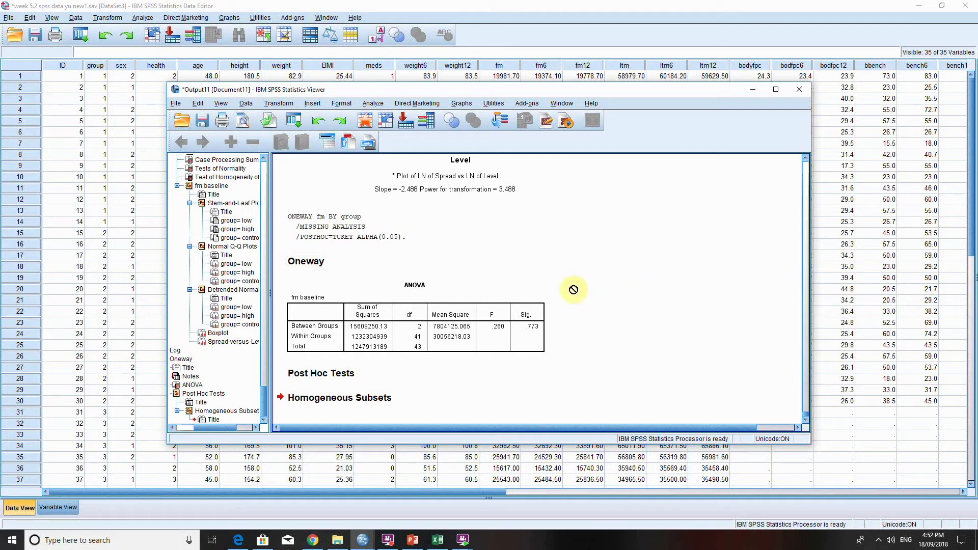
From the data editor, reopen Explore and replace fm baseline with fm W12 as the dependent variable.
{"action": "left_click", "coordinate": [463, 15]}
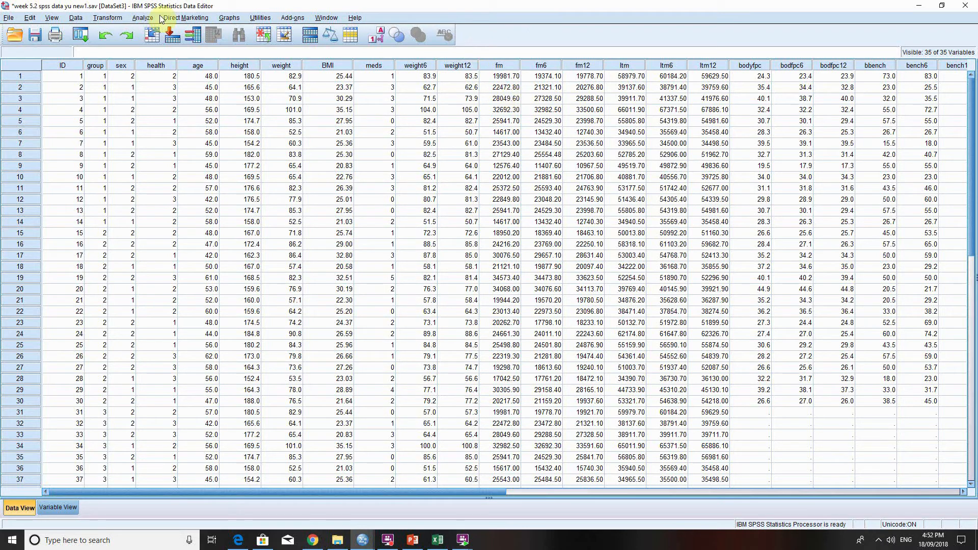
{"action": "left_click", "coordinate": [143, 18]}
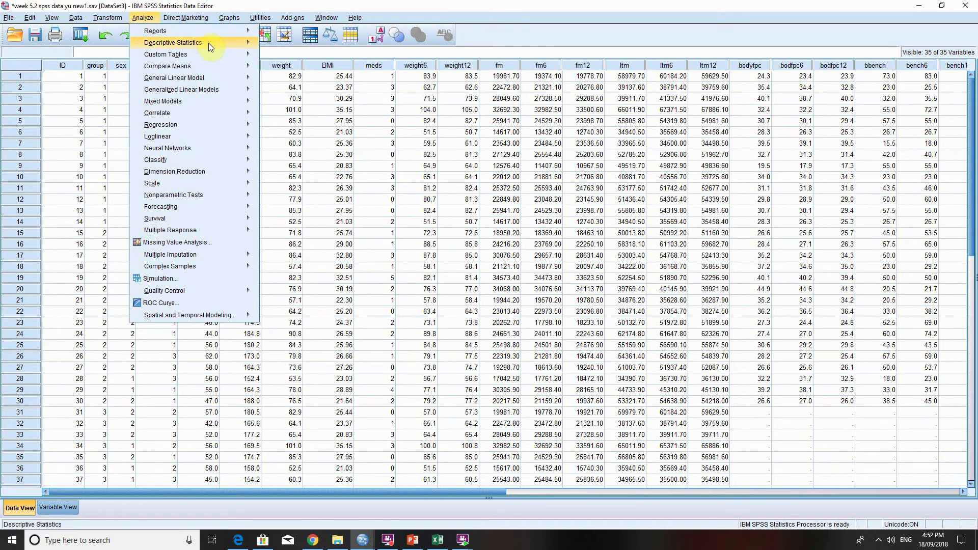
{"action": "mouse_move", "coordinate": [209, 43]}
{"action": "left_click", "coordinate": [285, 70]}
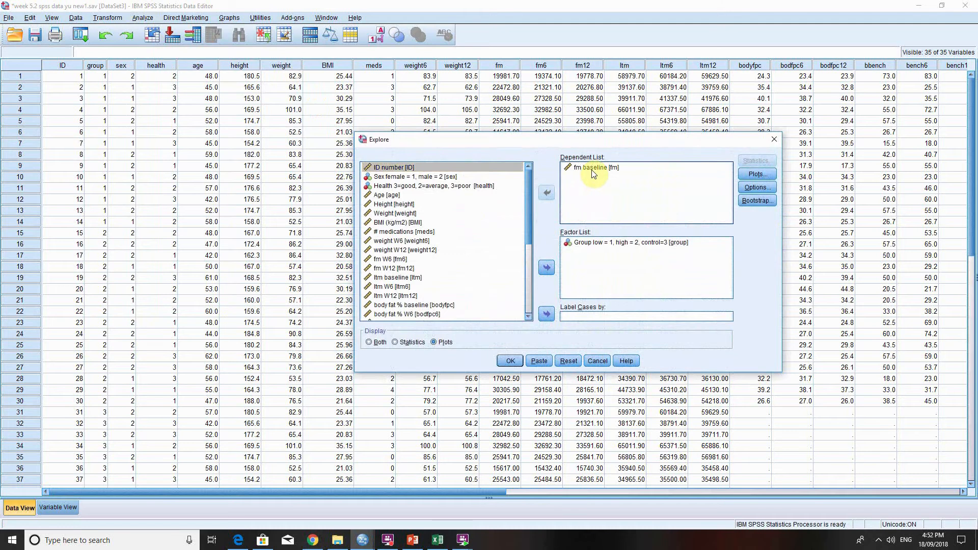
{"action": "left_click", "coordinate": [547, 193]}
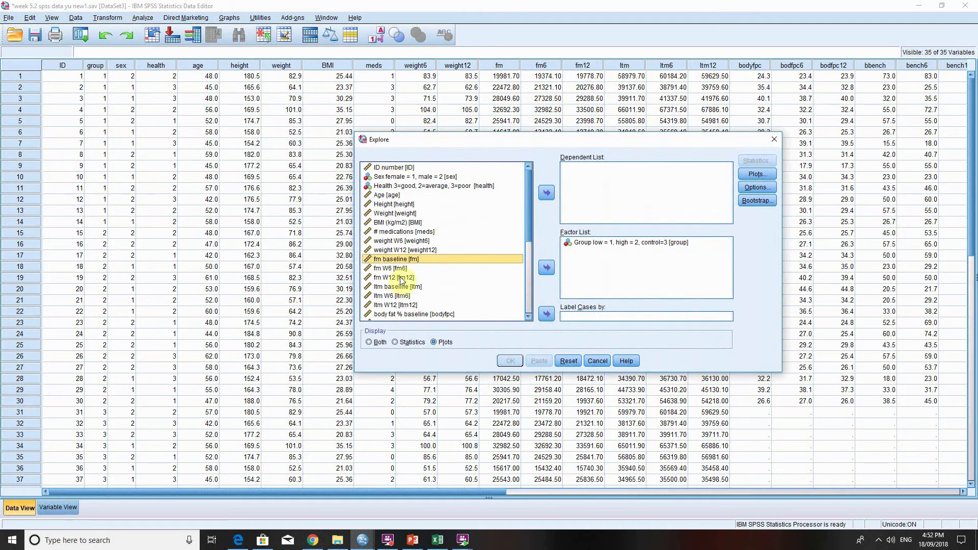
{"action": "left_click", "coordinate": [403, 277]}
{"action": "left_click", "coordinate": [546, 192]}
Run Explore with normality plots with tests and power estimation, and view the normality and homogeneity of variance tables for fm W12.
{"action": "left_click", "coordinate": [758, 174]}
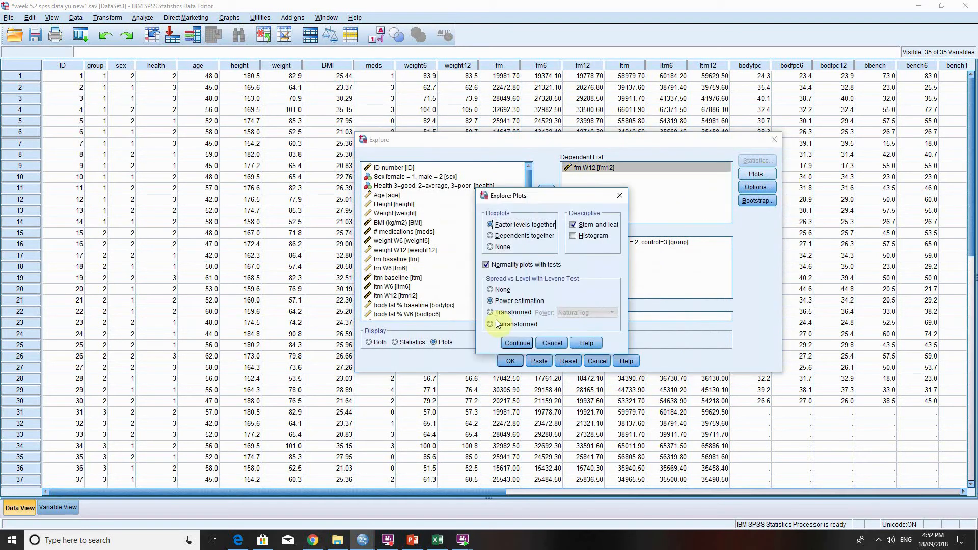
{"action": "left_click", "coordinate": [581, 237]}
{"action": "left_click", "coordinate": [517, 343]}
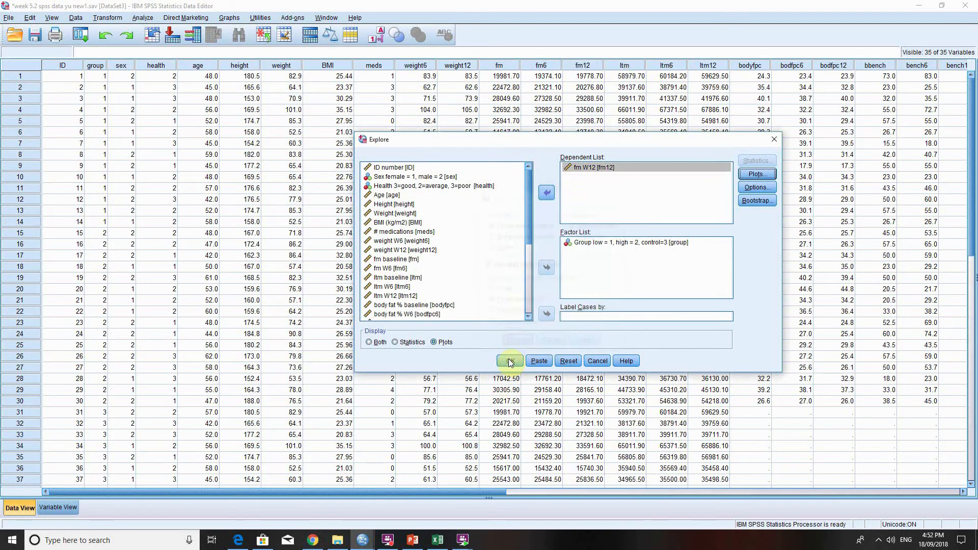
{"action": "left_click", "coordinate": [510, 362]}
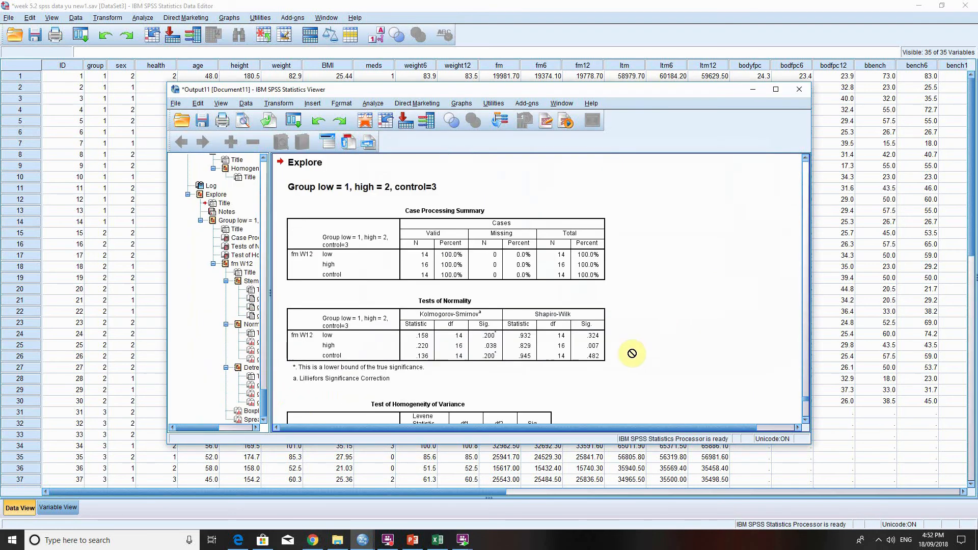
{"action": "scroll", "coordinate": [633, 352], "scroll_direction": "down", "scroll_amount": 1}
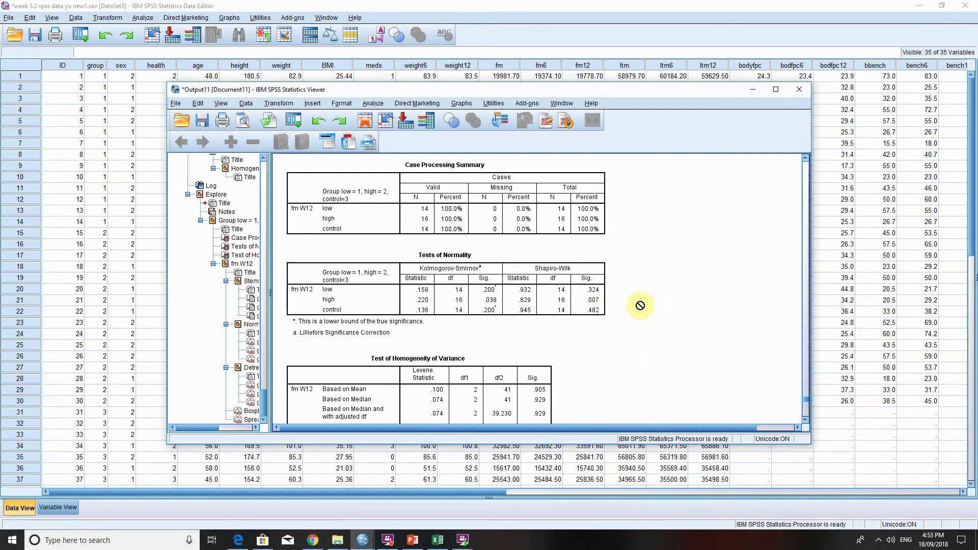
From the data editor, open the legacy K Independent Samples test and clear the age test variable and the group grouping variable.
{"action": "left_click", "coordinate": [187, 5]}
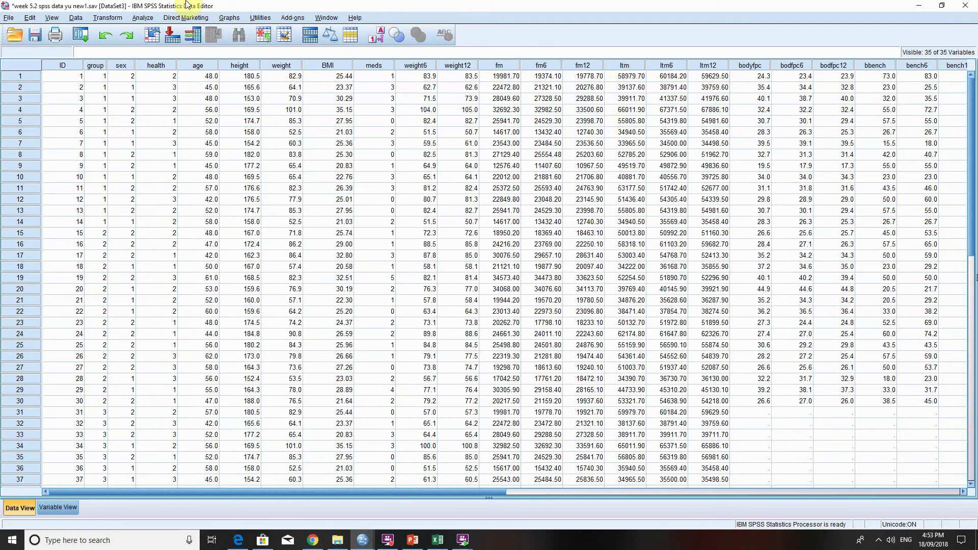
{"action": "left_click", "coordinate": [142, 17]}
{"action": "mouse_move", "coordinate": [240, 197]}
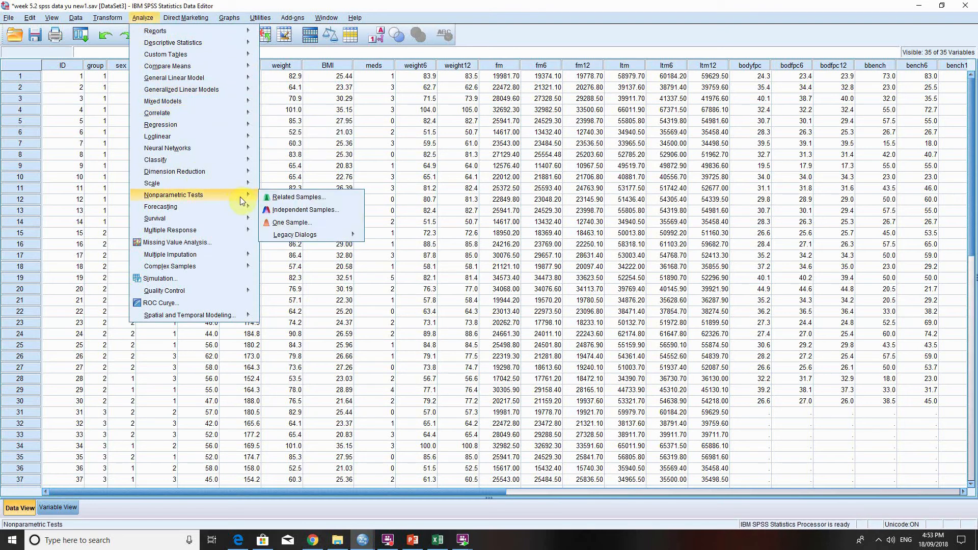
{"action": "mouse_move", "coordinate": [321, 235]}
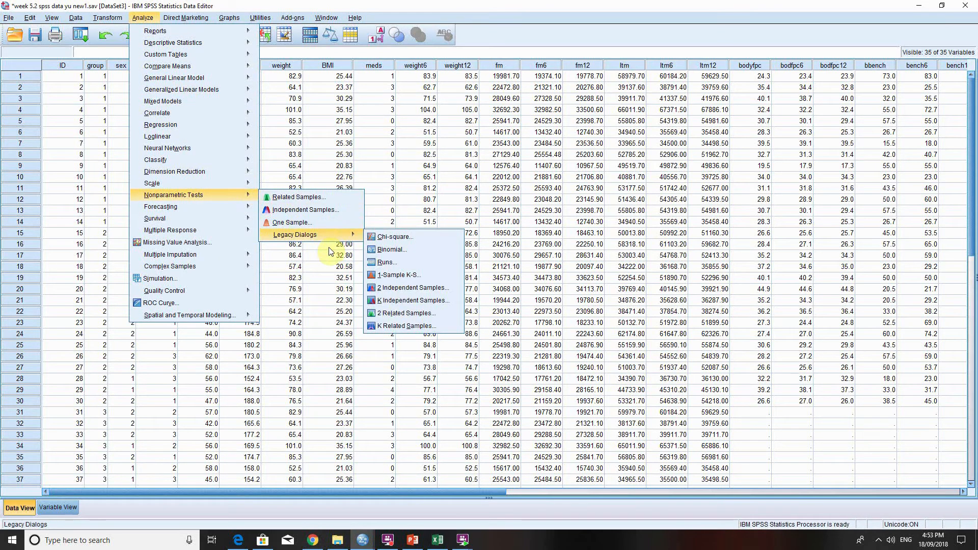
{"action": "left_click", "coordinate": [399, 304]}
{"action": "left_click", "coordinate": [255, 208]}
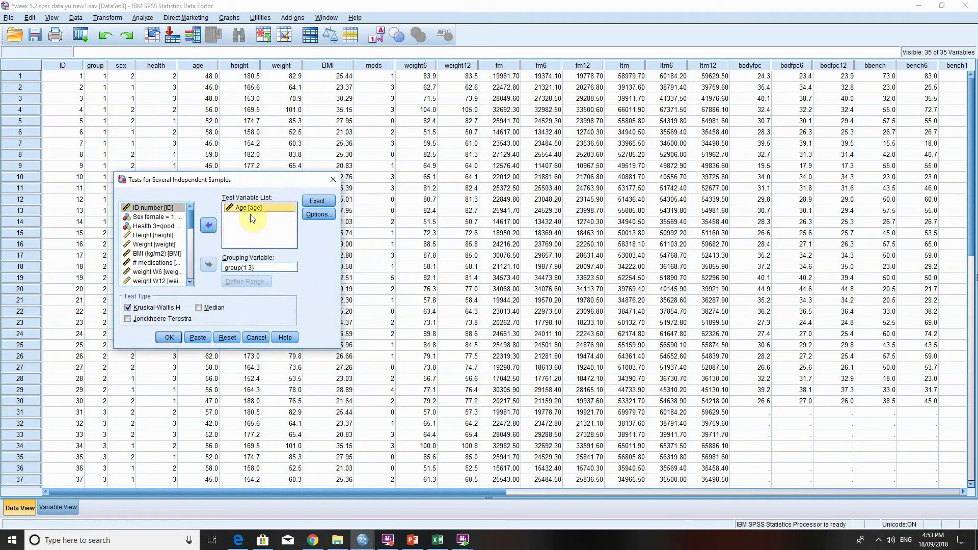
{"action": "left_click", "coordinate": [209, 233]}
{"action": "left_click", "coordinate": [239, 267]}
{"action": "left_click", "coordinate": [208, 265]}
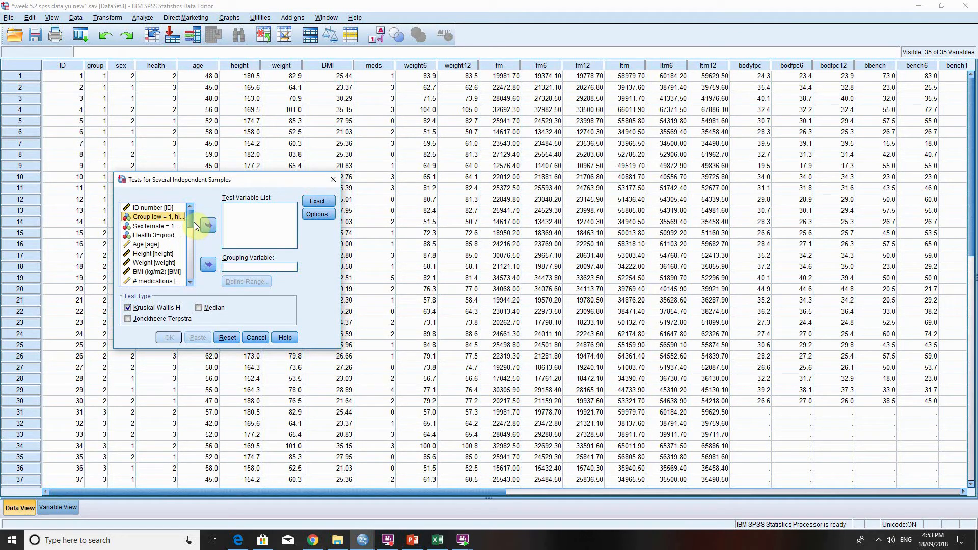
Set fm W12 as the test variable and group as the grouping variable of the Kruskal-Wallis test.
{"action": "scroll", "coordinate": [189, 227], "scroll_direction": "down", "scroll_amount": 3}
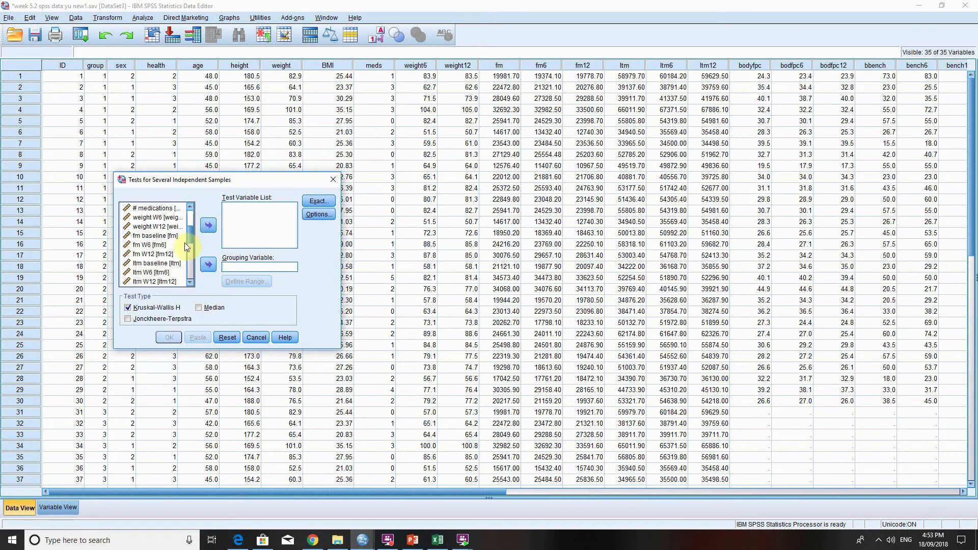
{"action": "double_click", "coordinate": [184, 254]}
{"action": "scroll", "coordinate": [189, 224], "scroll_direction": "up", "scroll_amount": 3}
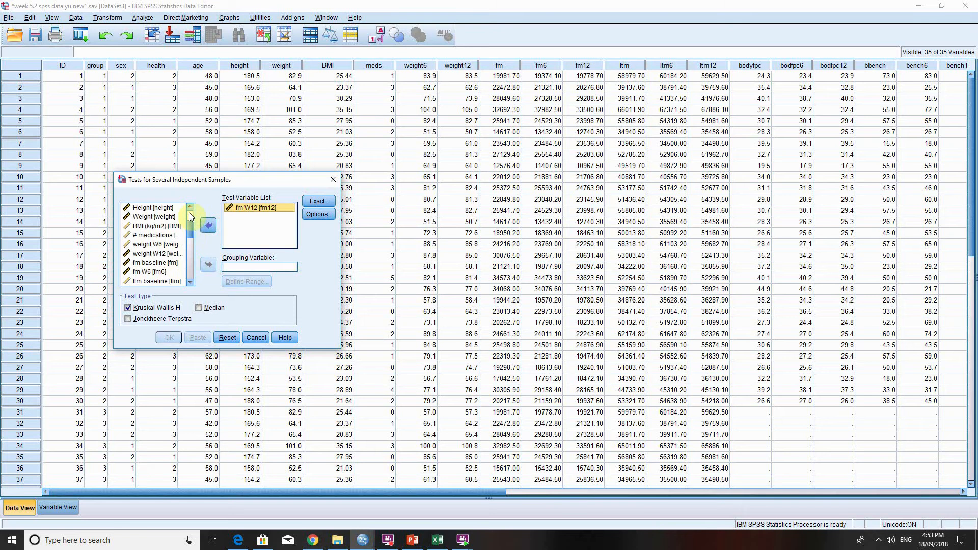
{"action": "left_click", "coordinate": [158, 217]}
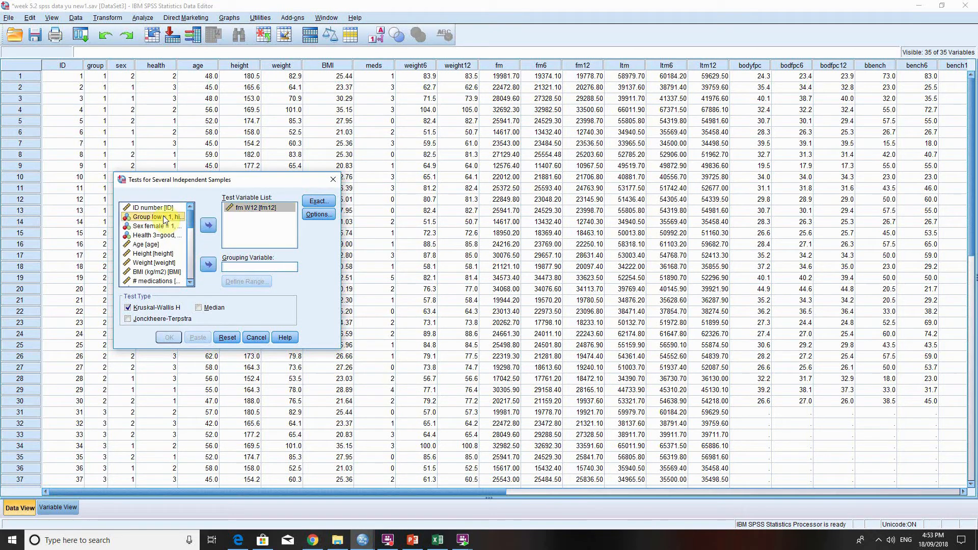
{"action": "left_click", "coordinate": [209, 264]}
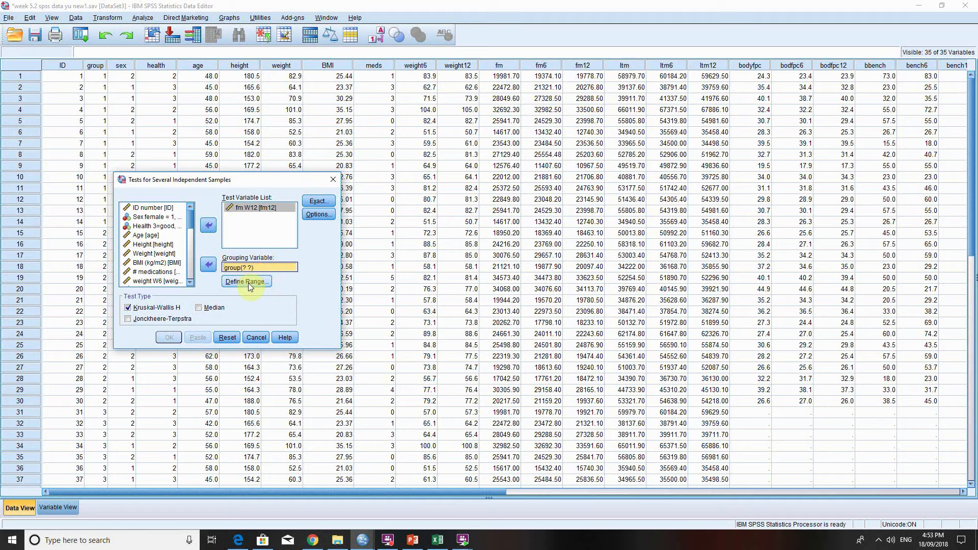
Define the grouping variable's range with a minimum of 1 and a maximum of 3.
{"action": "left_click_drag", "start_coordinate": [231, 183], "coordinate": [372, 193]}
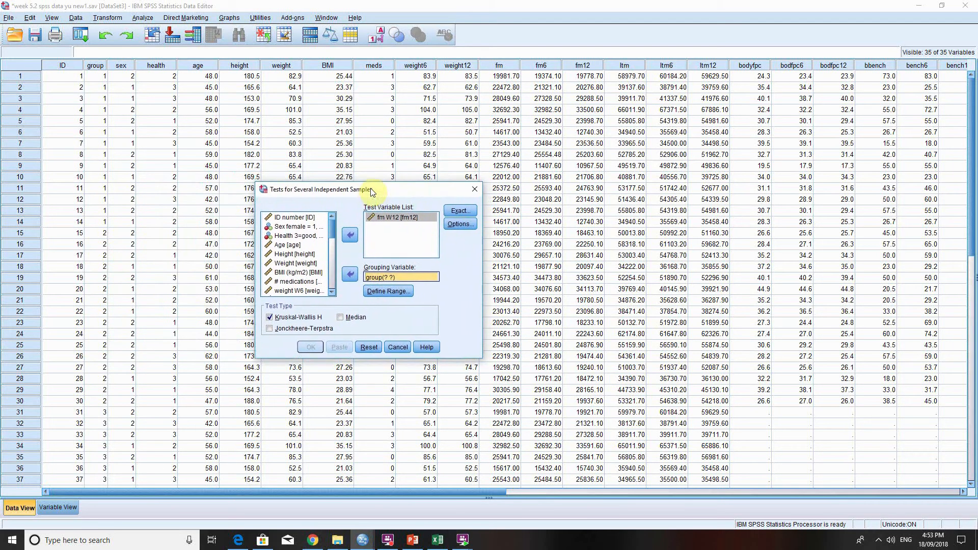
{"action": "left_click", "coordinate": [400, 293]}
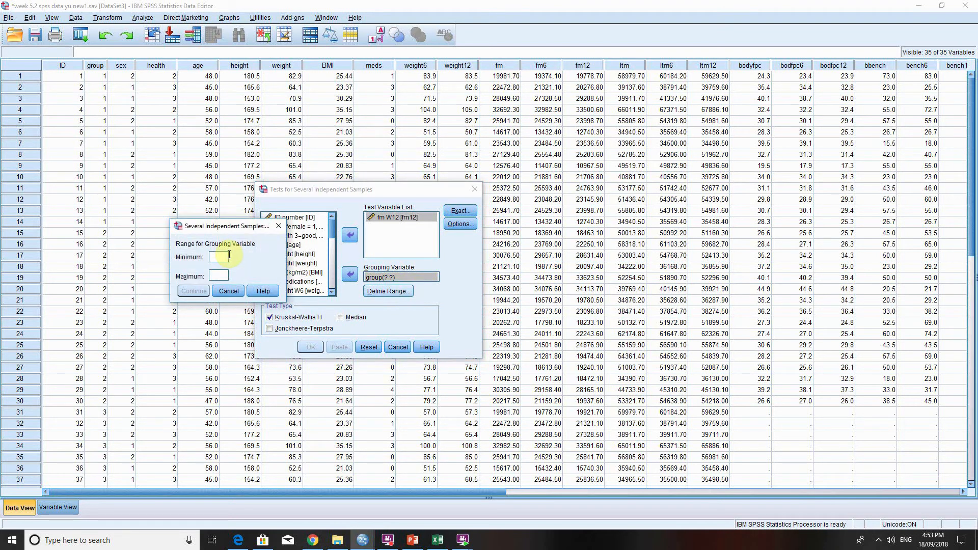
{"action": "type", "text": "1"}
{"action": "left_click", "coordinate": [227, 276]}
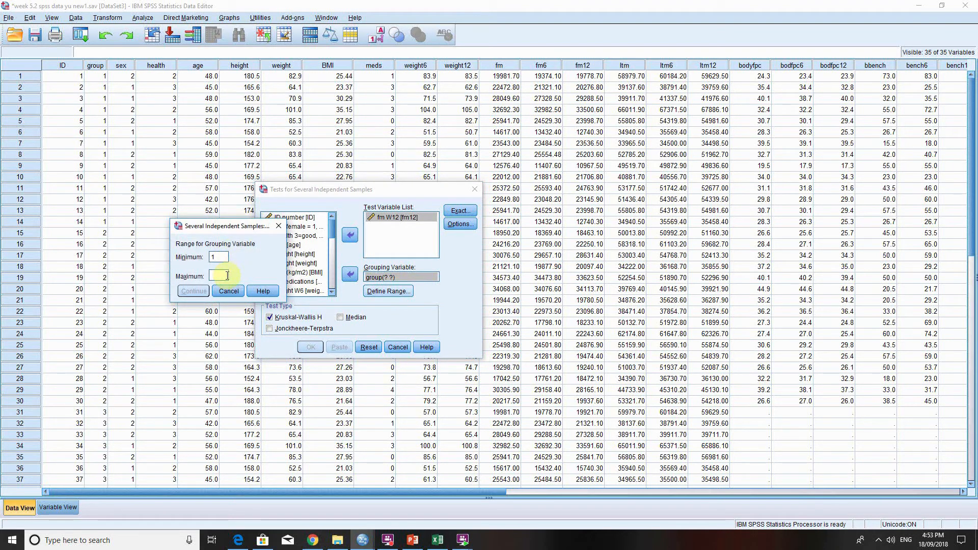
{"action": "type", "text": "3"}
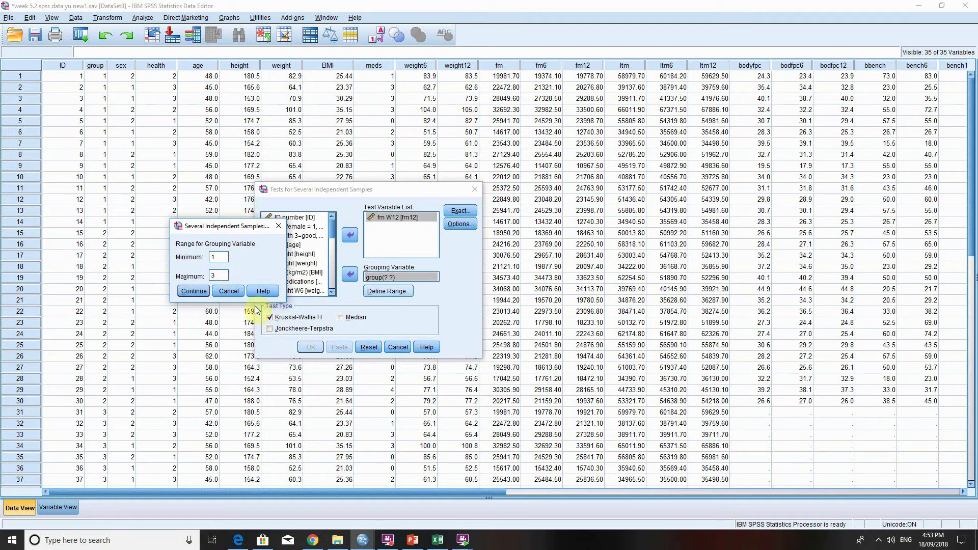
{"action": "left_click", "coordinate": [191, 292]}
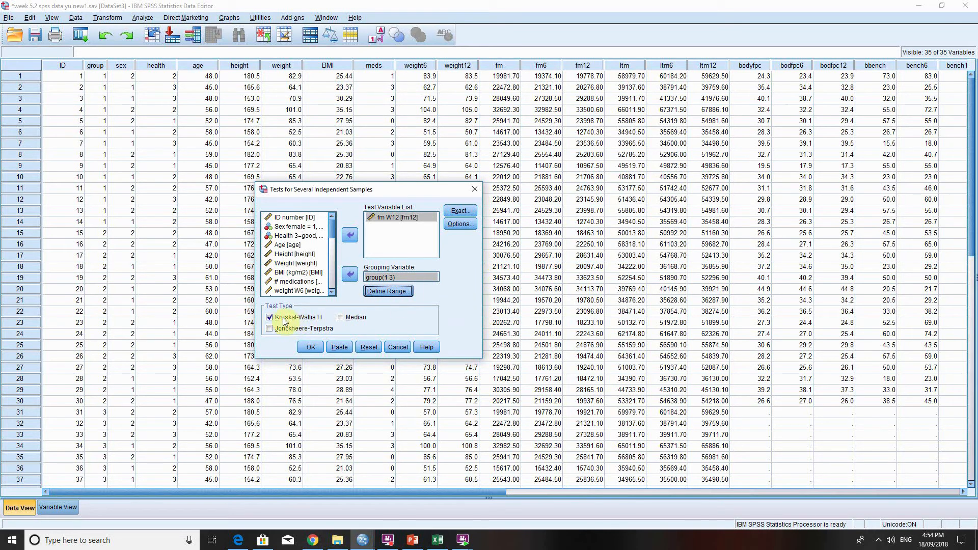
Add descriptive statistics to the Kruskal-Wallis H test and run it.
{"action": "left_click", "coordinate": [461, 224]}
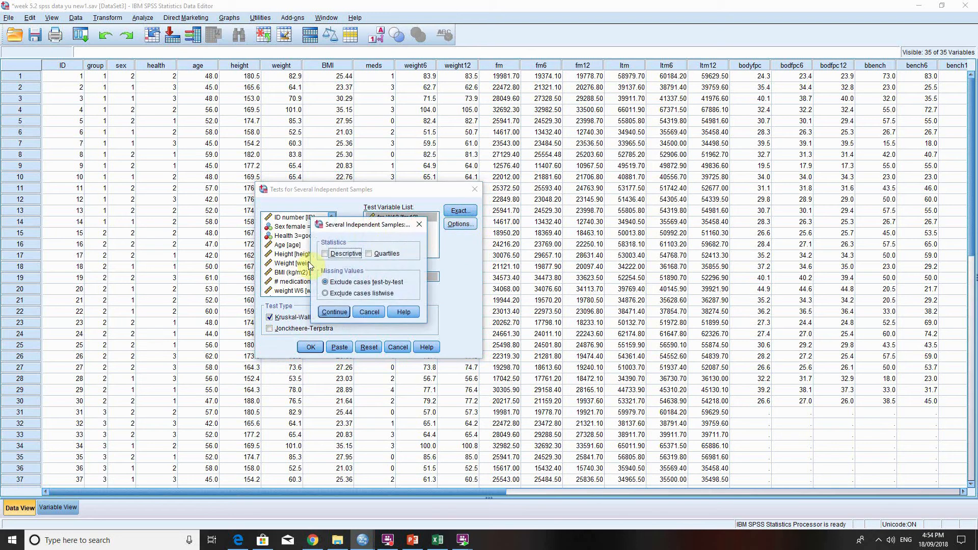
{"action": "left_click", "coordinate": [341, 255]}
{"action": "left_click", "coordinate": [337, 312]}
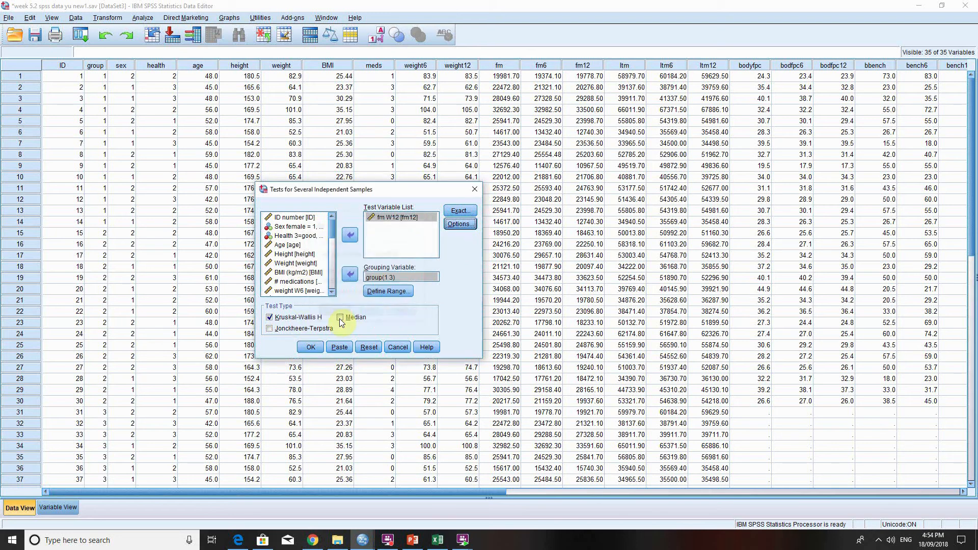
{"action": "left_click", "coordinate": [312, 347]}
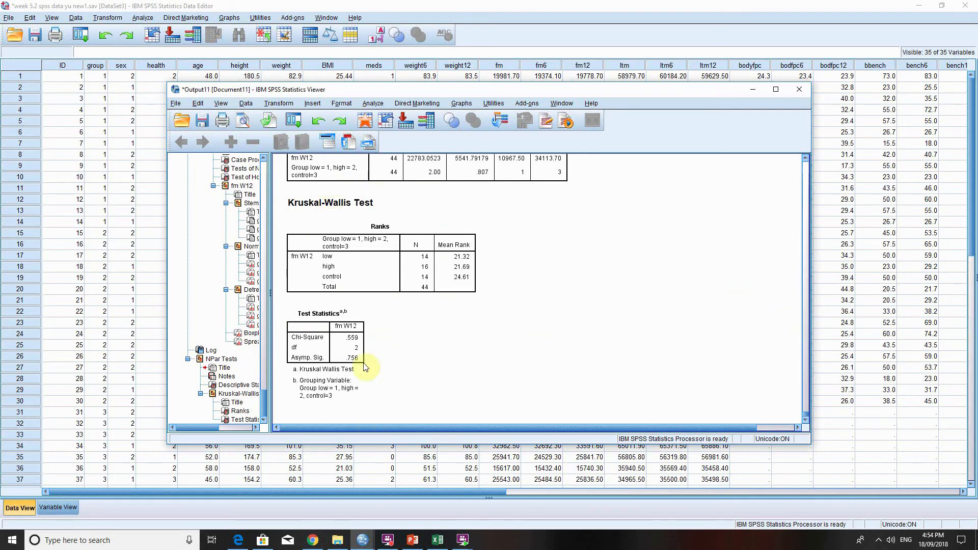
Check the Kruskal-Wallis Test Statistics table, and switch to the PowerPoint slide listing parametric and non-parametric tests.
{"action": "left_click", "coordinate": [333, 326]}
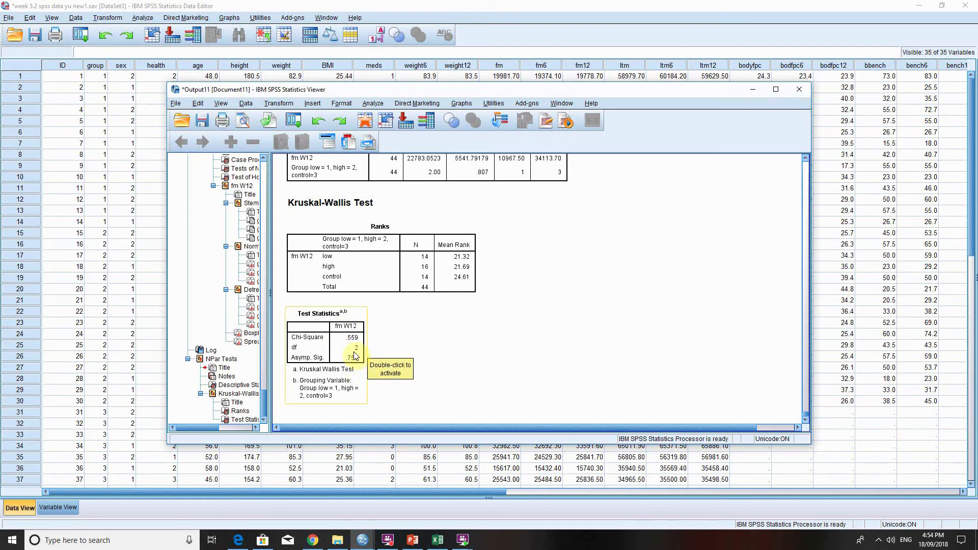
{"action": "left_click_drag", "start_coordinate": [435, 401], "coordinate": [481, 368]}
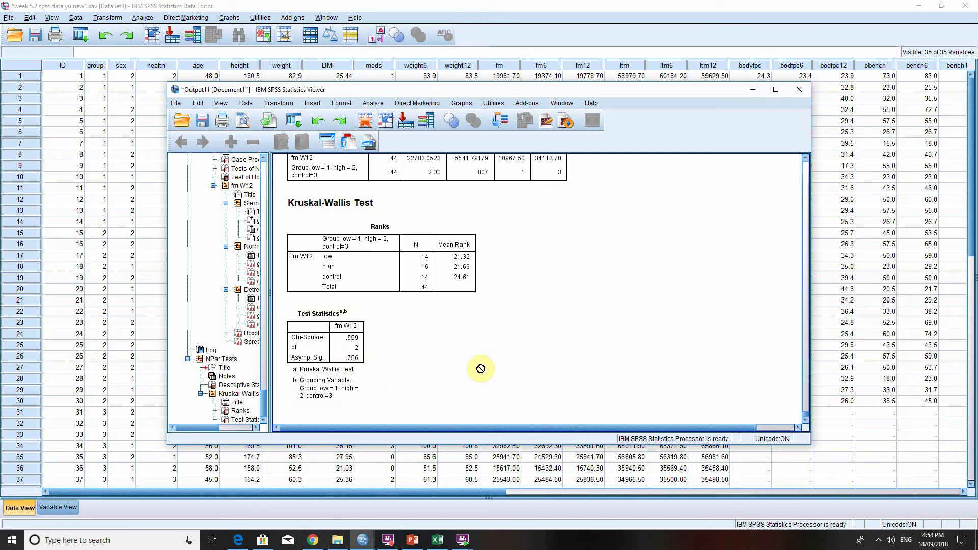
{"action": "left_click_drag", "start_coordinate": [481, 369], "coordinate": [556, 336]}
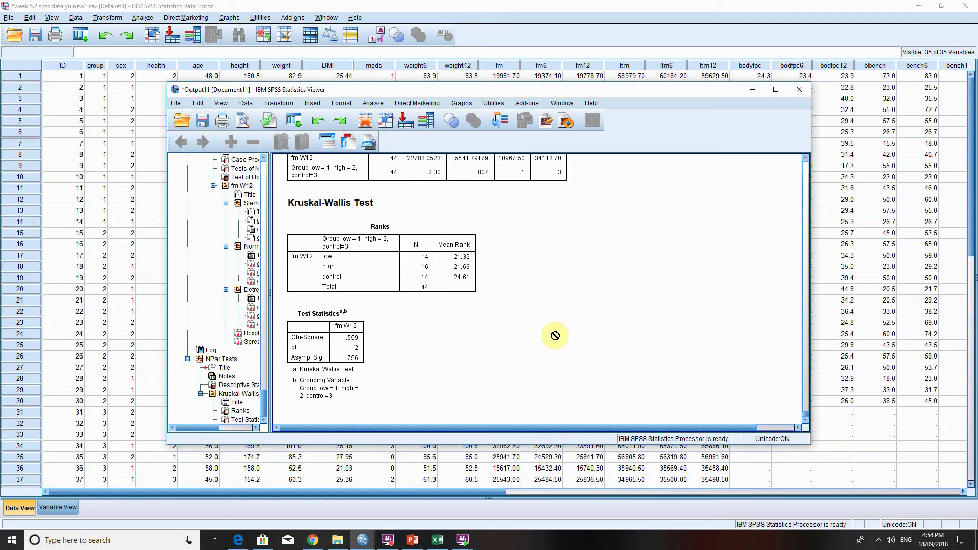
{"action": "left_click", "coordinate": [354, 364]}
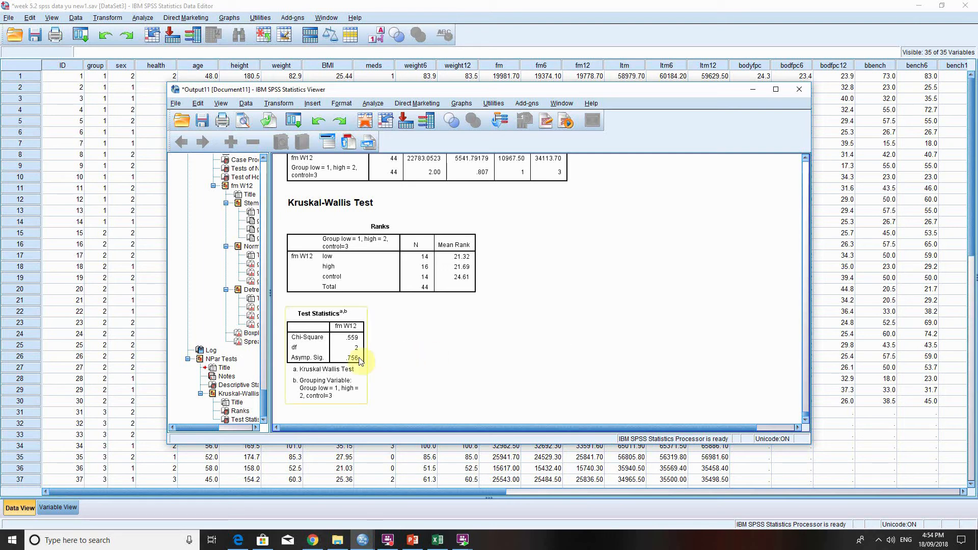
{"action": "left_click", "coordinate": [463, 254]}
{"action": "left_click", "coordinate": [427, 10]}
{"action": "left_click", "coordinate": [413, 539]}
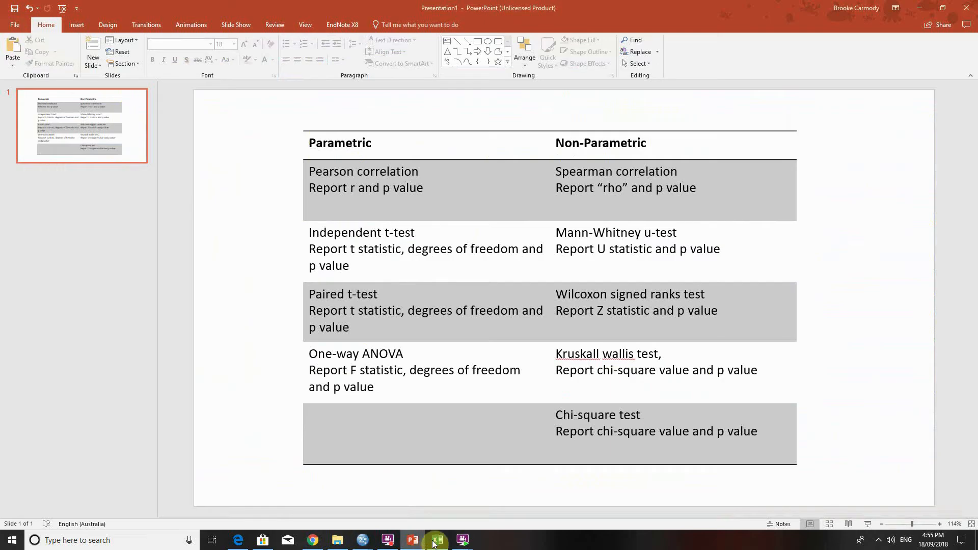